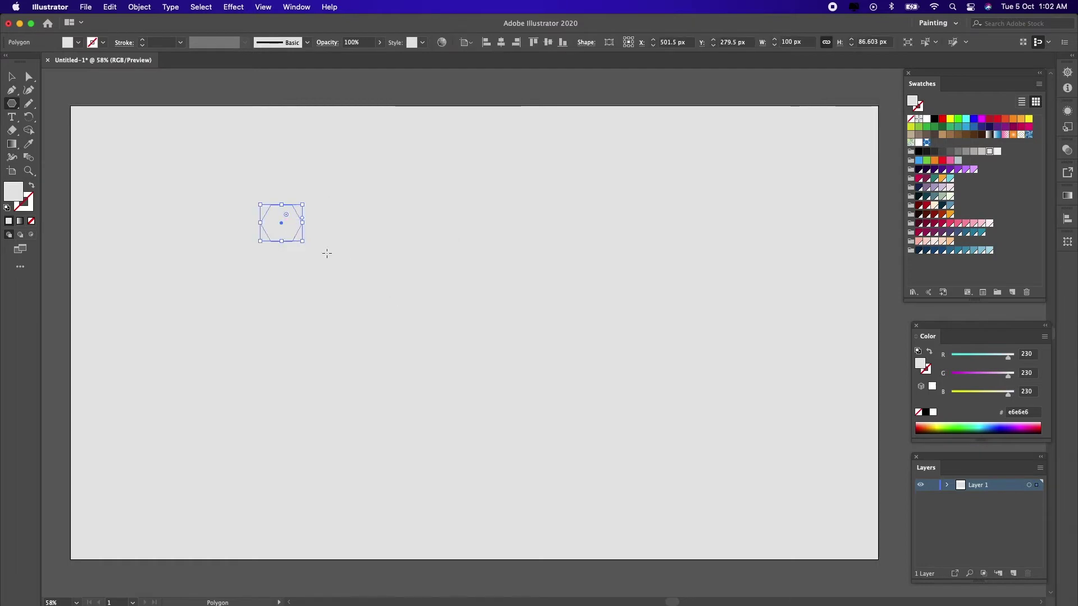
Step: Fill the hexagon with dark blue (#2e3192) and move it down to about X 613.5 px, Y 489.5 px
{"action": "left_click", "coordinate": [80, 43]}
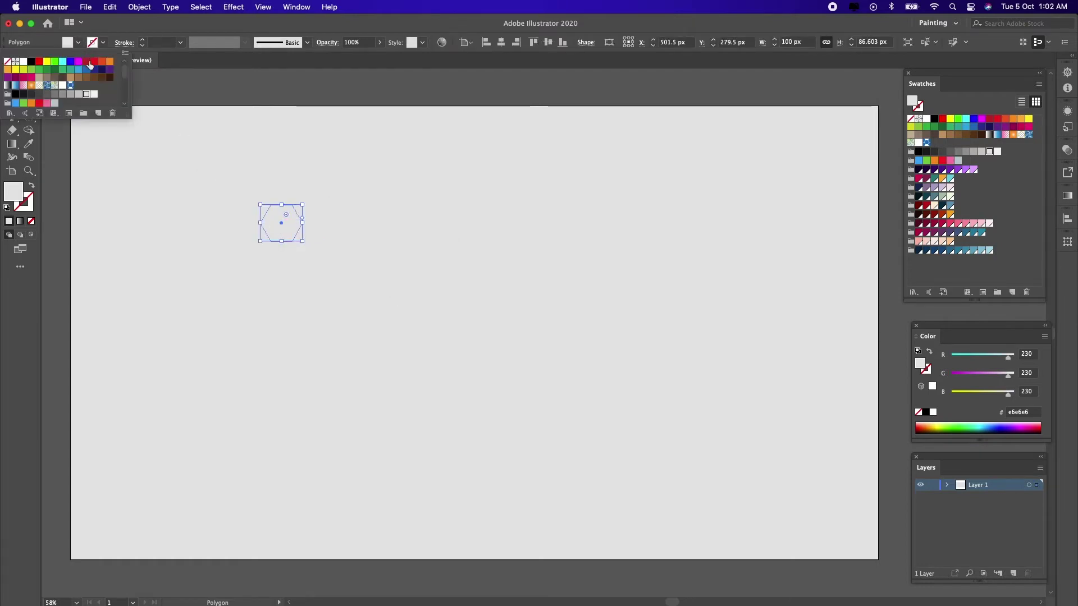
{"action": "left_click", "coordinate": [94, 69]}
{"action": "left_click", "coordinate": [69, 153]}
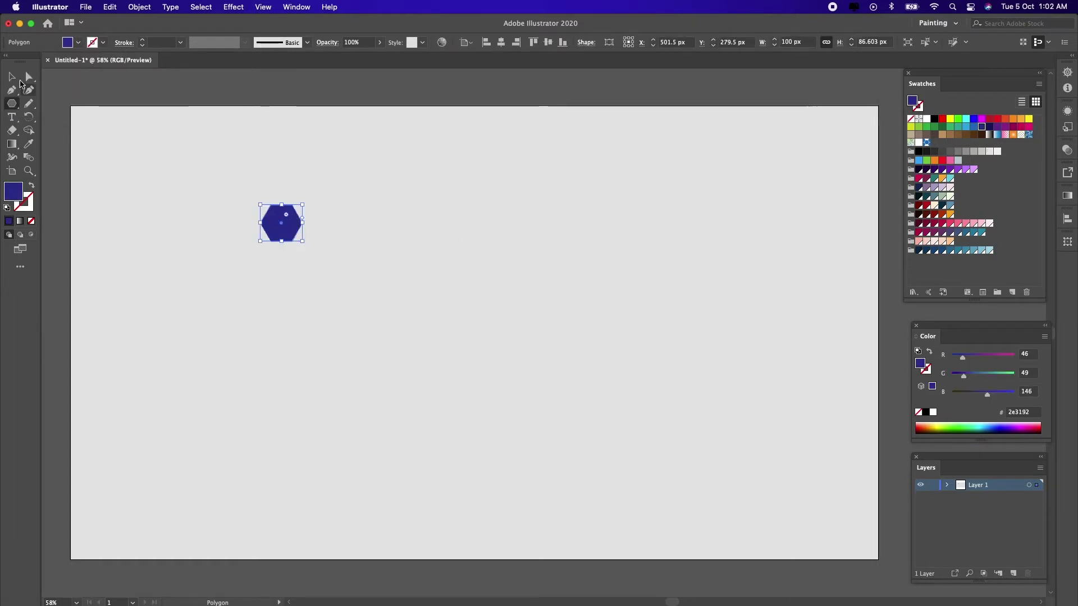
{"action": "key", "text": "v"}
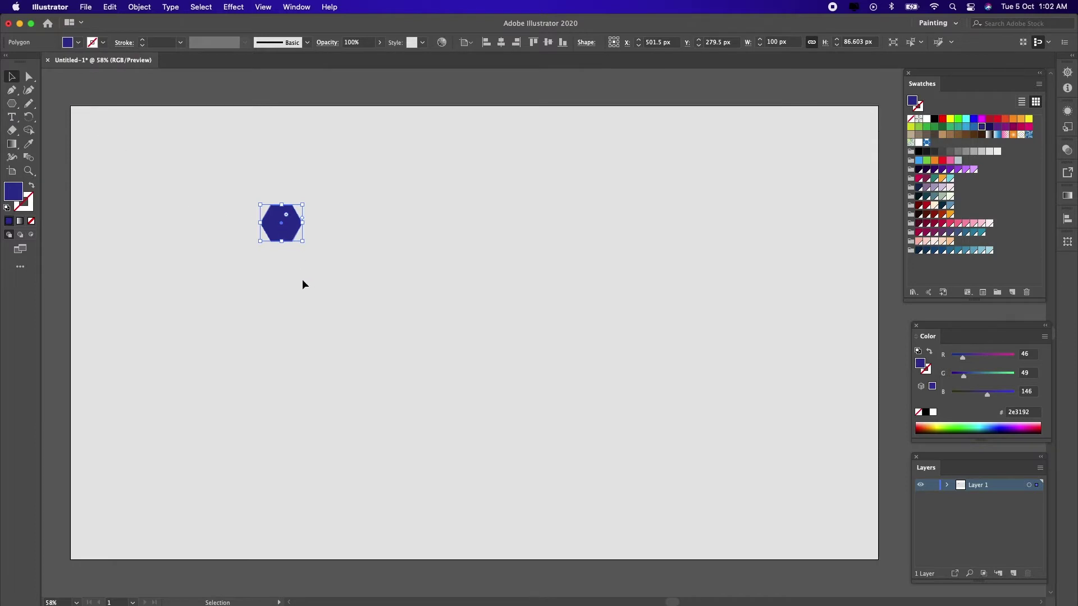
{"action": "left_click_drag", "start_coordinate": [283, 222], "coordinate": [329, 309]}
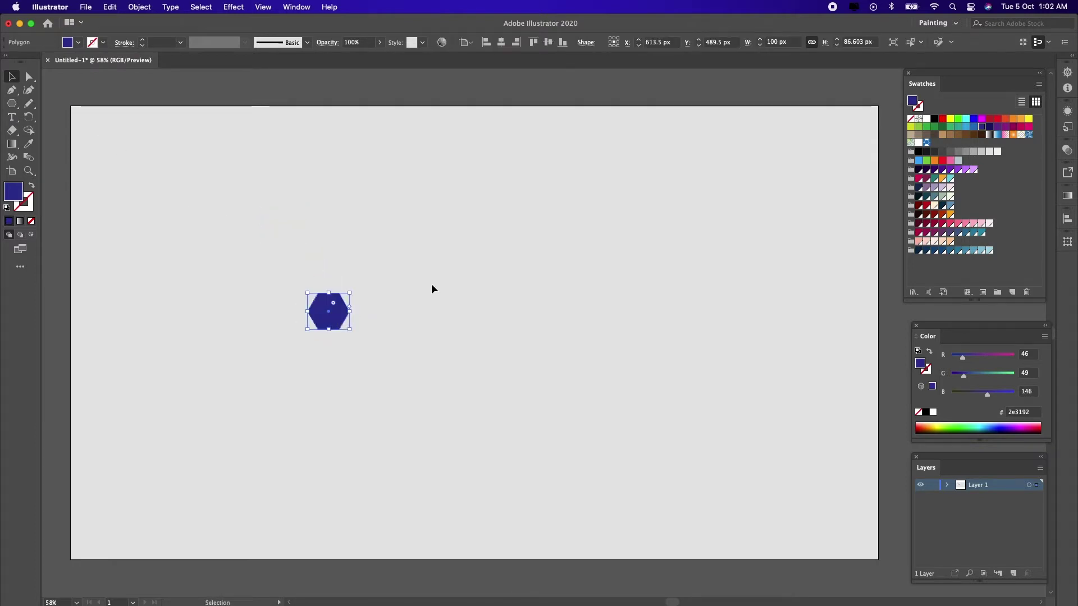
{"action": "left_click", "coordinate": [369, 316]}
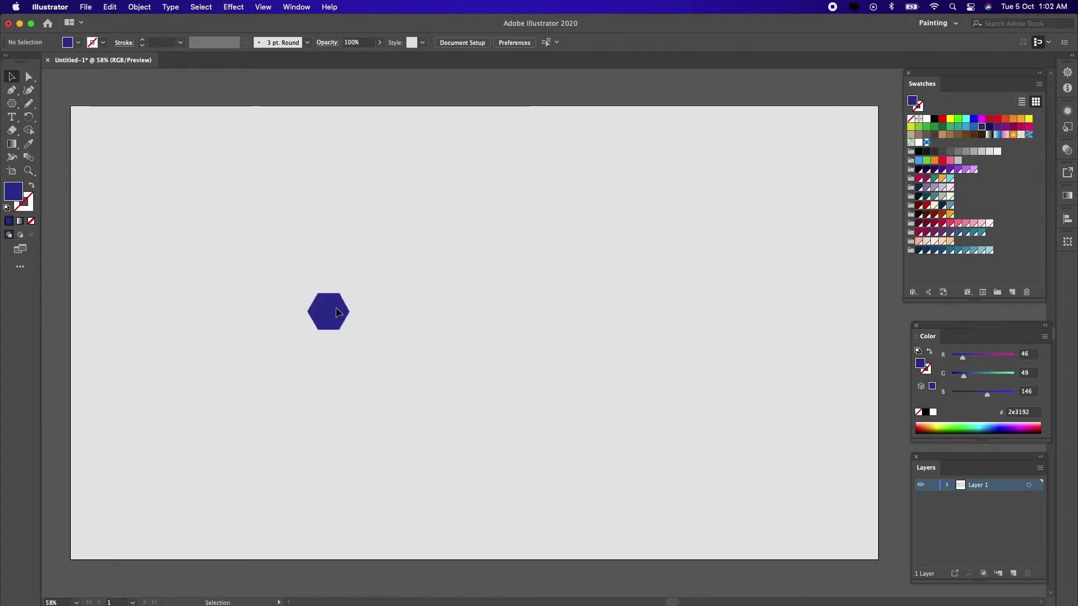
Step: Make a new pattern from the blue hexagon and open its pattern options for editing
{"action": "left_click", "coordinate": [340, 314]}
{"action": "left_click", "coordinate": [130, 11]}
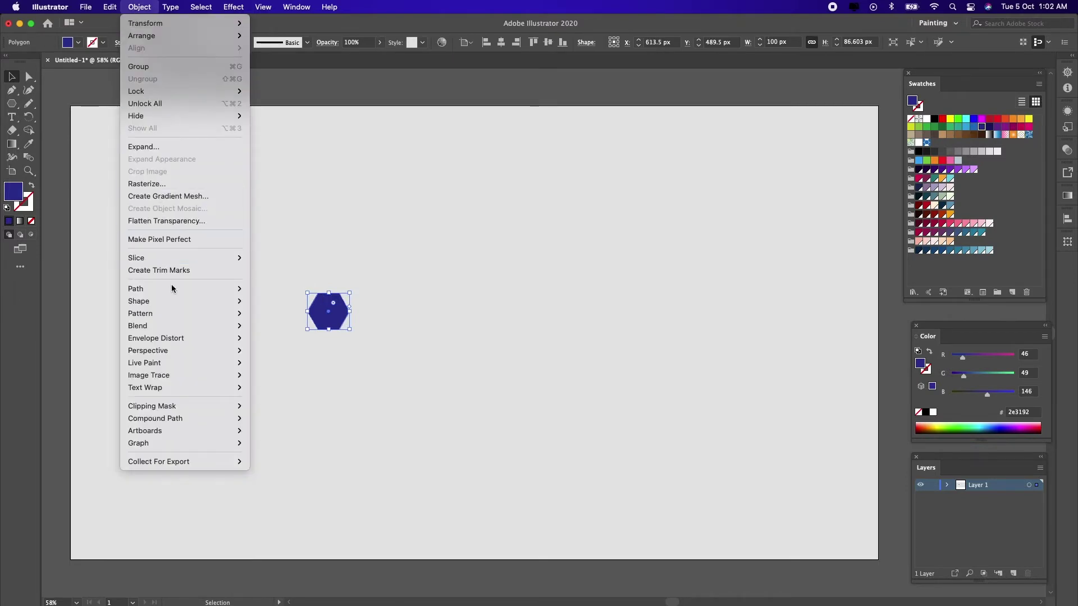
{"action": "mouse_move", "coordinate": [181, 308]}
{"action": "left_click", "coordinate": [265, 314]}
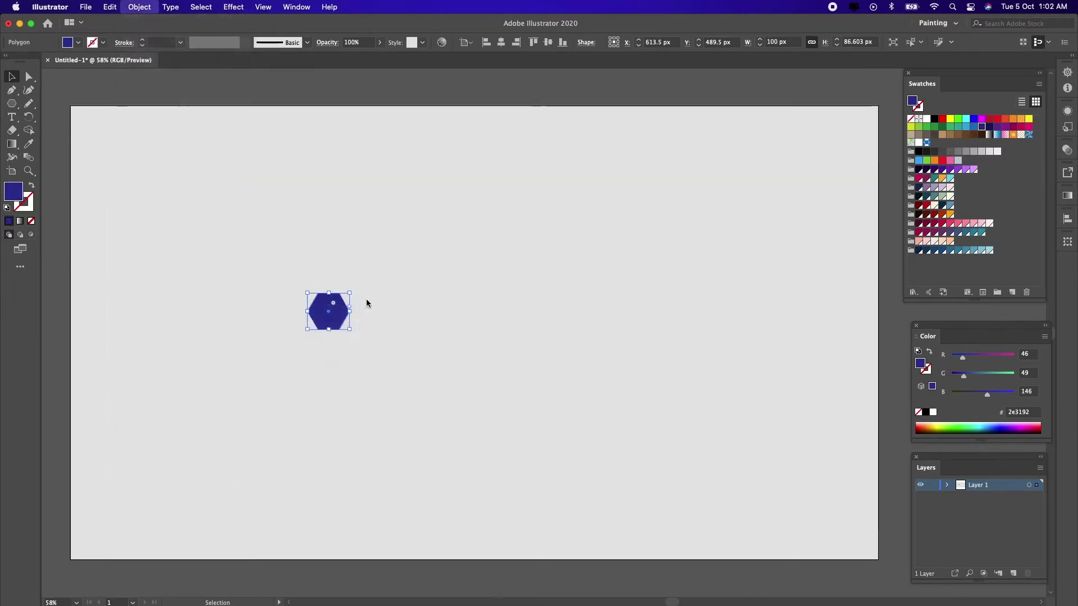
{"action": "left_click_drag", "start_coordinate": [286, 195], "coordinate": [264, 164]}
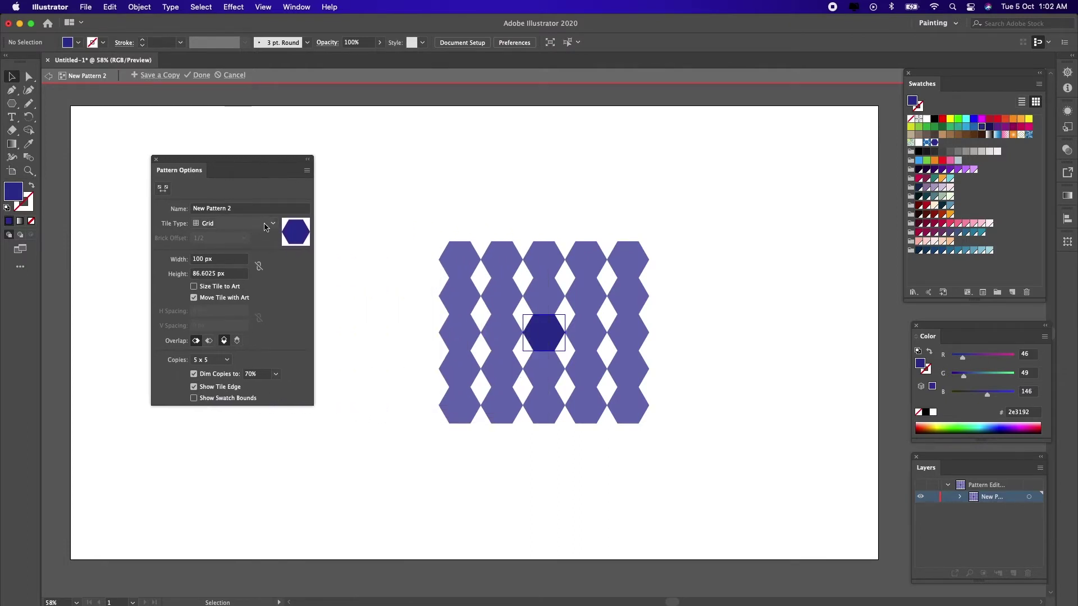
Step: Set the pattern's tile type to Brick by Column and enable Size Tile to Art
{"action": "left_click", "coordinate": [265, 227]}
{"action": "left_click", "coordinate": [254, 261]}
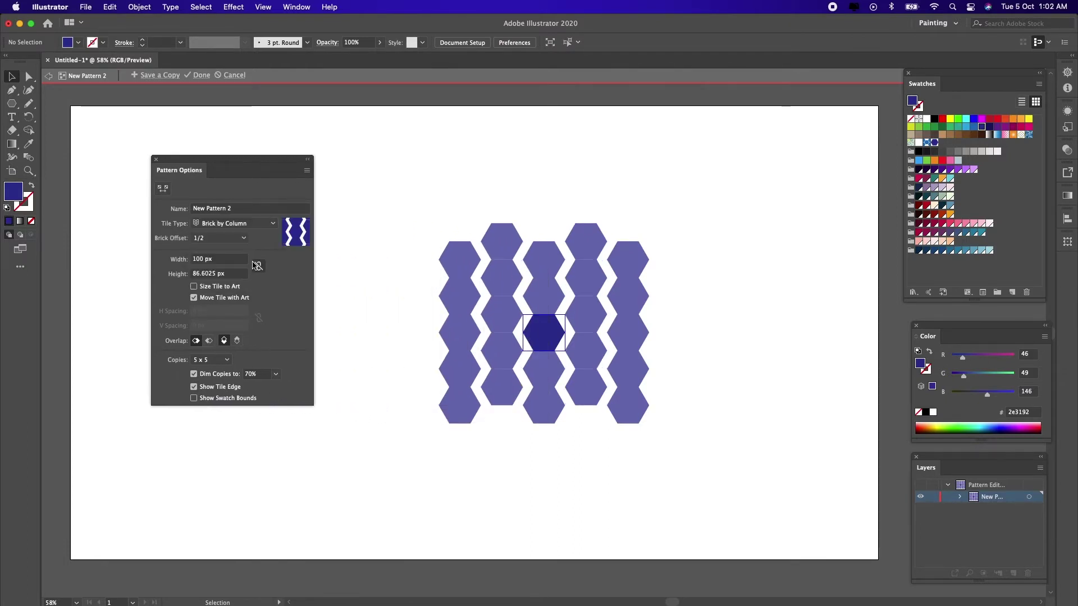
{"action": "left_click", "coordinate": [195, 288]}
Step: Reduce the pattern's horizontal tile spacing to -18 px
{"action": "left_click", "coordinate": [217, 309]}
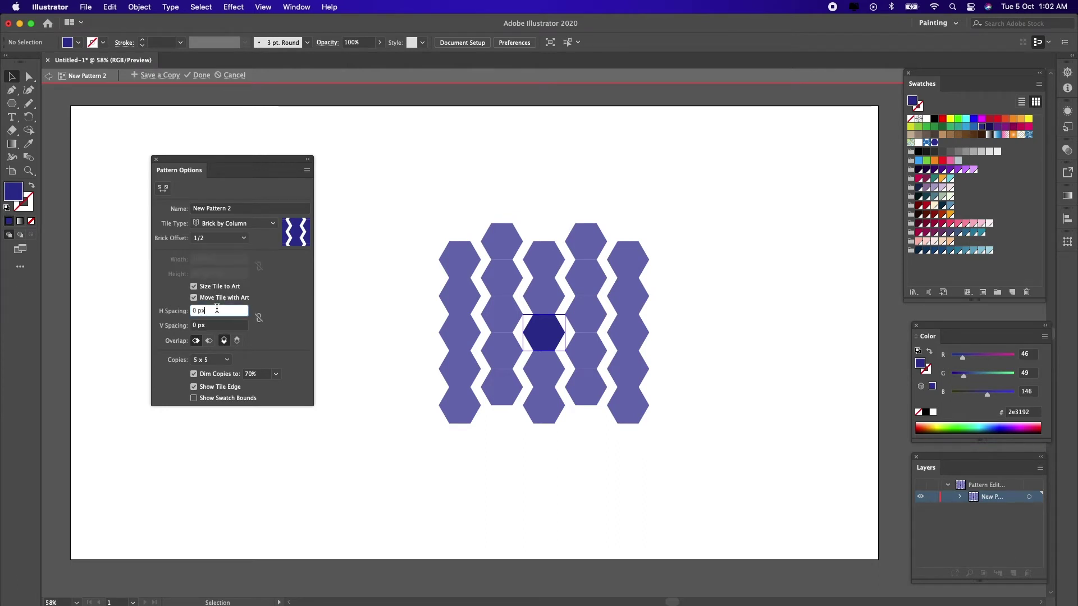
{"action": "key", "text": "Down"}
{"action": "key", "text": "Down"}
{"action": "key", "text": "Down"}
{"action": "key", "text": "Down"}
{"action": "key", "text": "Down"}
{"action": "key", "text": "Down"}
{"action": "key", "text": "Down"}
{"action": "key", "text": "Down"}
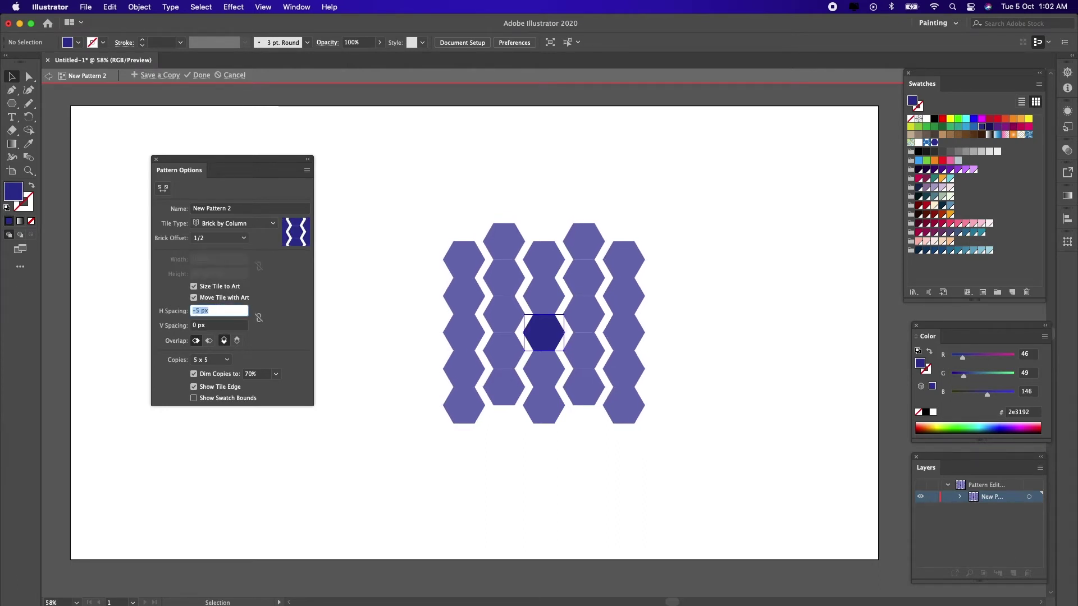
{"action": "key", "text": "Down"}
{"action": "key", "text": "Down"}
{"action": "key", "text": "Down"}
{"action": "key", "text": "Down"}
{"action": "key", "text": "Down"}
{"action": "key", "text": "Down"}
{"action": "key", "text": "Down"}
{"action": "key", "text": "Down"}
{"action": "key", "text": "Down"}
{"action": "key", "text": "Down"}
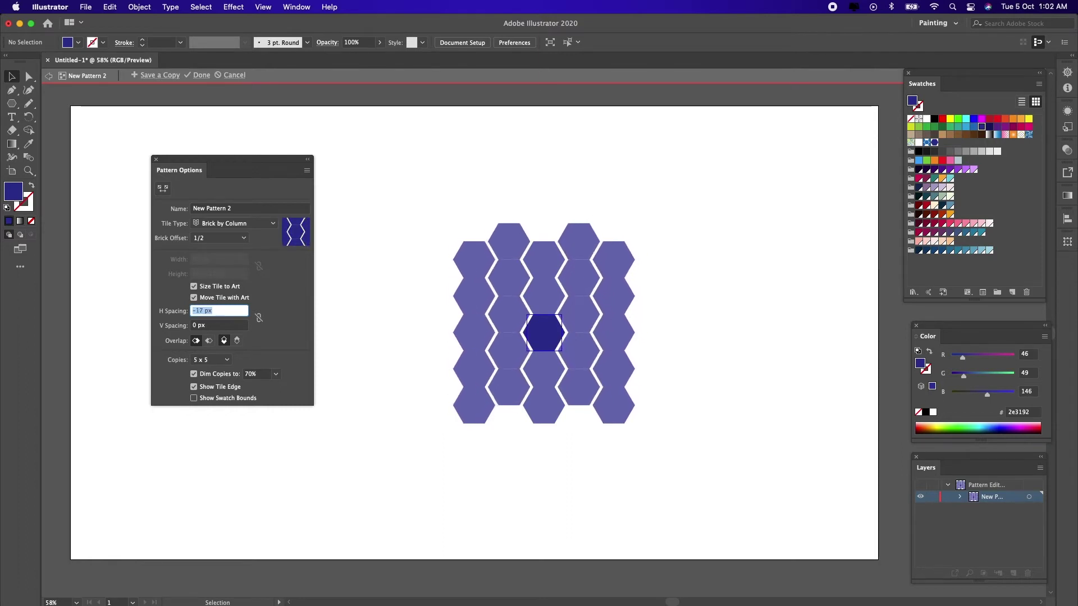
Step: Set the pattern's vertical tile spacing to 7 px
{"action": "left_click", "coordinate": [217, 326]}
{"action": "key", "text": "Up"}
{"action": "key", "text": "Up"}
{"action": "key", "text": "Up"}
{"action": "key", "text": "Up"}
{"action": "key", "text": "Up"}
{"action": "key", "text": "Up"}
{"action": "key", "text": "Up"}
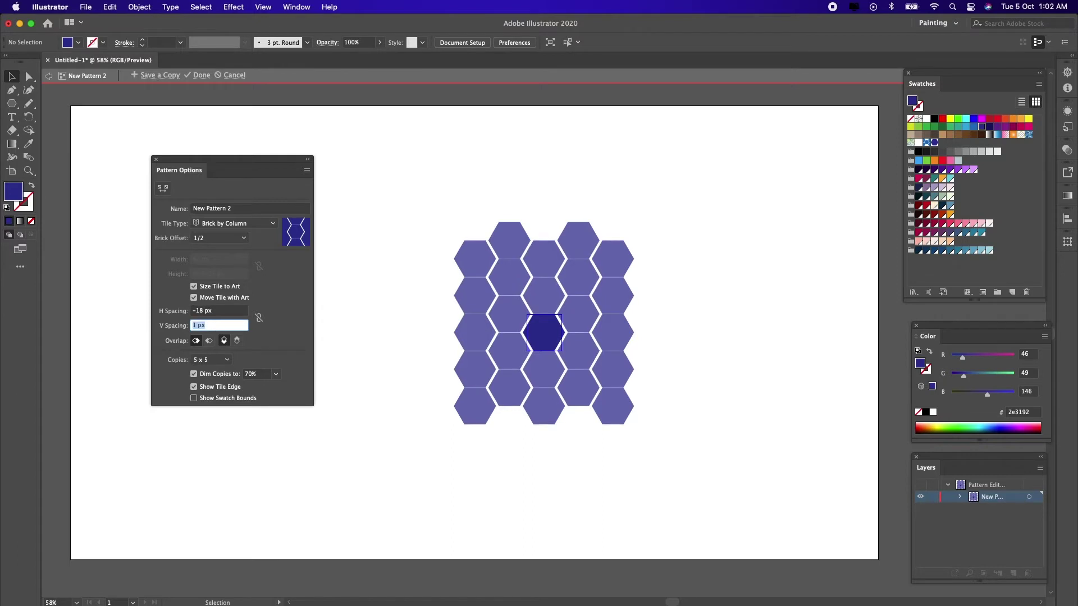
{"action": "key", "text": "Up"}
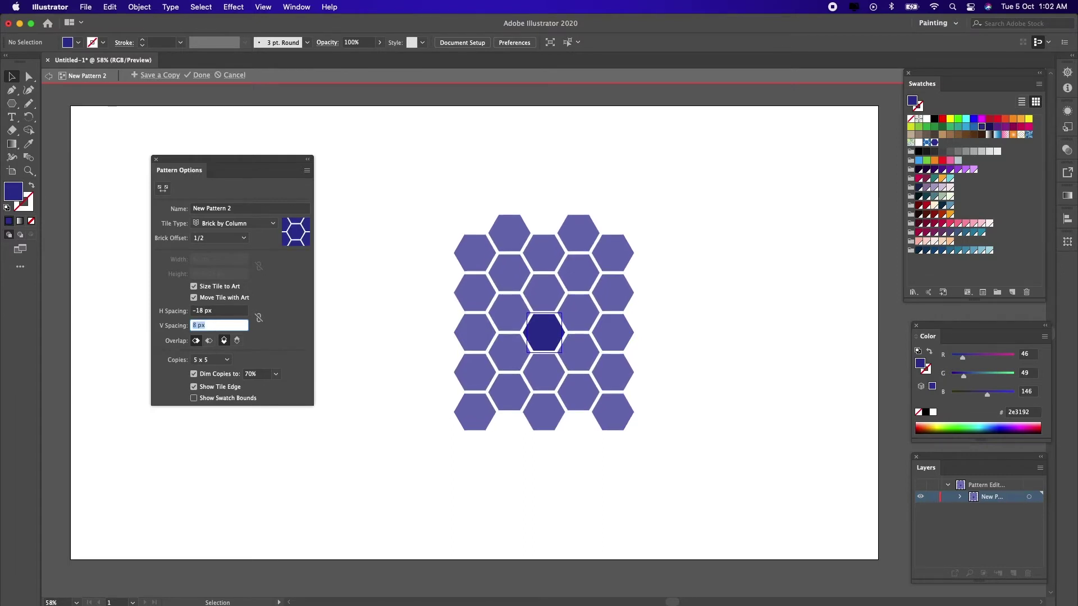
{"action": "key", "text": "Down"}
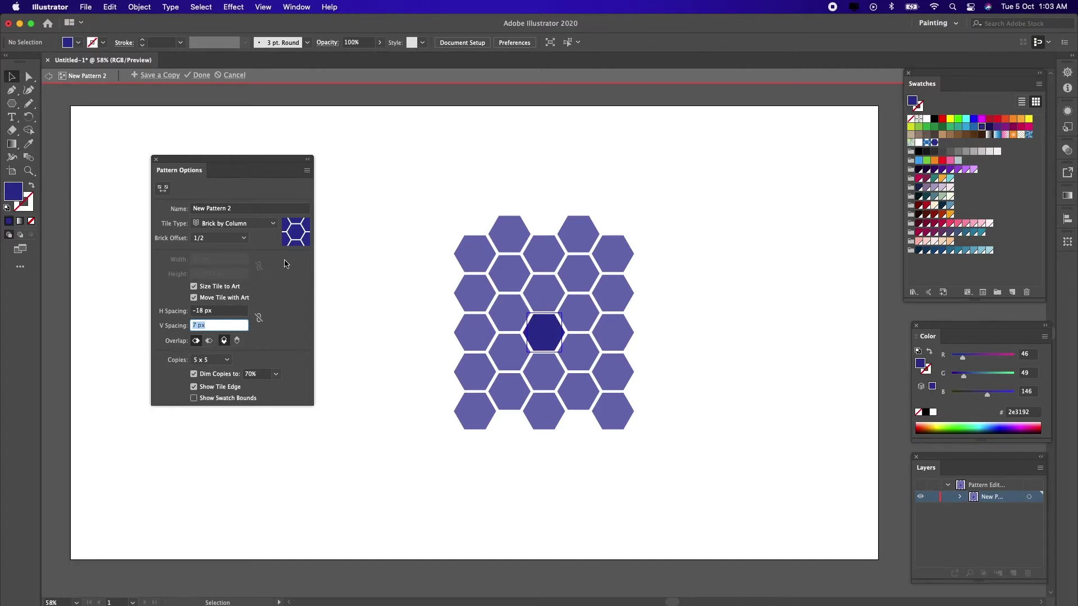
Step: Save a copy of the pattern as "hexagone shape" and finish pattern editing
{"action": "left_click", "coordinate": [145, 76]}
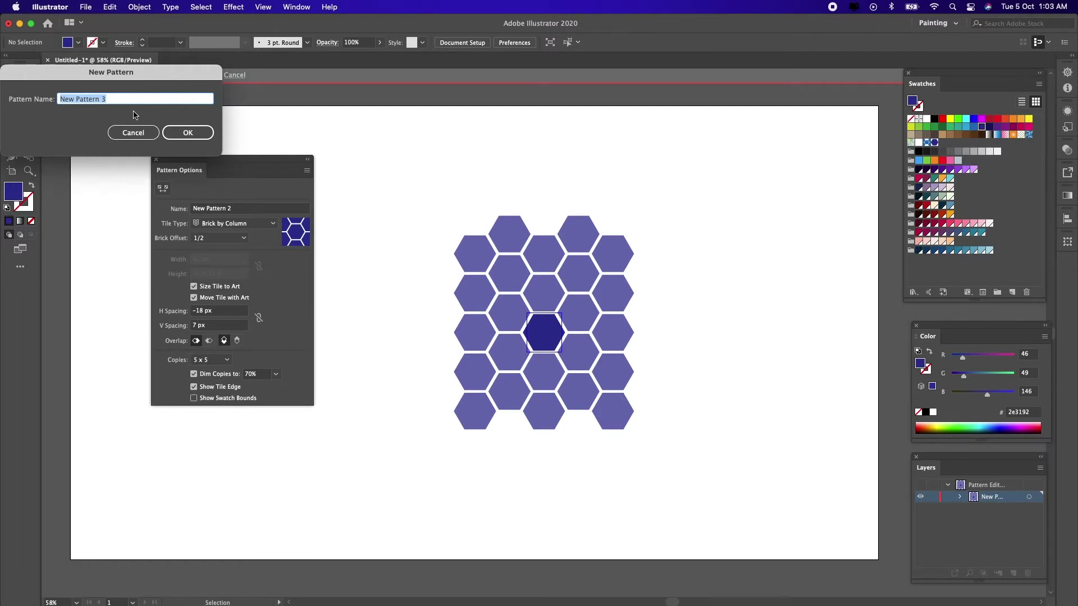
{"action": "type", "text": "hexagone shape"}
{"action": "left_click", "coordinate": [179, 129]}
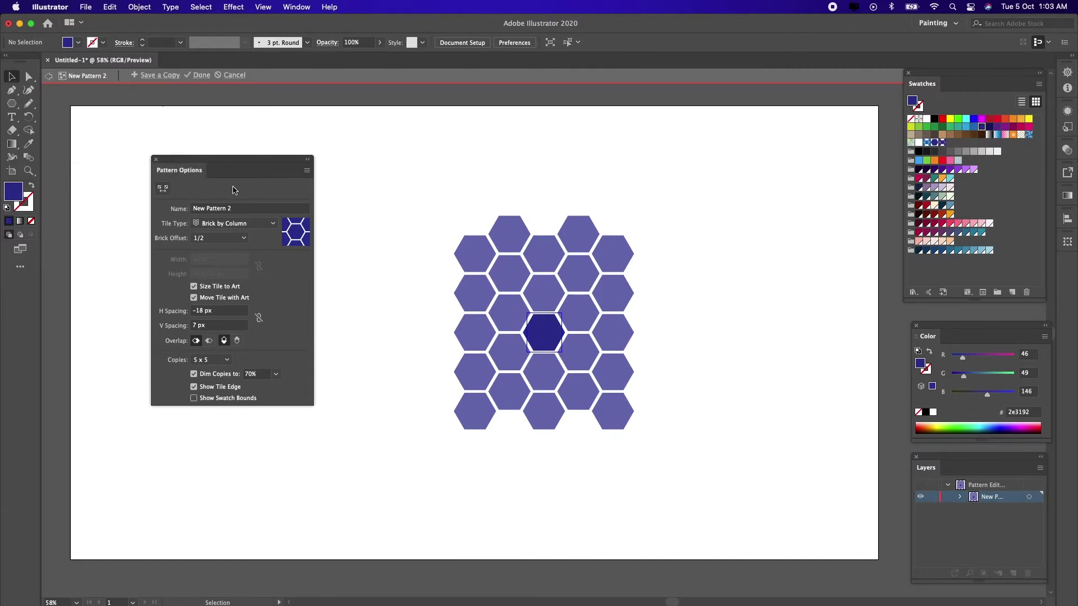
{"action": "left_click", "coordinate": [156, 159]}
{"action": "left_click", "coordinate": [199, 76]}
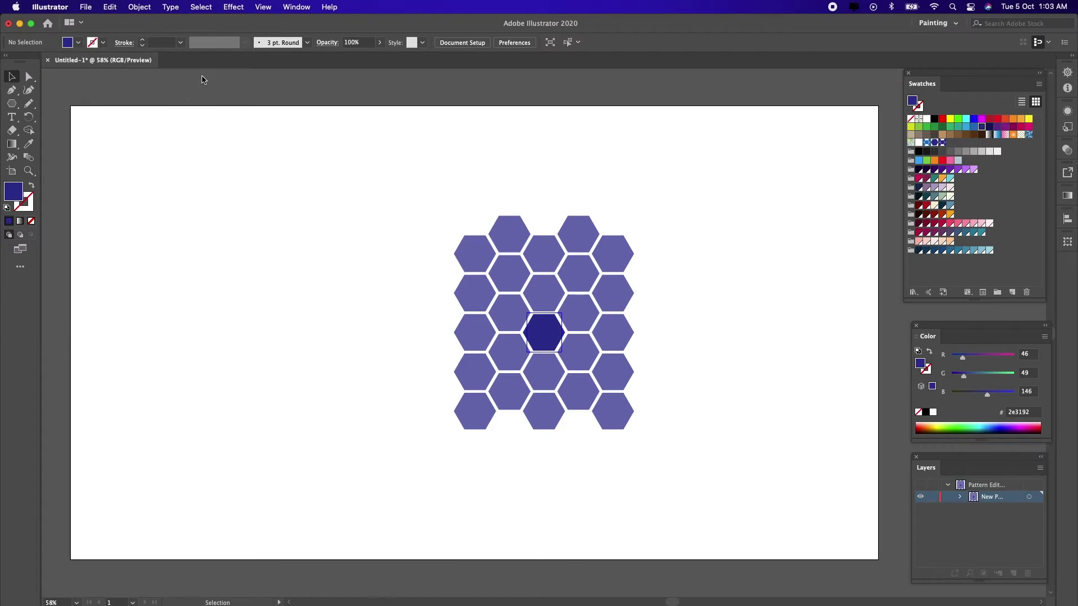
Step: Delete the original hexagon and draw a square about 668 px wide on the empty artboard
{"action": "left_click_drag", "start_coordinate": [286, 255], "coordinate": [388, 373]}
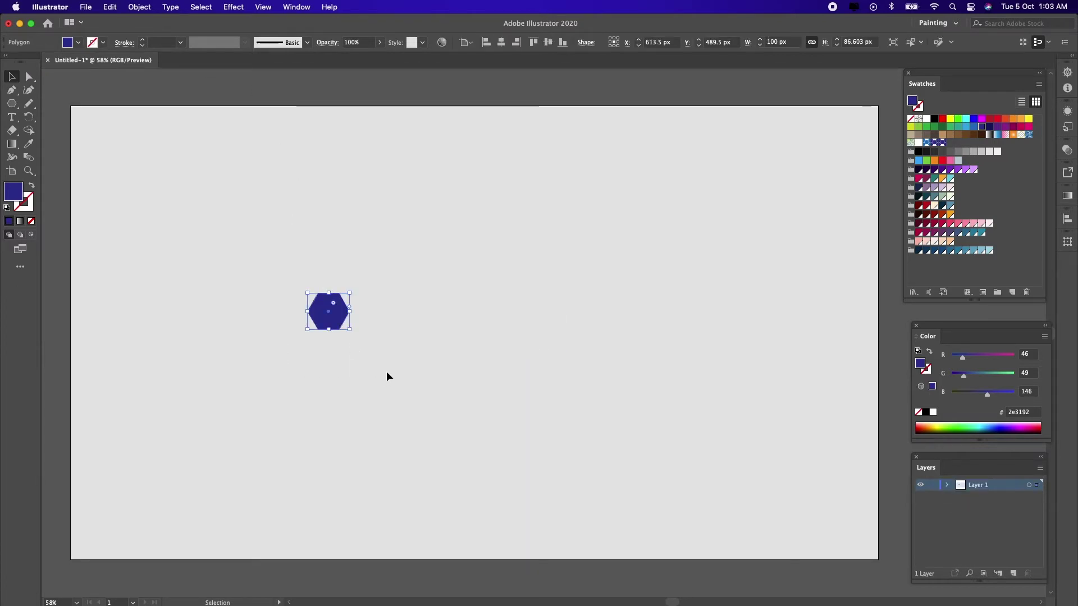
{"action": "key", "text": "Delete"}
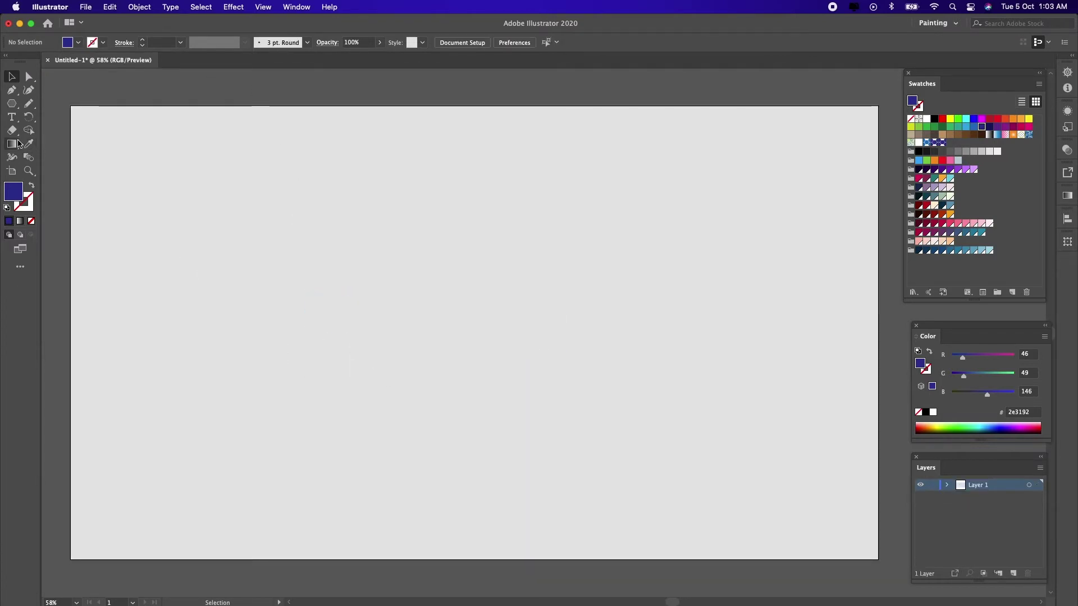
{"action": "left_click_drag", "start_coordinate": [12, 104], "coordinate": [48, 105]}
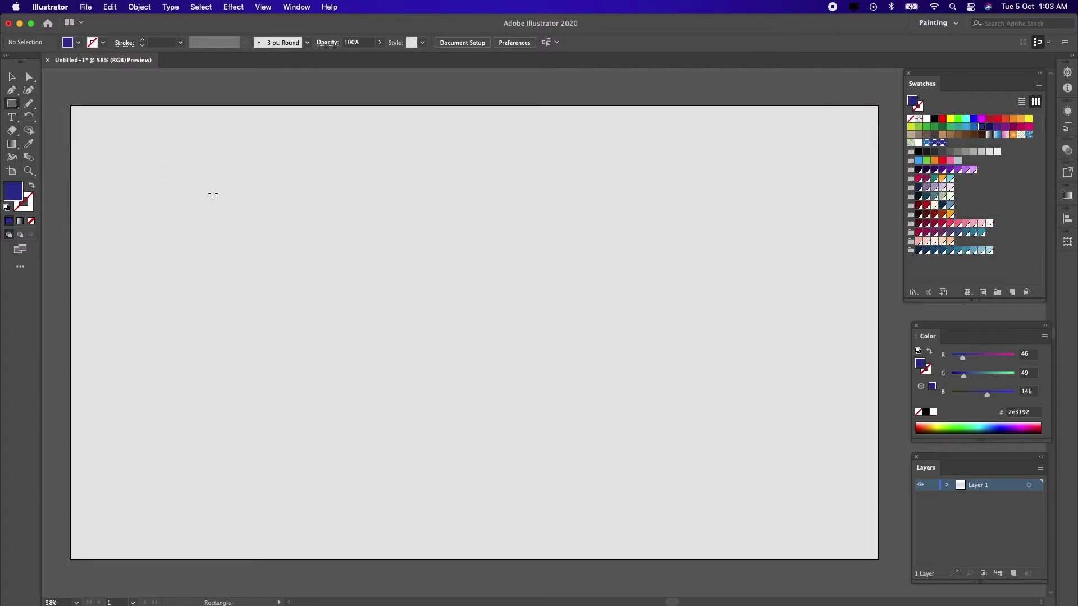
{"action": "left_click_drag", "start_coordinate": [214, 202], "coordinate": [494, 343]}
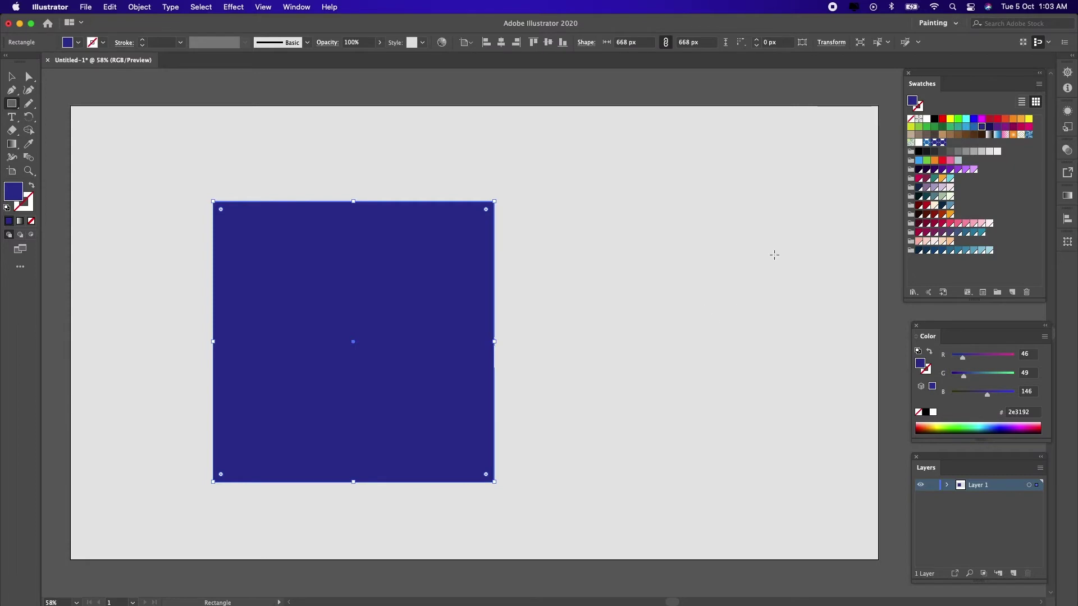
Step: Fill the square with the new hexagon pattern swatch and center it horizontally and vertically on the artboard
{"action": "left_click", "coordinate": [943, 143]}
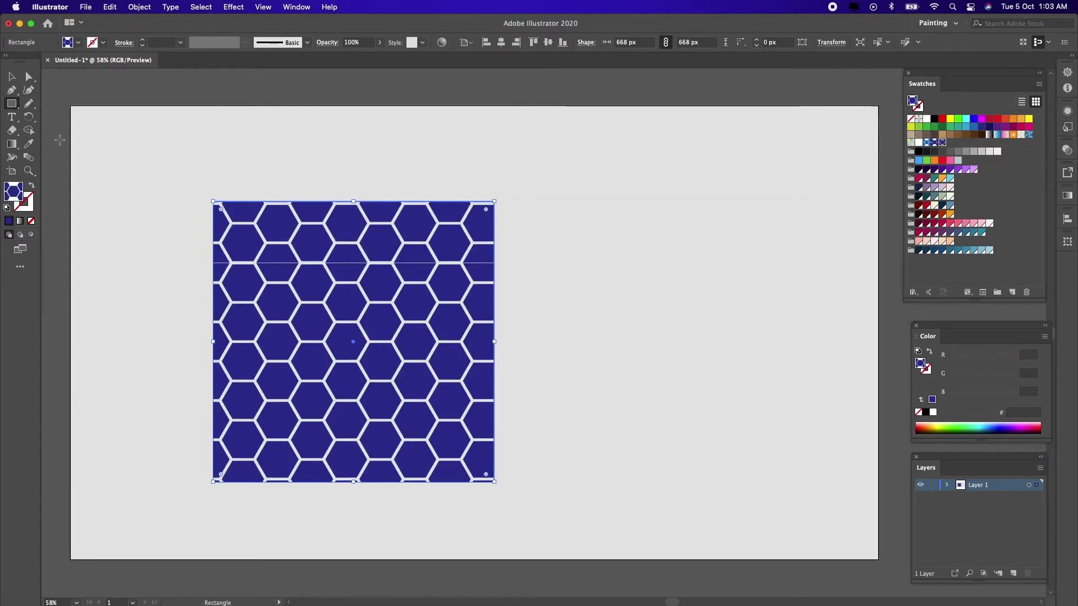
{"action": "key", "text": "v"}
{"action": "left_click_drag", "start_coordinate": [347, 246], "coordinate": [489, 218]}
{"action": "left_click", "coordinate": [501, 42]}
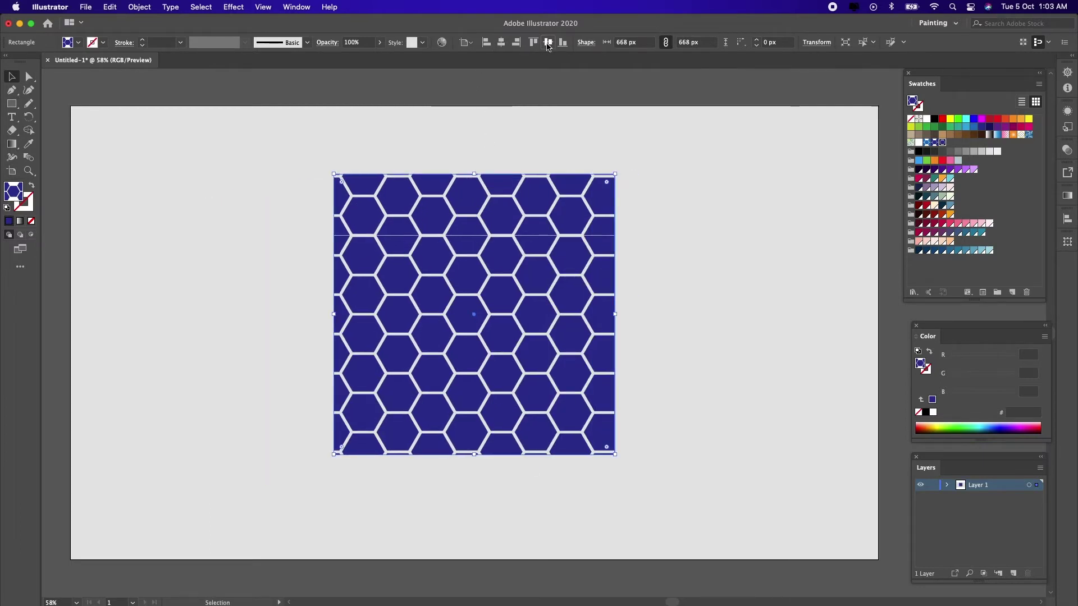
{"action": "left_click", "coordinate": [548, 42]}
{"action": "left_click", "coordinate": [715, 235]}
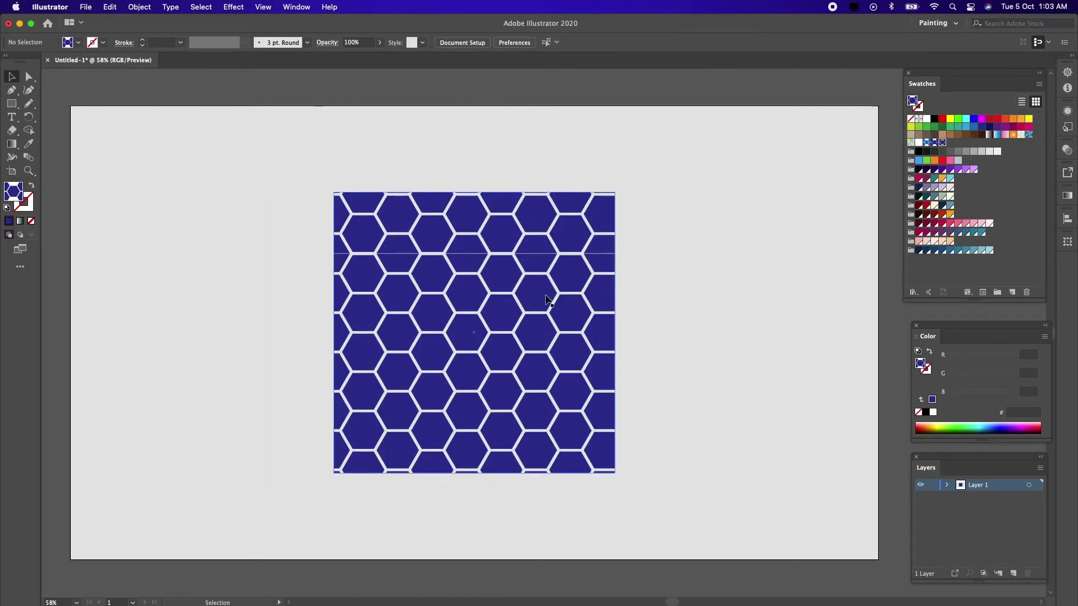
Step: Expand the square's pattern fill into editable shapes
{"action": "left_click", "coordinate": [609, 291]}
{"action": "left_click", "coordinate": [140, 8]}
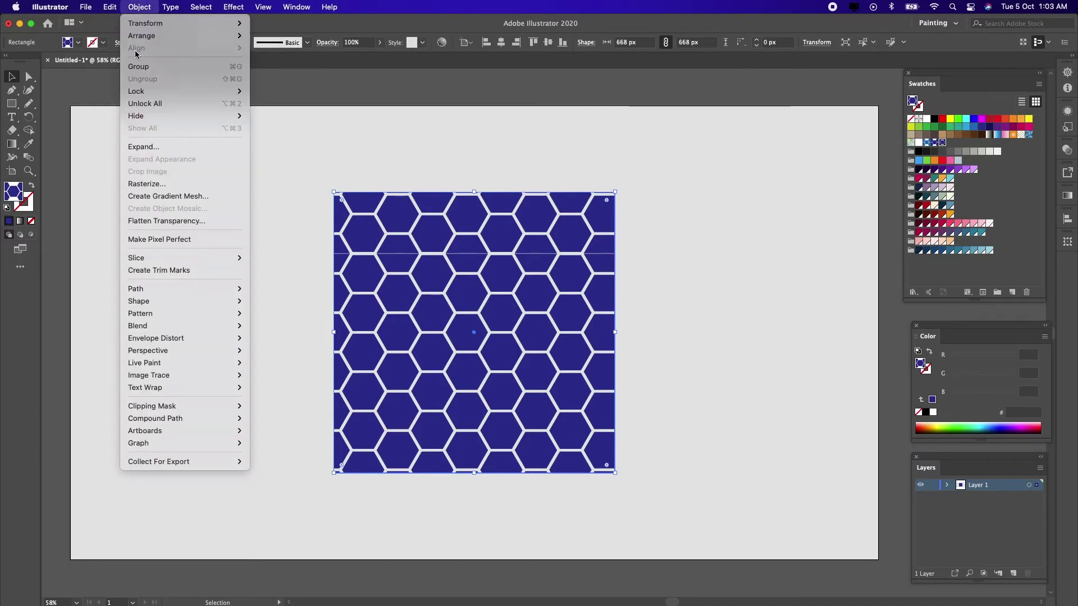
{"action": "left_click", "coordinate": [152, 147]}
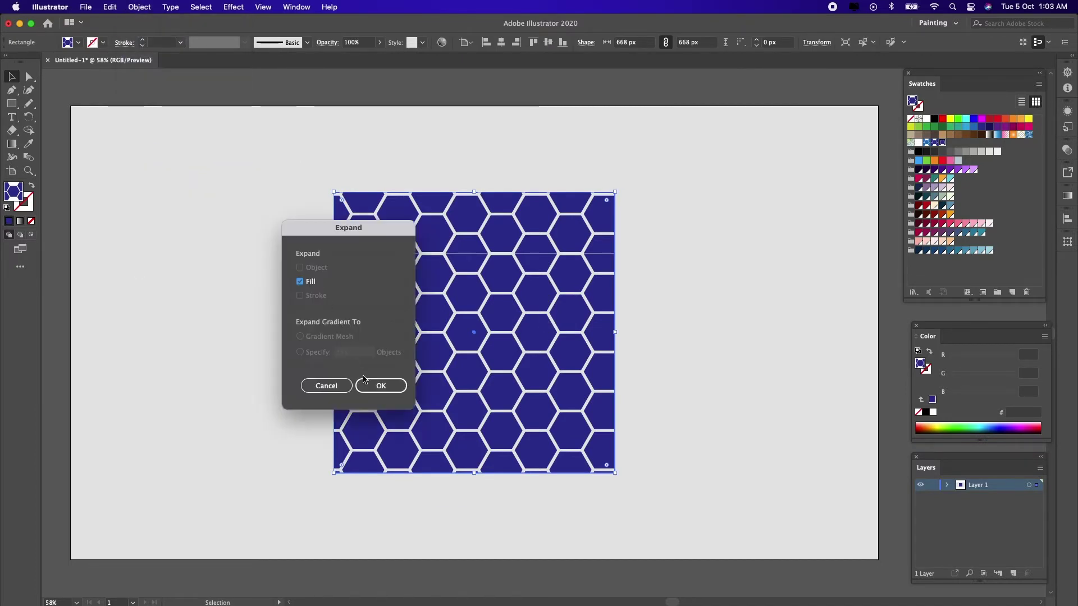
{"action": "left_click", "coordinate": [372, 384]}
Step: Ungroup the expanded pattern and release its clipping mask
{"action": "right_click", "coordinate": [399, 307]}
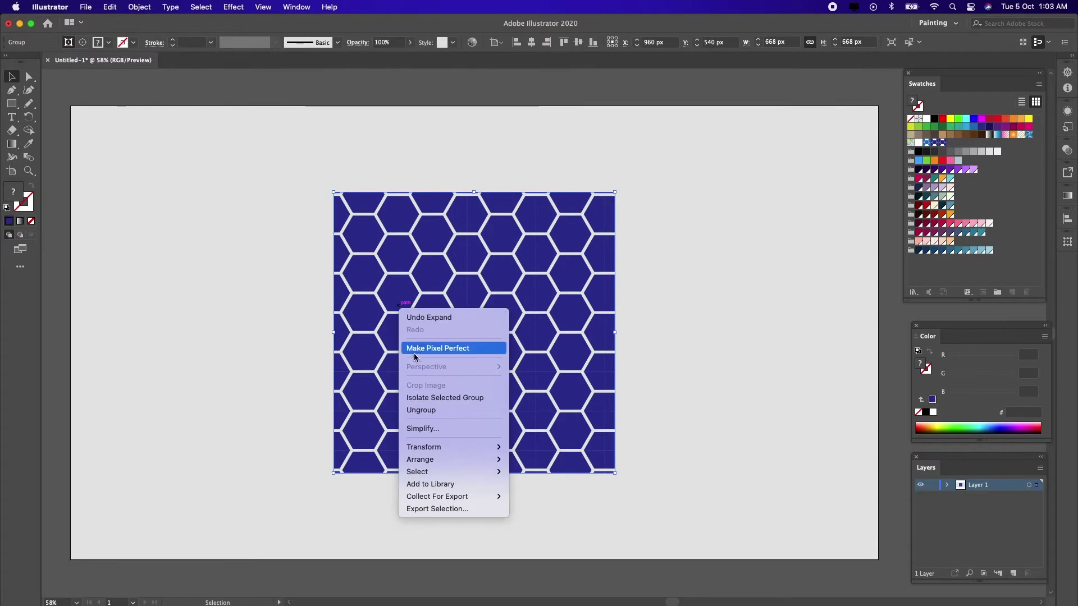
{"action": "left_click", "coordinate": [422, 410]}
{"action": "right_click", "coordinate": [425, 284]}
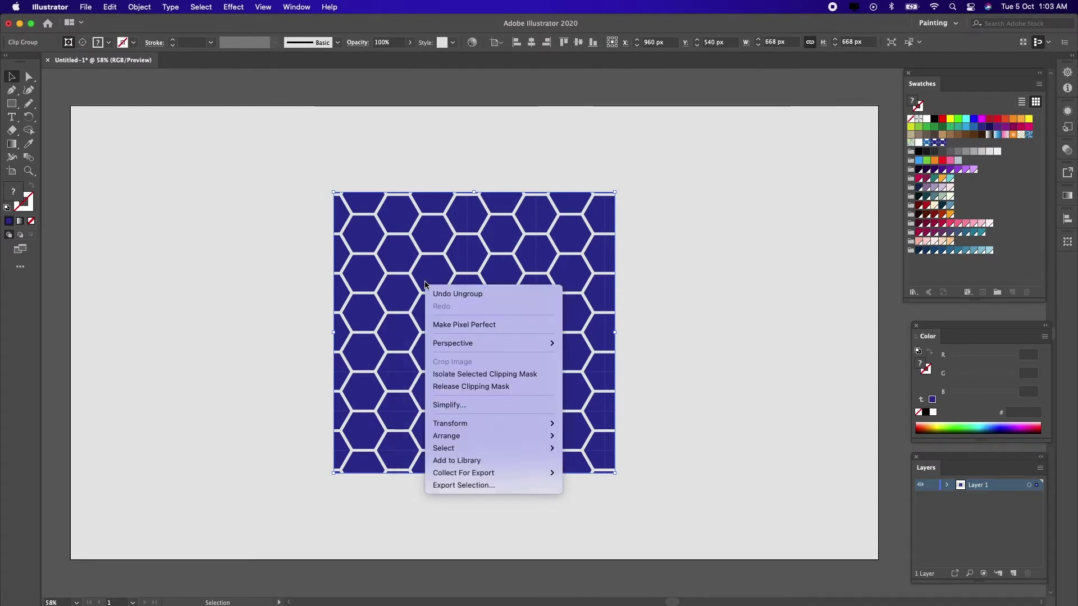
{"action": "left_click", "coordinate": [474, 386]}
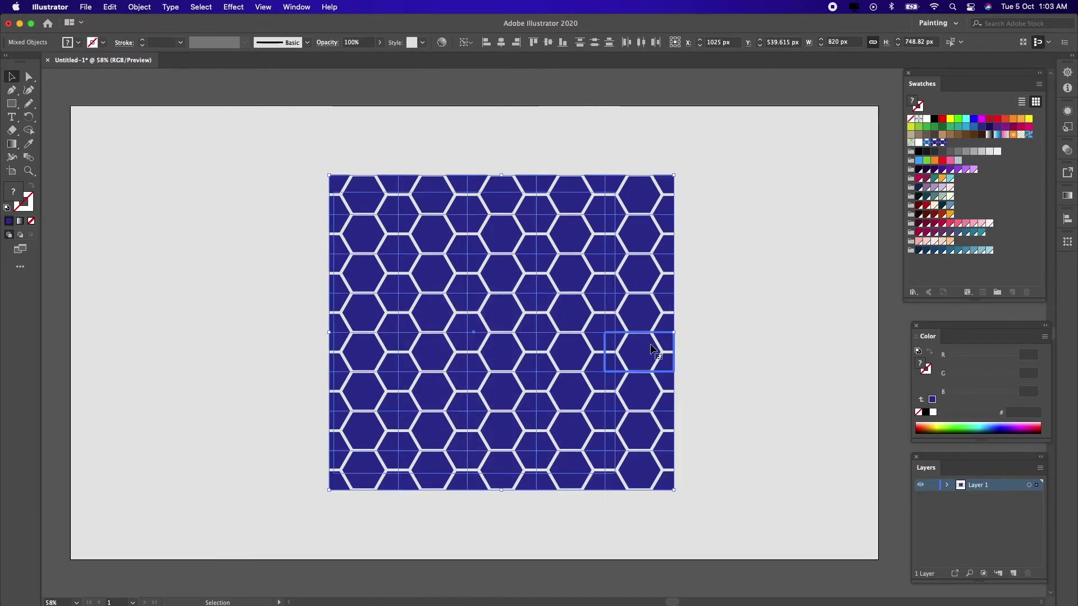
{"action": "left_click", "coordinate": [712, 331]}
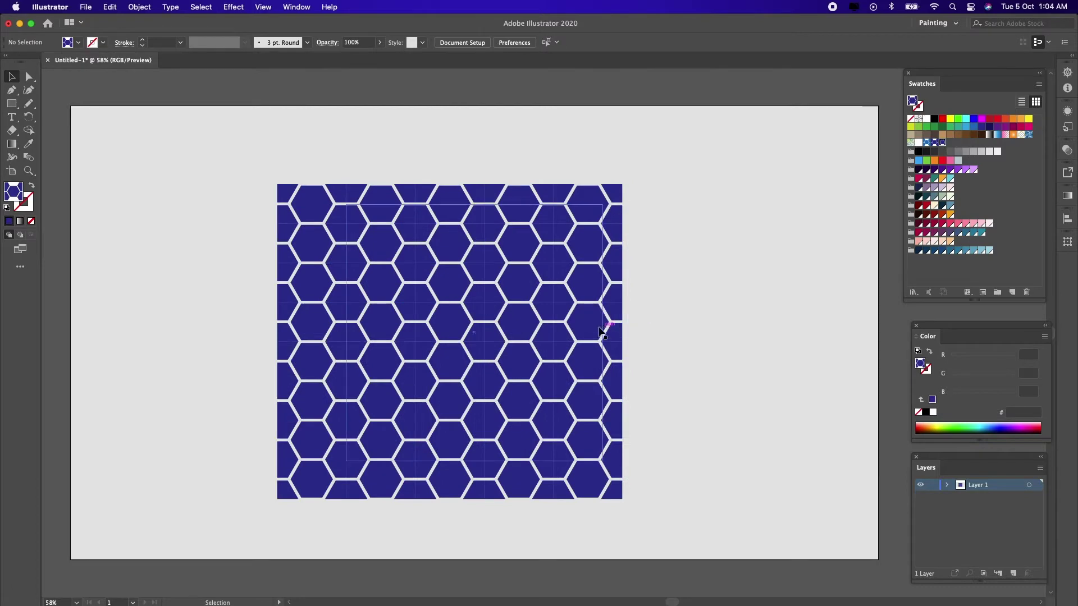
Step: Delete the leftover rectangular clipping path lying over the hexagon tiles
{"action": "left_click", "coordinate": [604, 330]}
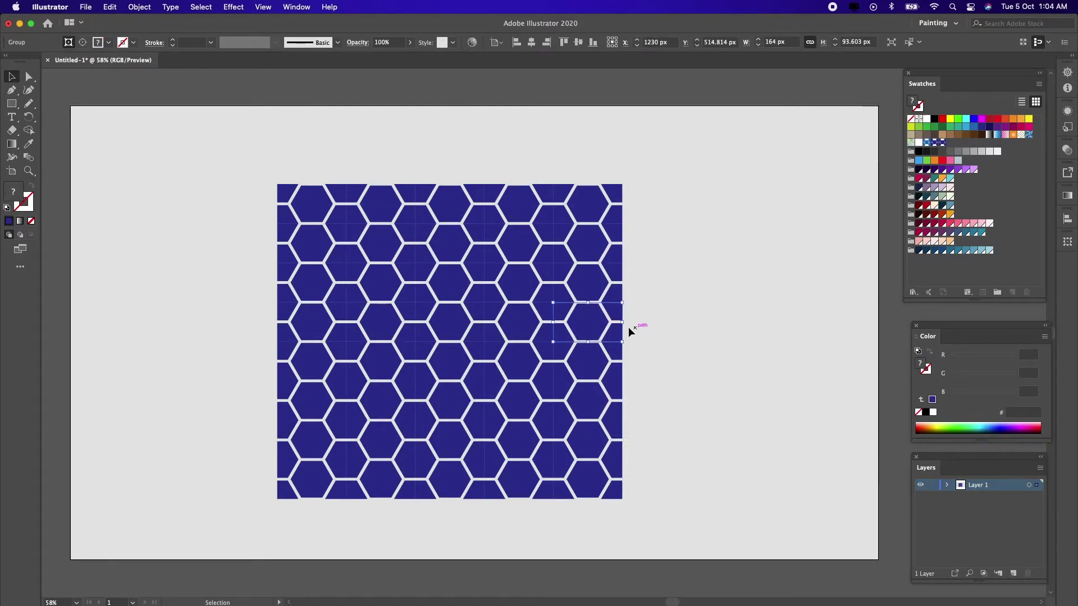
{"action": "left_click", "coordinate": [711, 315]}
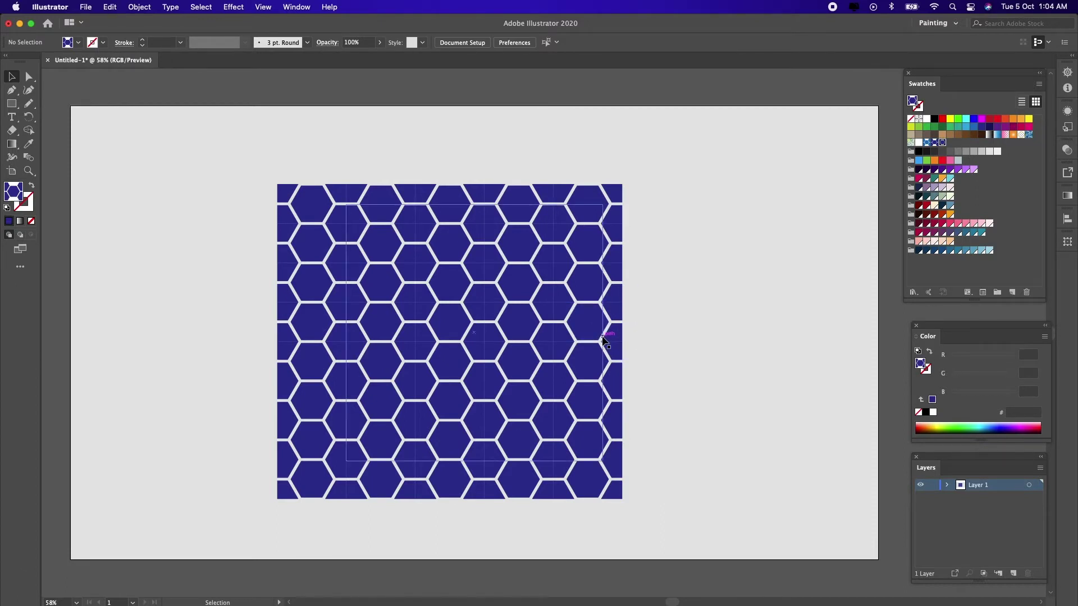
{"action": "left_click", "coordinate": [603, 337]}
{"action": "key", "text": "Delete"}
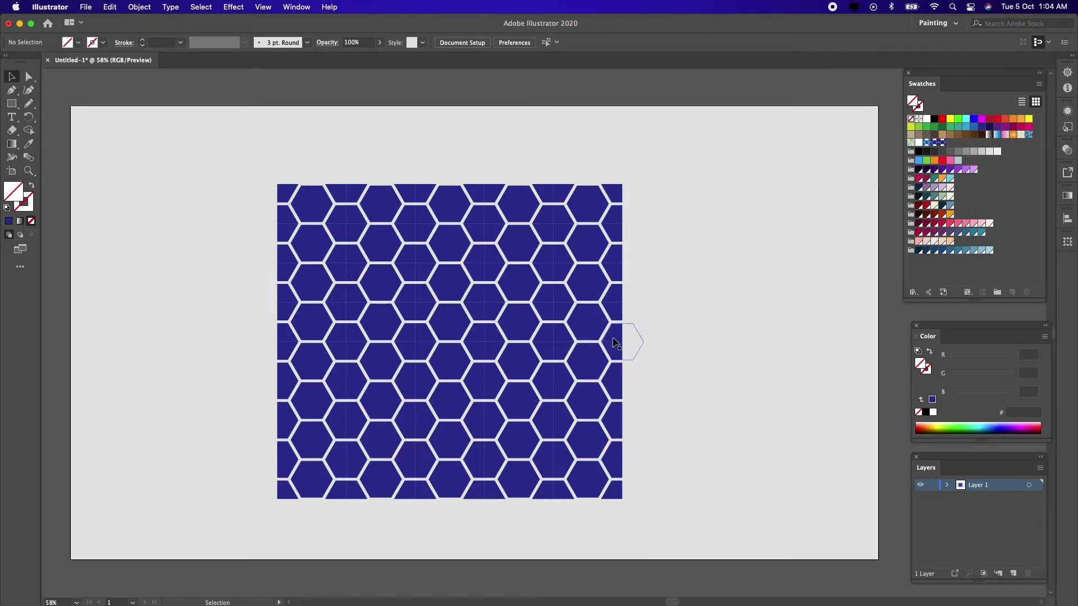
Step: Ungroup the whole expanded hexagon pattern and release its remaining clipping mask
{"action": "left_click", "coordinate": [606, 341]}
{"action": "left_click", "coordinate": [658, 321]}
{"action": "left_click_drag", "start_coordinate": [262, 167], "coordinate": [673, 502]}
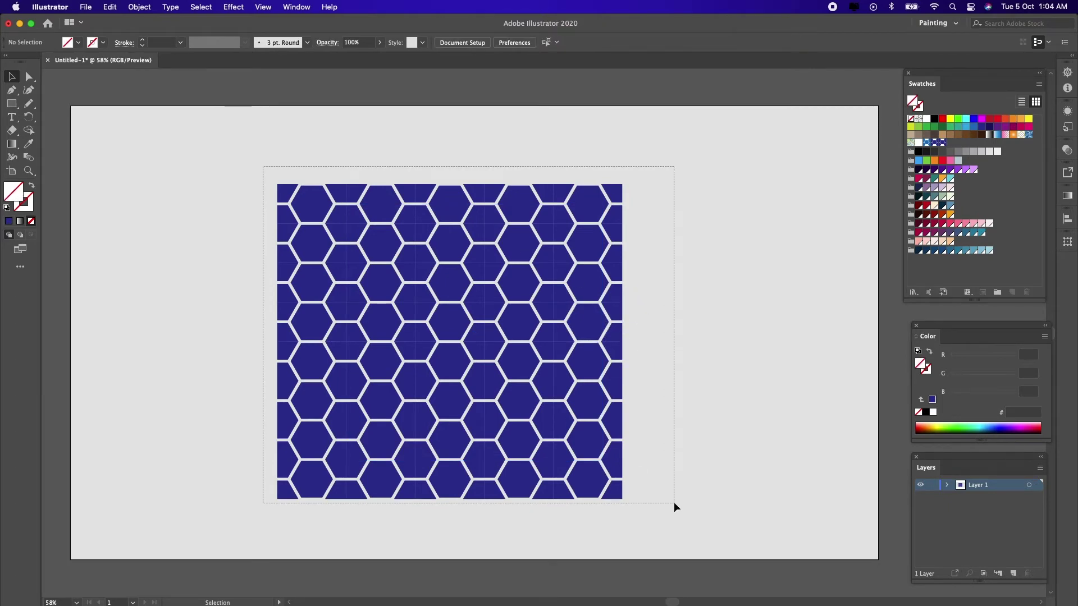
{"action": "right_click", "coordinate": [486, 321]}
{"action": "left_click", "coordinate": [540, 429]}
{"action": "right_click", "coordinate": [504, 291]}
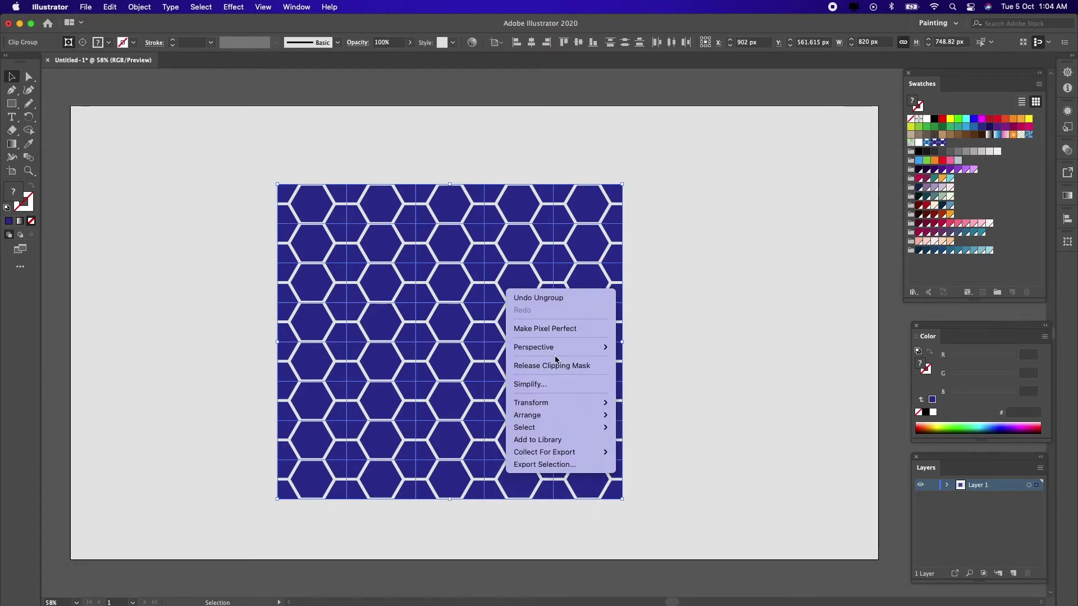
{"action": "left_click", "coordinate": [541, 362]}
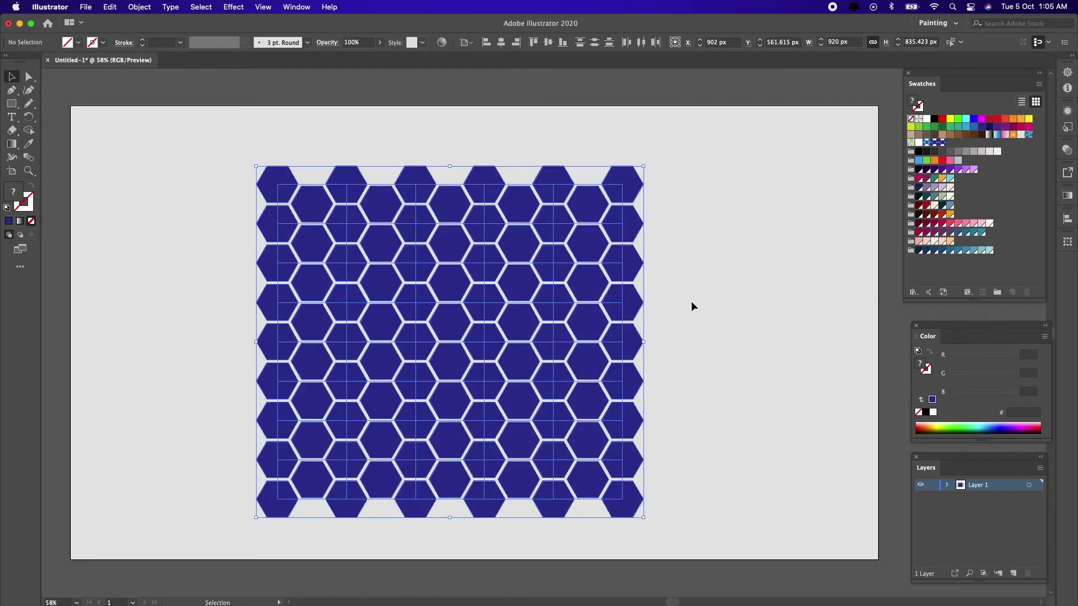
{"action": "left_click", "coordinate": [691, 301]}
Step: Cut only the topmost hexagon at every position across all eleven columns, and delete all the leftover shapes underneath
{"action": "left_click", "coordinate": [275, 180]}
{"action": "left_click", "coordinate": [275, 222], "text": "shift"}
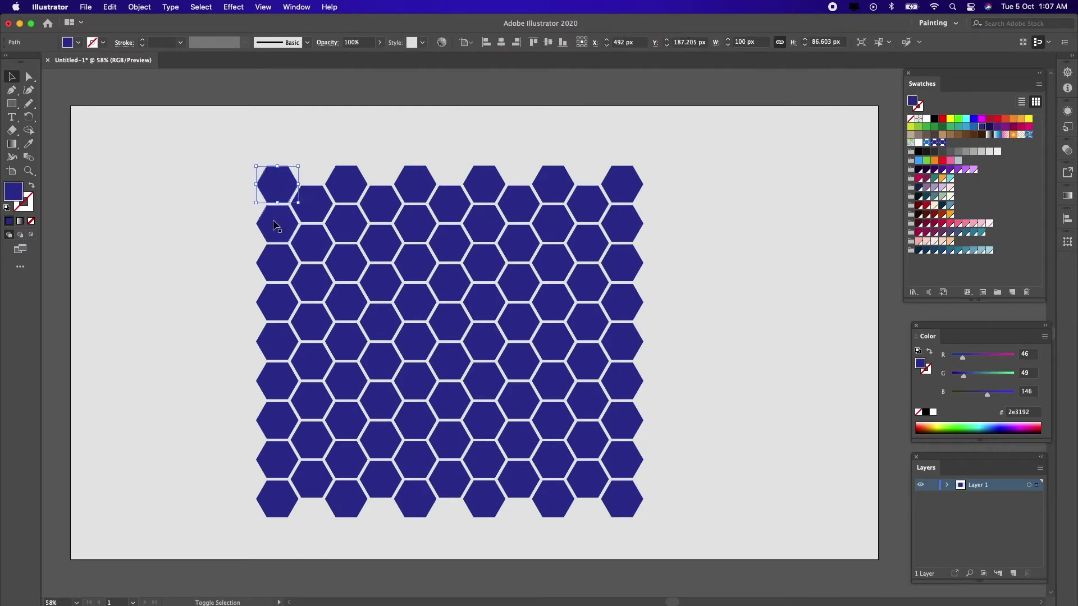
{"action": "left_click", "coordinate": [276, 265], "text": "shift"}
{"action": "left_click", "coordinate": [276, 300], "text": "shift"}
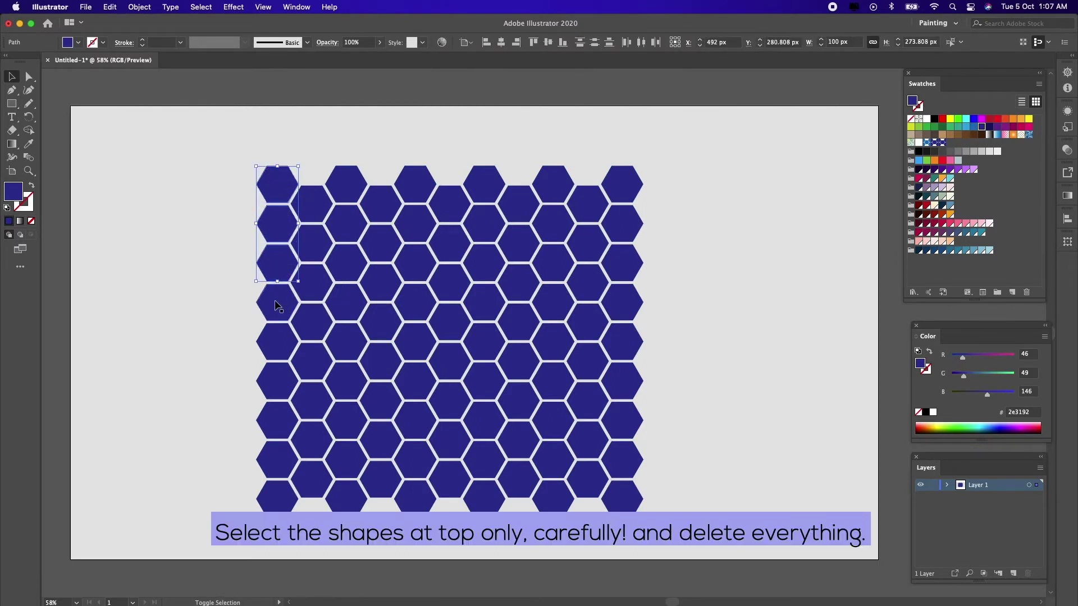
{"action": "left_click", "coordinate": [273, 382], "text": "shift"}
{"action": "left_click", "coordinate": [275, 421], "text": "shift"}
{"action": "left_click", "coordinate": [275, 466], "text": "shift"}
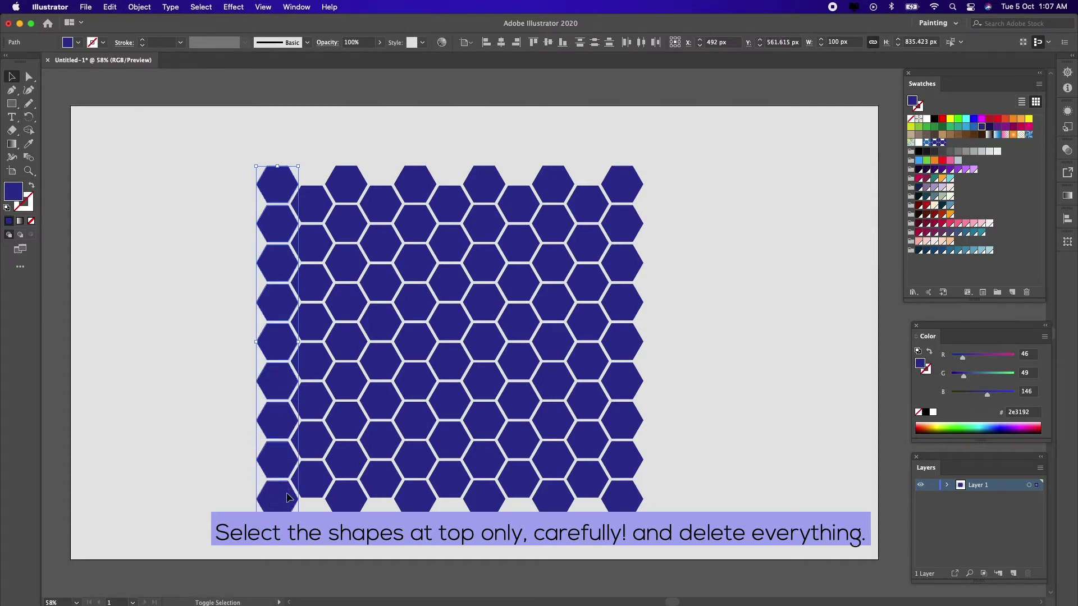
{"action": "left_click", "coordinate": [312, 483], "text": "shift"}
{"action": "left_click", "coordinate": [315, 413], "text": "shift"}
{"action": "left_click", "coordinate": [315, 369], "text": "shift"}
{"action": "left_click", "coordinate": [315, 319], "text": "shift"}
{"action": "left_click", "coordinate": [319, 248], "text": "shift"}
{"action": "left_click", "coordinate": [324, 215], "text": "shift"}
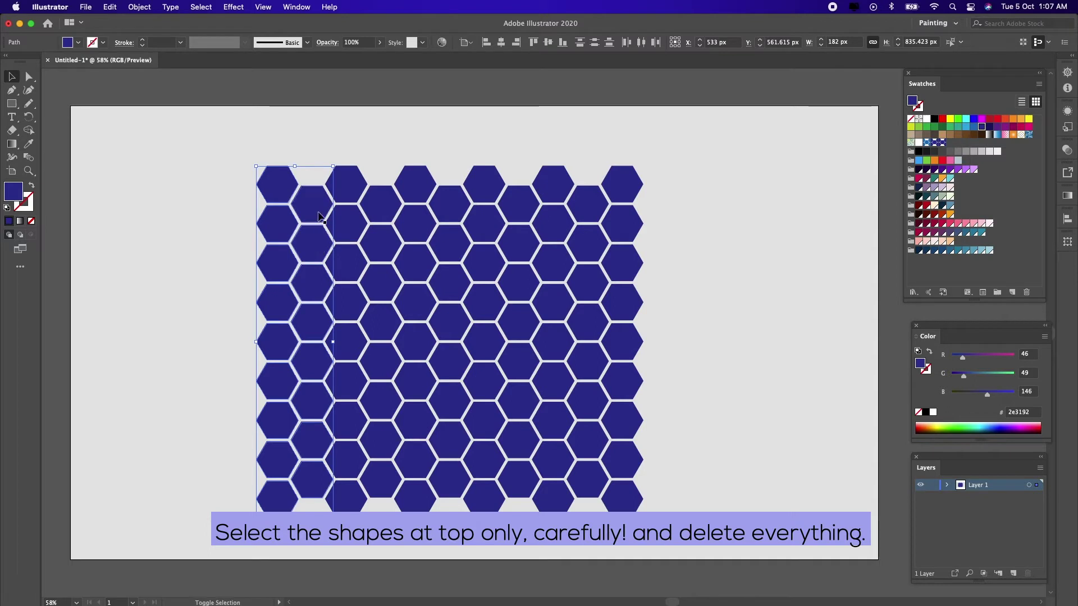
{"action": "left_click", "coordinate": [348, 192], "text": "shift"}
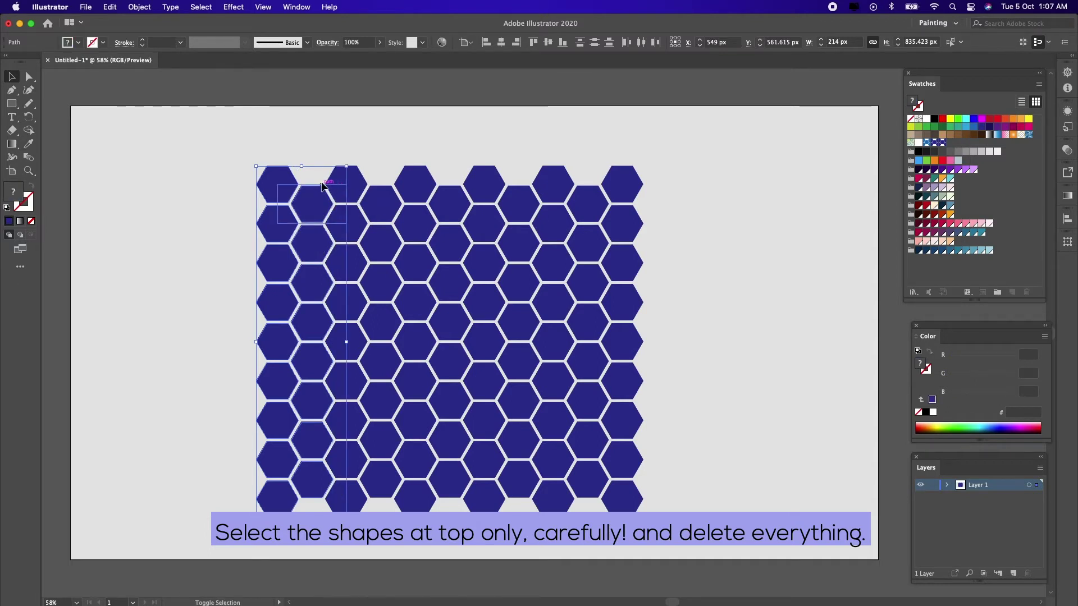
{"action": "left_click", "coordinate": [345, 186], "text": "shift"}
{"action": "left_click", "coordinate": [348, 185], "text": "shift"}
{"action": "left_click", "coordinate": [349, 224], "text": "shift"}
{"action": "left_click", "coordinate": [350, 264], "text": "shift"}
{"action": "left_click", "coordinate": [351, 303], "text": "shift"}
{"action": "left_click", "coordinate": [351, 341], "text": "shift"}
{"action": "left_click", "coordinate": [352, 381], "text": "shift"}
{"action": "left_click", "coordinate": [354, 420], "text": "shift"}
{"action": "left_click", "coordinate": [355, 456], "text": "shift"}
{"action": "left_click", "coordinate": [384, 438], "text": "shift"}
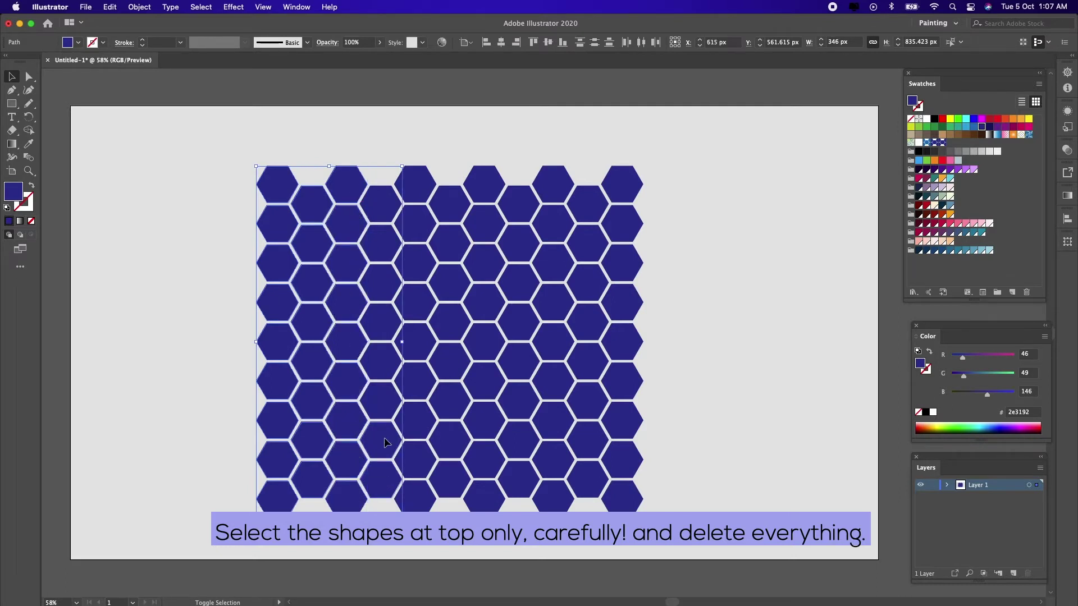
{"action": "left_click", "coordinate": [423, 194], "text": "shift"}
{"action": "left_click", "coordinate": [425, 340], "text": "shift"}
{"action": "left_click", "coordinate": [422, 378], "text": "shift"}
{"action": "left_click", "coordinate": [449, 478], "text": "shift"}
{"action": "left_click", "coordinate": [458, 413], "text": "shift"}
{"action": "left_click", "coordinate": [456, 360], "text": "shift"}
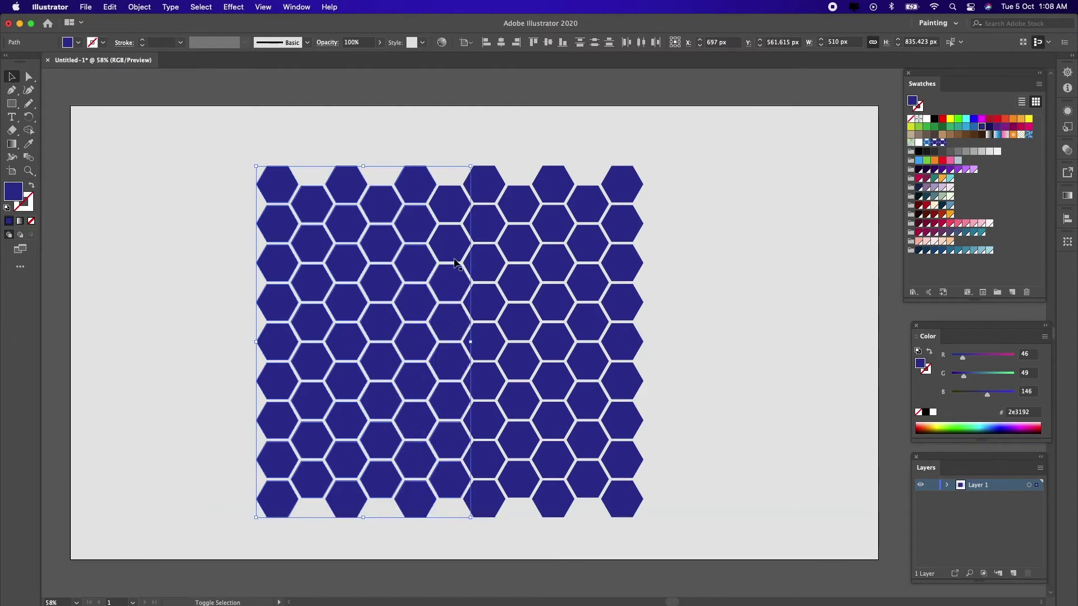
{"action": "left_click", "coordinate": [487, 186], "text": "shift"}
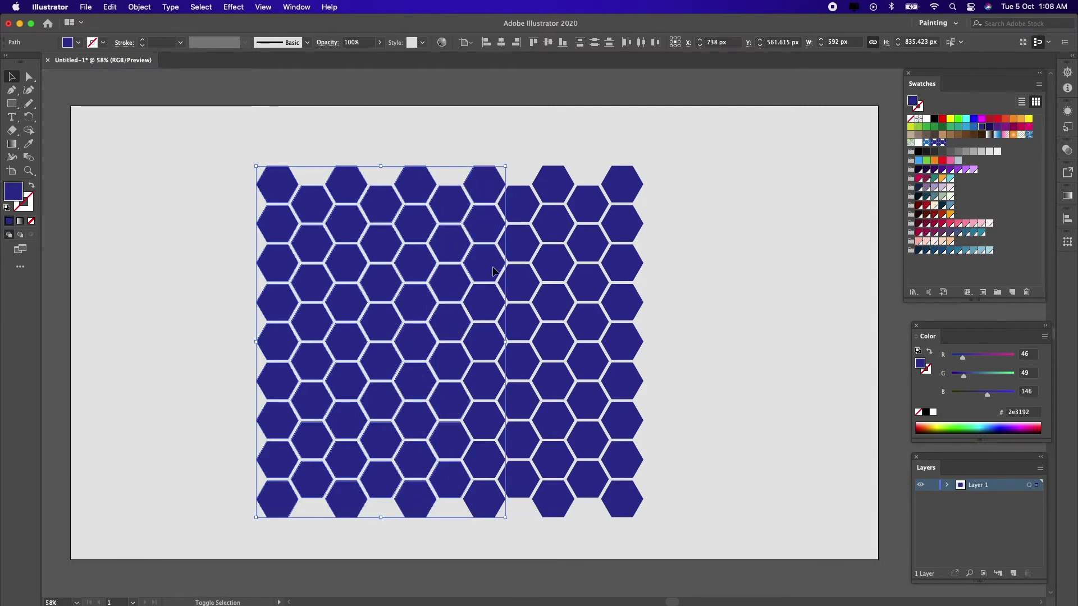
{"action": "left_click", "coordinate": [521, 475], "text": "shift"}
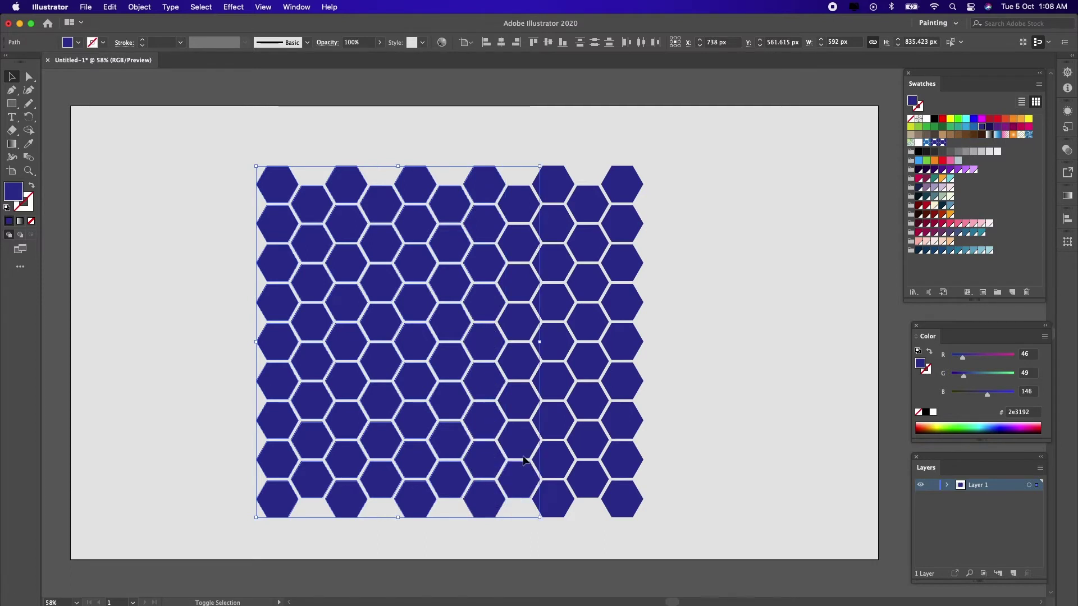
{"action": "left_click", "coordinate": [561, 178], "text": "shift"}
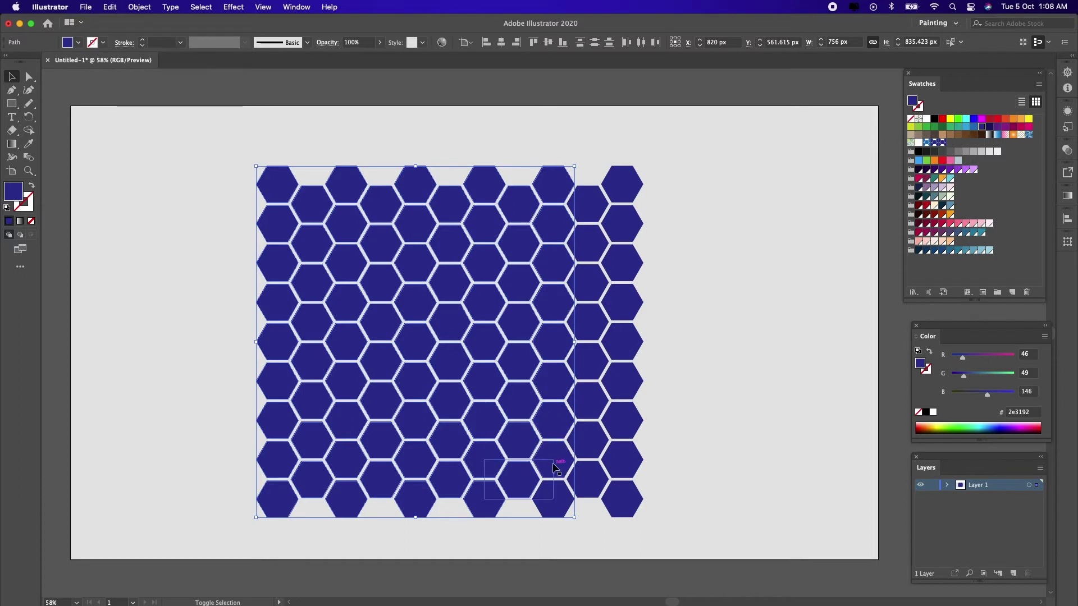
{"action": "left_click", "coordinate": [589, 438], "text": "shift"}
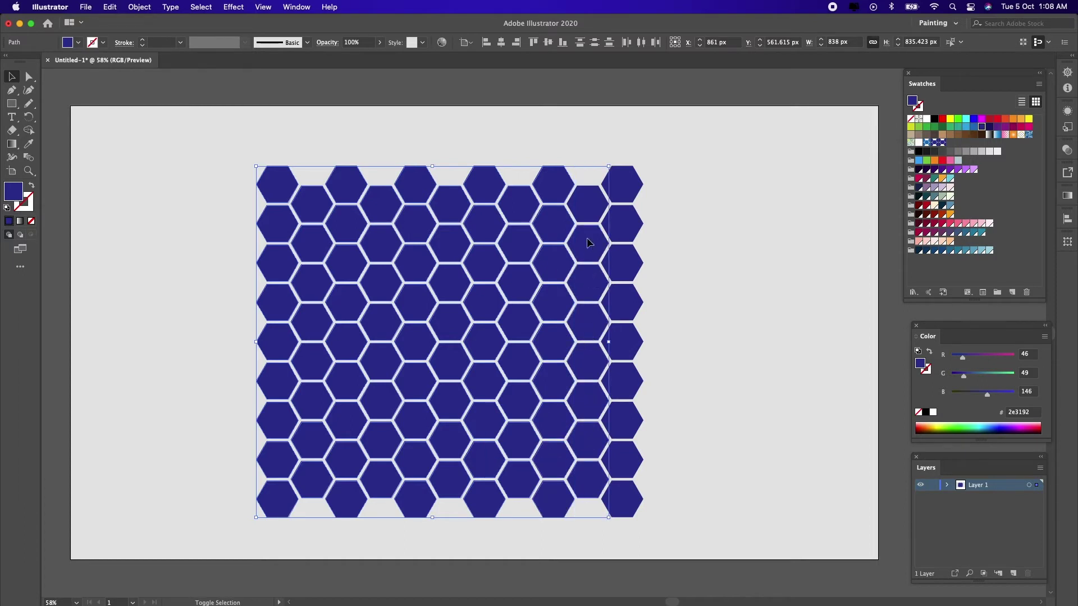
{"action": "left_click", "coordinate": [623, 184], "text": "shift"}
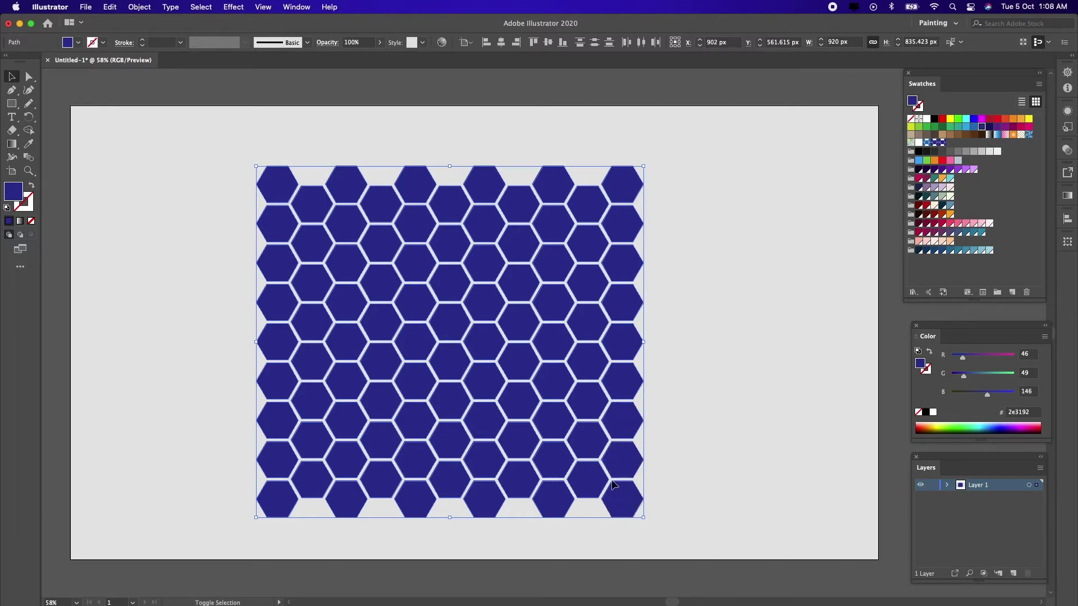
{"action": "left_click", "coordinate": [110, 7]}
{"action": "left_click", "coordinate": [124, 52]}
{"action": "left_click_drag", "start_coordinate": [136, 107], "coordinate": [769, 573]}
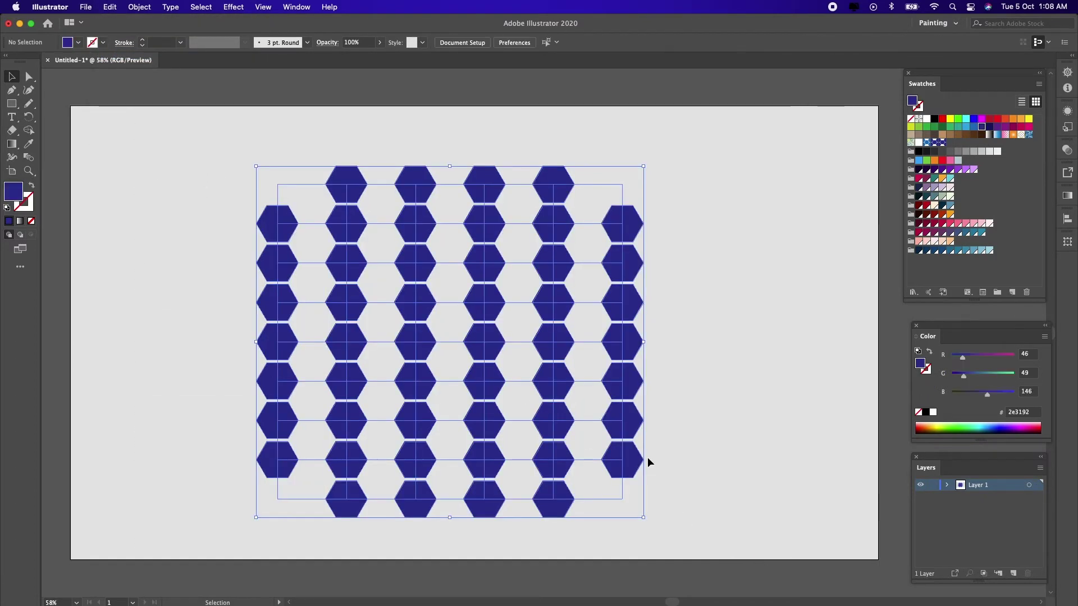
{"action": "key", "text": "Delete"}
Step: Paste the cut hexagons in front and move them about 50 px right and 65 px up on the artboard
{"action": "left_click", "coordinate": [110, 6]}
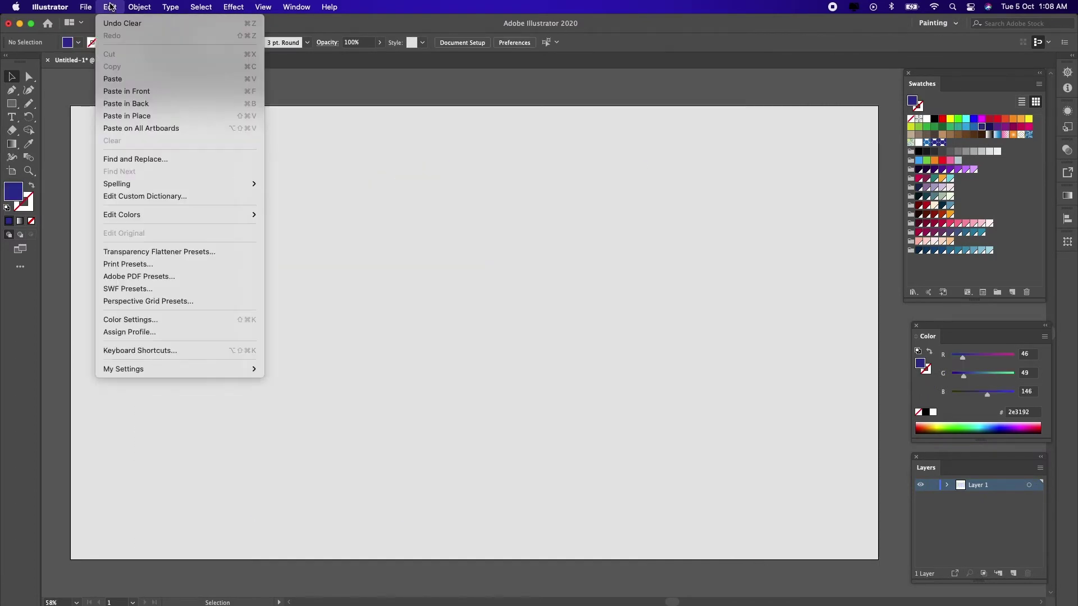
{"action": "left_click", "coordinate": [131, 91]}
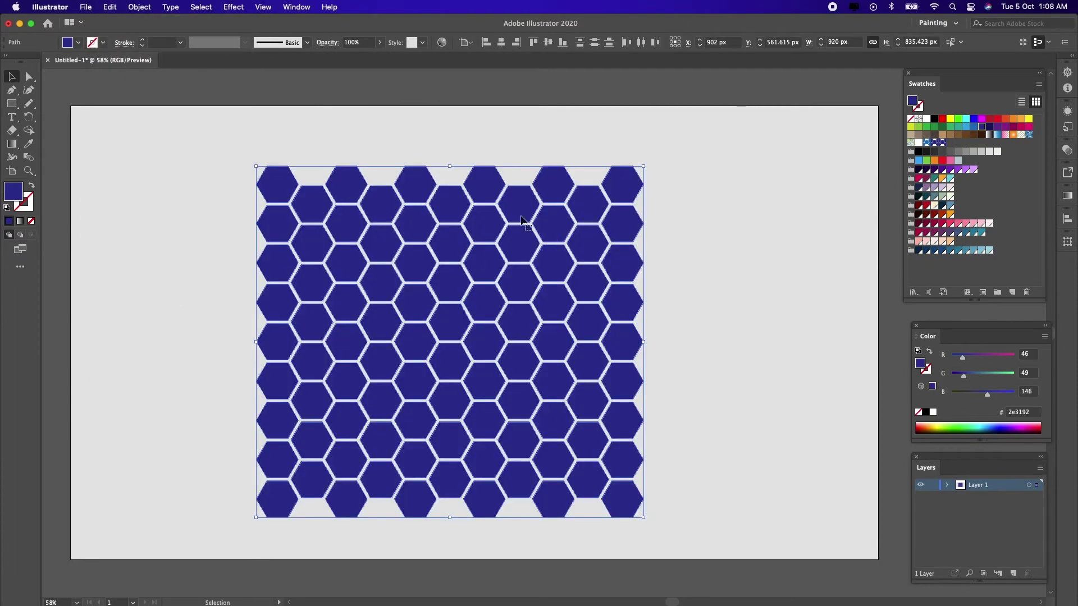
{"action": "left_click_drag", "start_coordinate": [512, 209], "coordinate": [534, 182]}
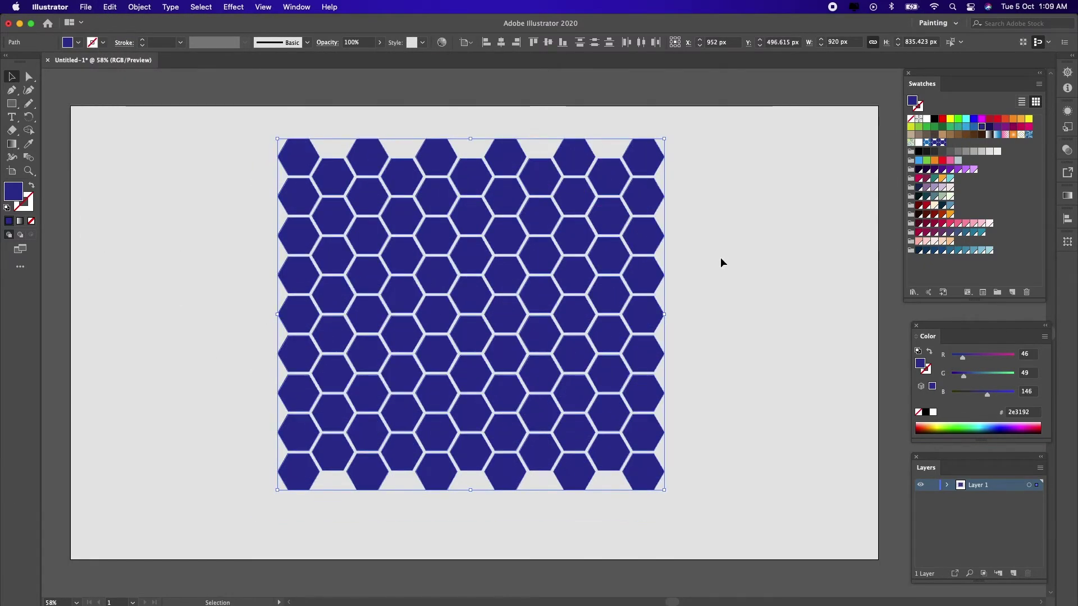
{"action": "left_click", "coordinate": [725, 258]}
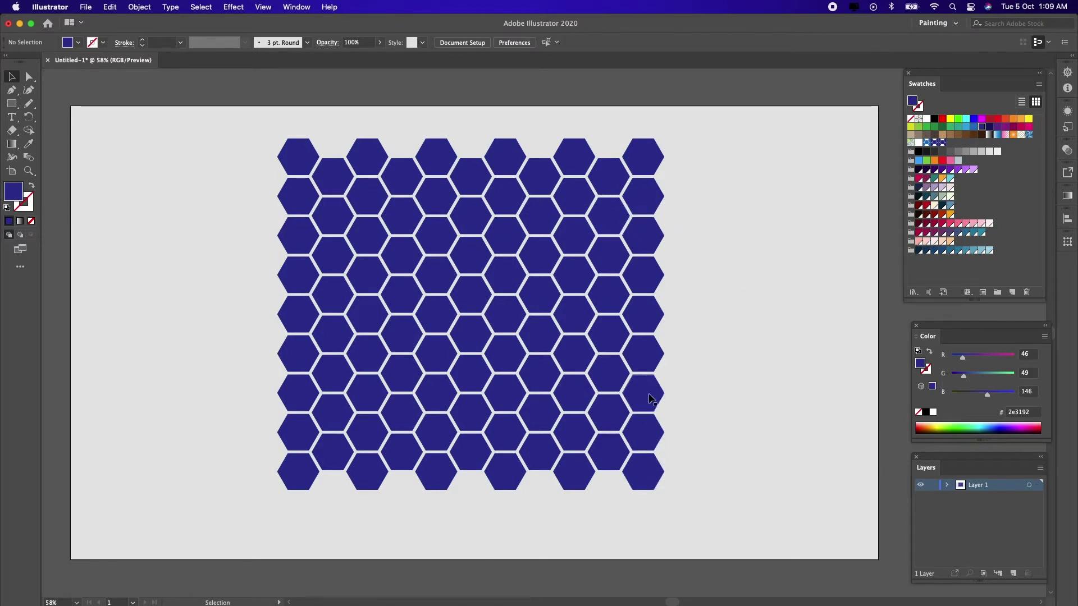
Step: Delete the top five hexagons of the rightmost column and the top four of each of the two columns beside it
{"action": "left_click_drag", "start_coordinate": [668, 317], "coordinate": [644, 156]}
{"action": "key", "text": "Delete"}
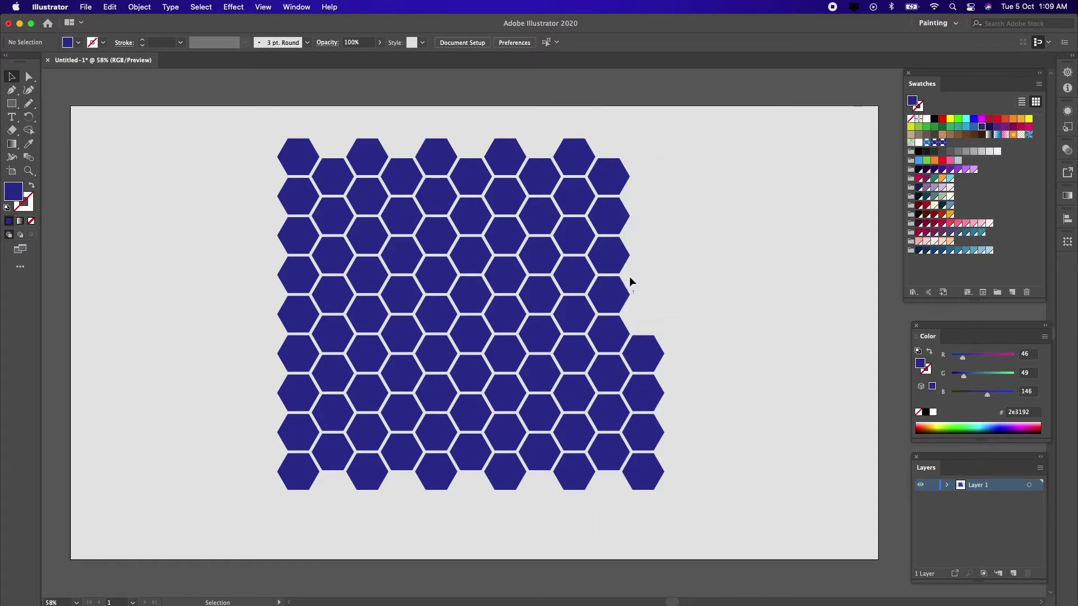
{"action": "left_click_drag", "start_coordinate": [616, 196], "coordinate": [610, 177]}
{"action": "key", "text": "Delete"}
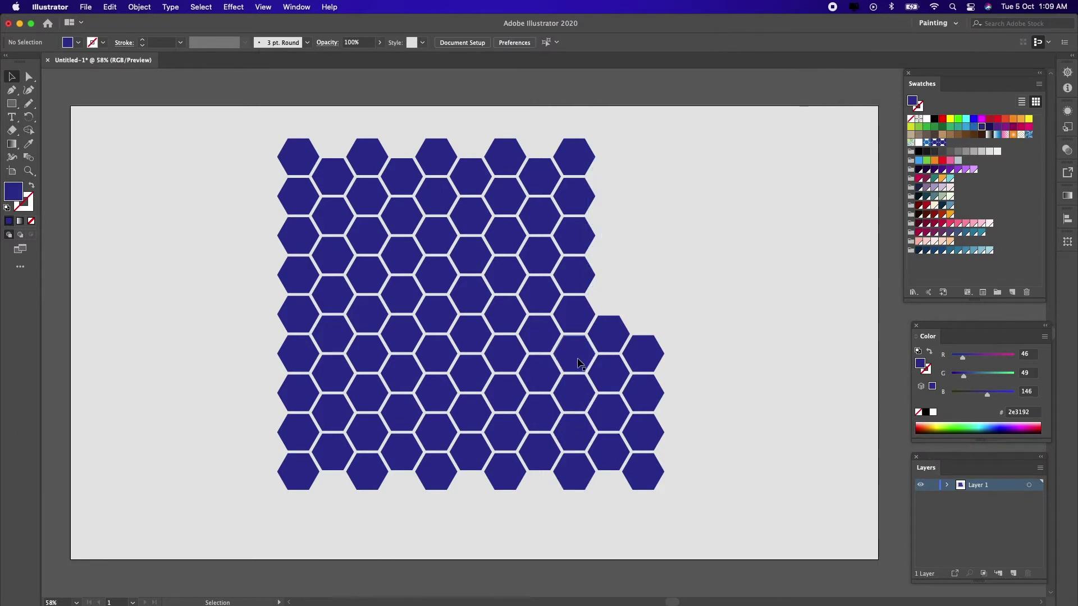
{"action": "left_click_drag", "start_coordinate": [599, 270], "coordinate": [577, 140]}
{"action": "key", "text": "Delete"}
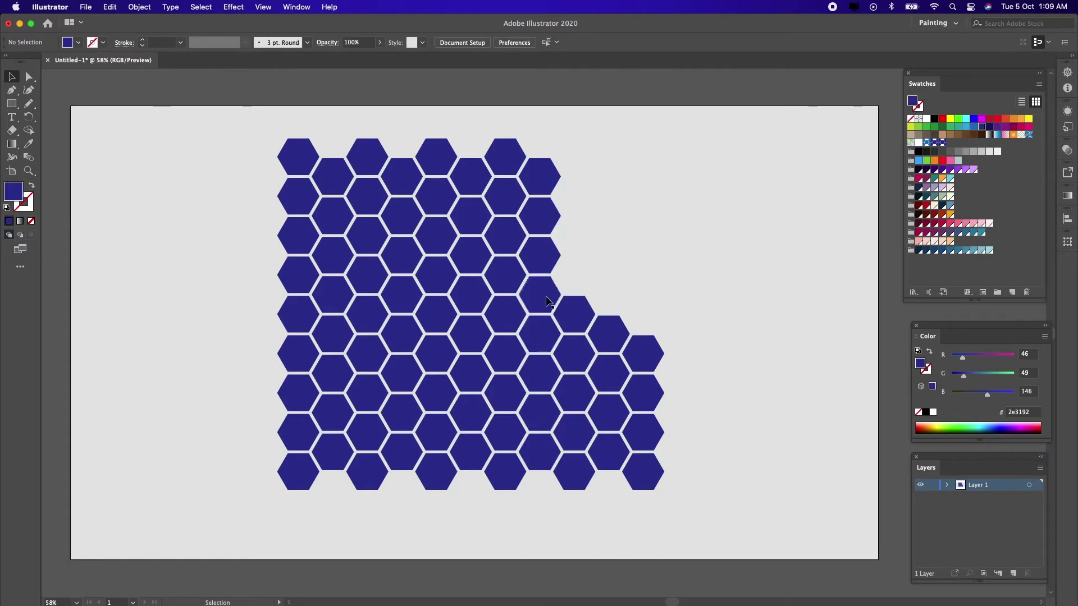
Step: Counting from the right, delete the top three hexagons of column four, the top four of column five, and all six leftmost columns
{"action": "left_click_drag", "start_coordinate": [551, 209], "coordinate": [543, 170]}
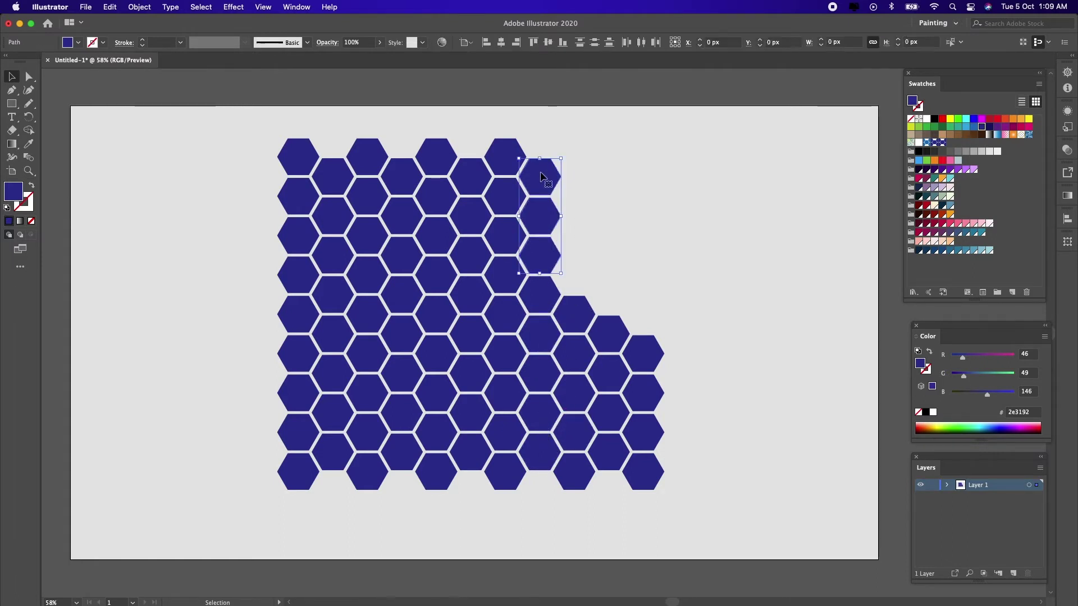
{"action": "key", "text": "Delete"}
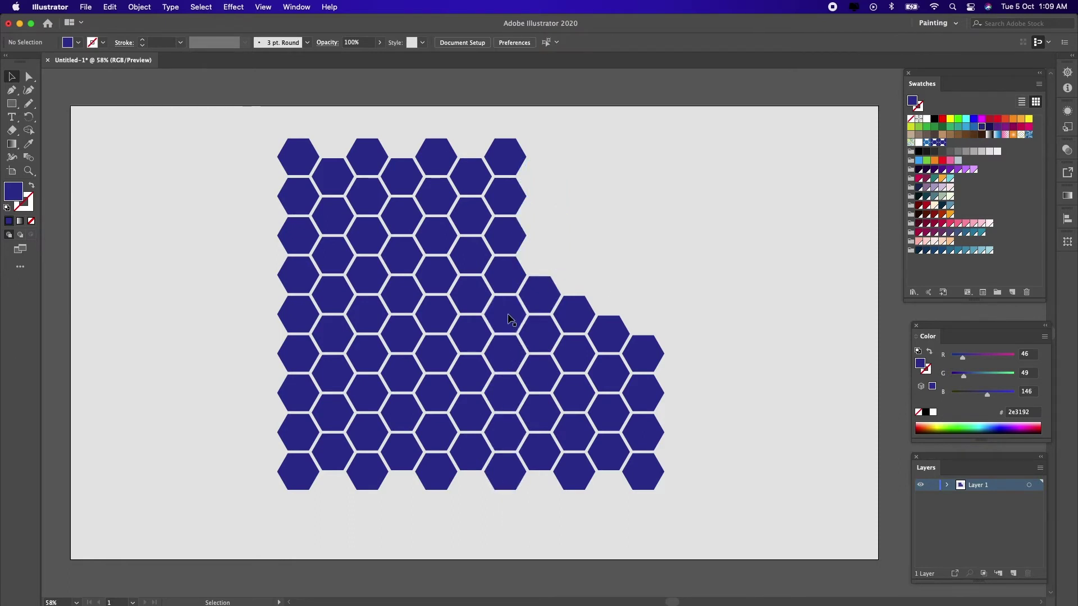
{"action": "left_click_drag", "start_coordinate": [529, 263], "coordinate": [500, 151]}
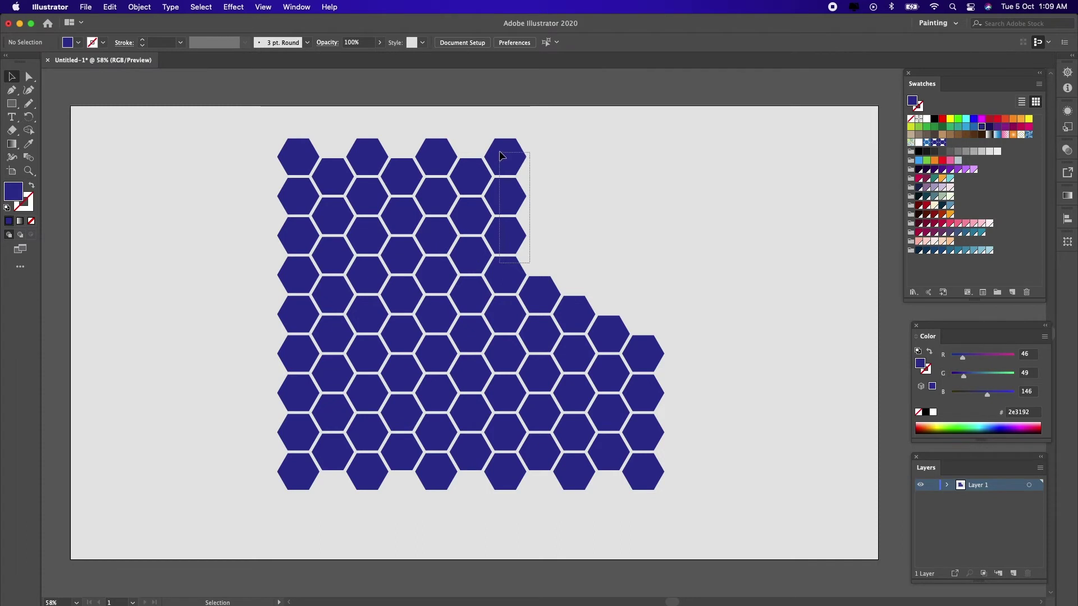
{"action": "key", "text": "Delete"}
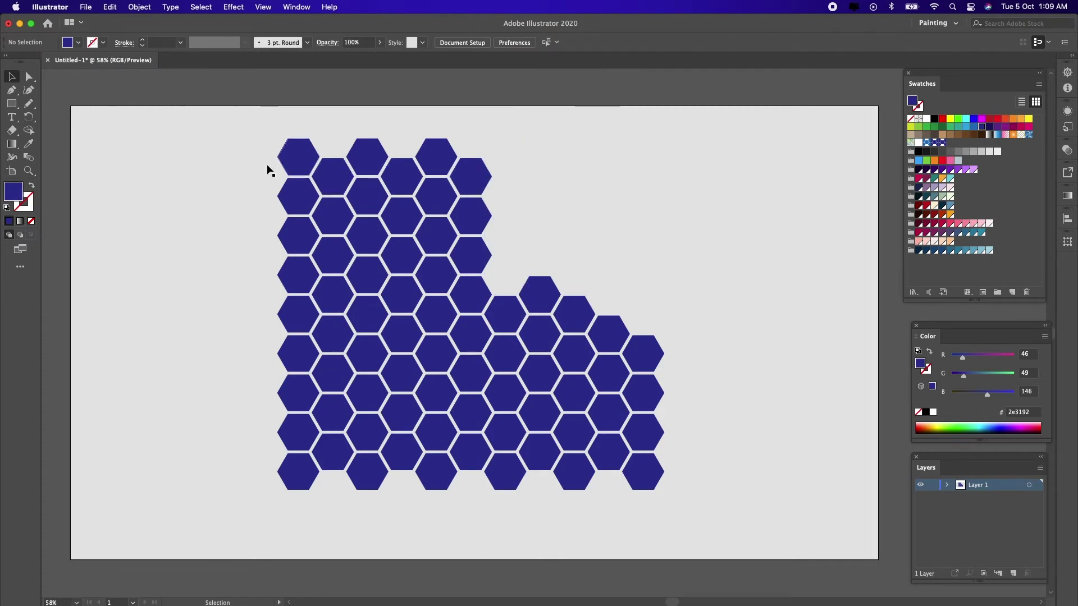
{"action": "left_click_drag", "start_coordinate": [235, 132], "coordinate": [483, 513]}
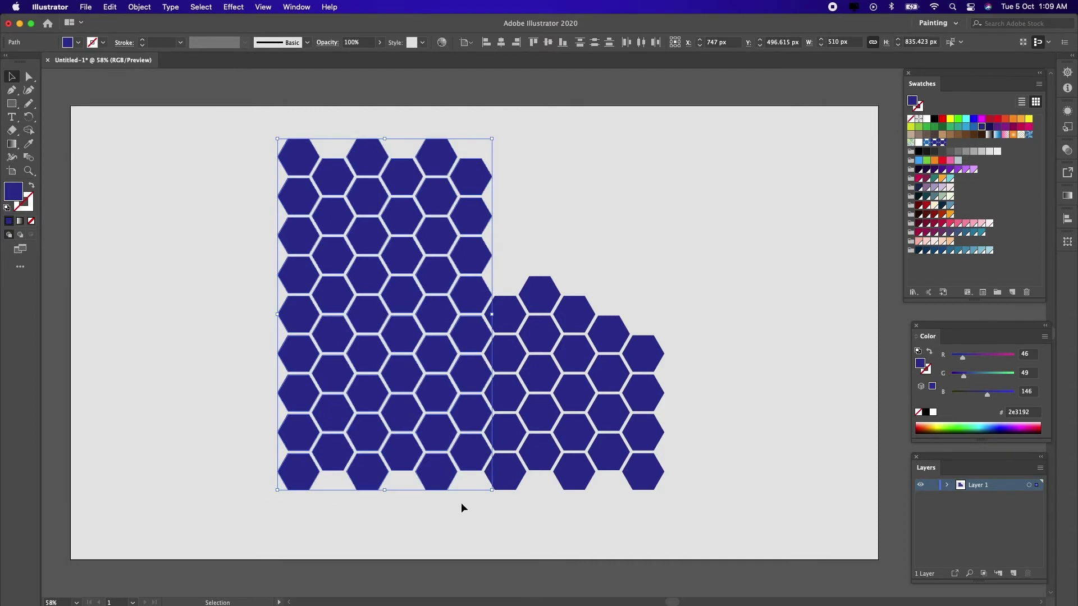
{"action": "key", "text": "Delete"}
Step: Move the remaining hexagon cluster to about X 936 px, Y 449 px and group it
{"action": "left_click_drag", "start_coordinate": [417, 240], "coordinate": [631, 416]}
{"action": "left_click_drag", "start_coordinate": [649, 478], "coordinate": [528, 370]}
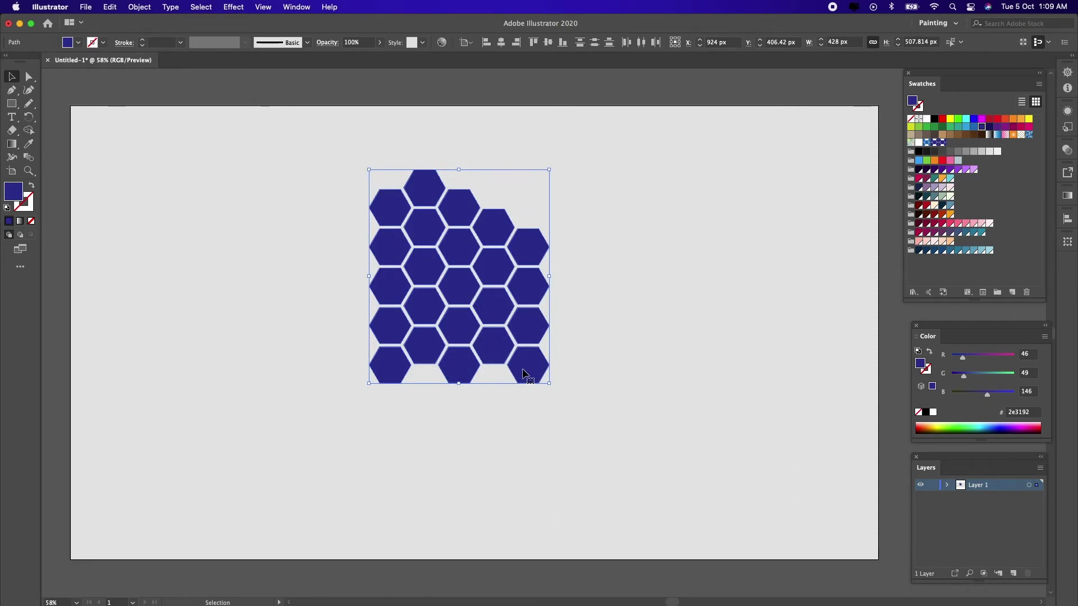
{"action": "left_click_drag", "start_coordinate": [524, 374], "coordinate": [532, 386]}
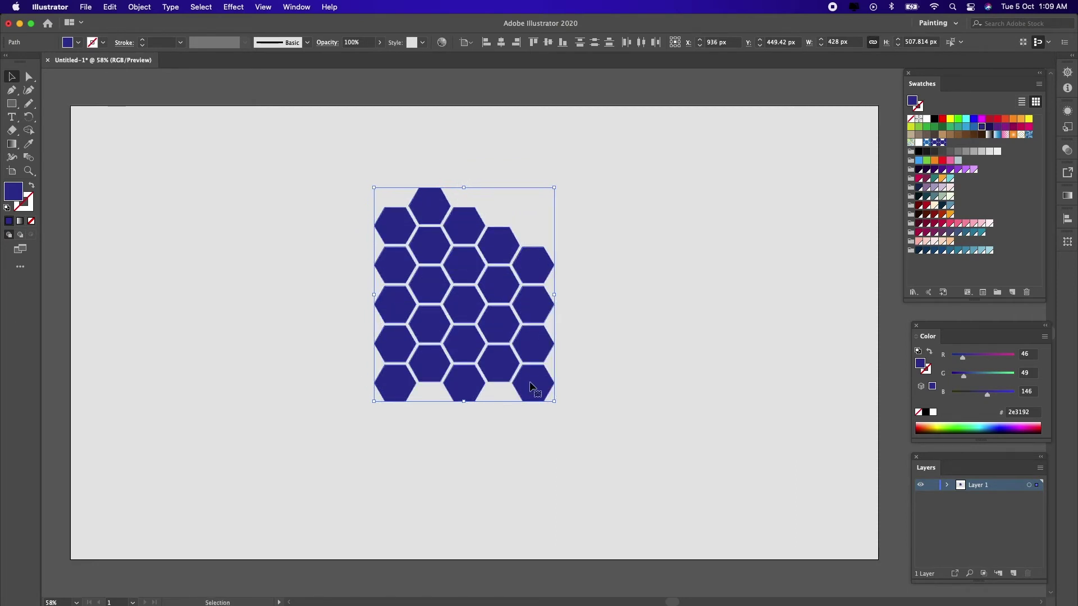
{"action": "right_click", "coordinate": [530, 383]}
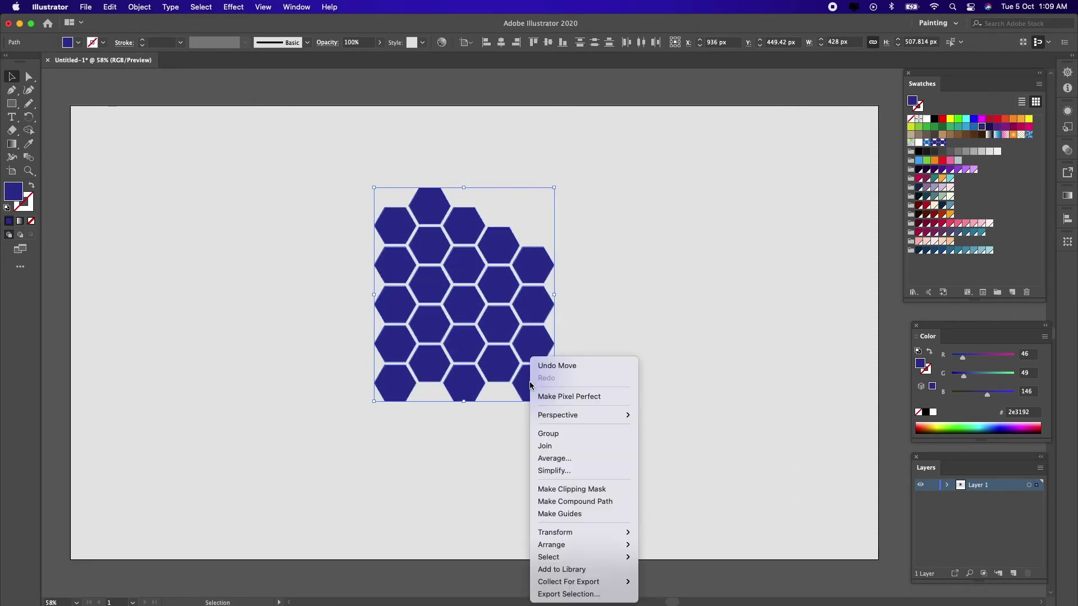
{"action": "left_click", "coordinate": [569, 434]}
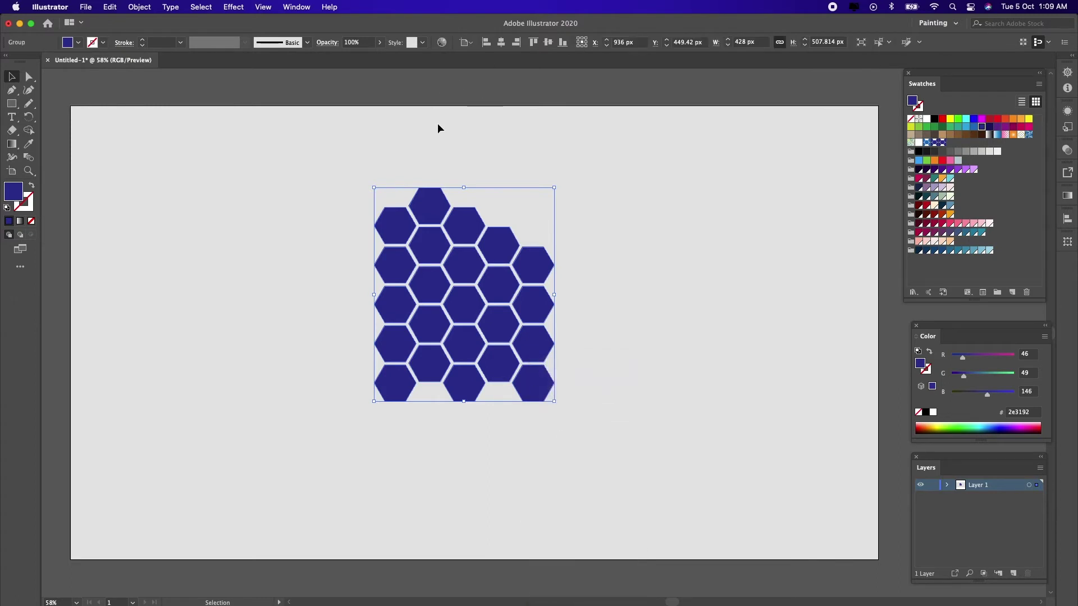
Step: Start a 3D Rotate effect on the hexagon group with rotations of 30° around X, 10° around Y and 15° around Z, and preview it
{"action": "left_click", "coordinate": [234, 7]}
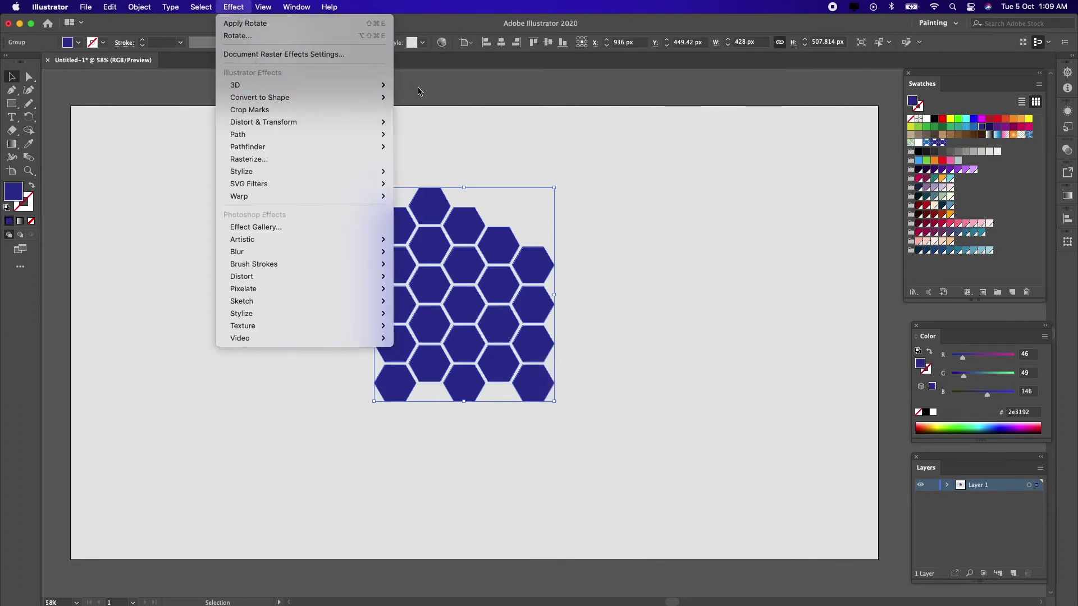
{"action": "mouse_move", "coordinate": [374, 90]}
{"action": "left_click", "coordinate": [415, 110]}
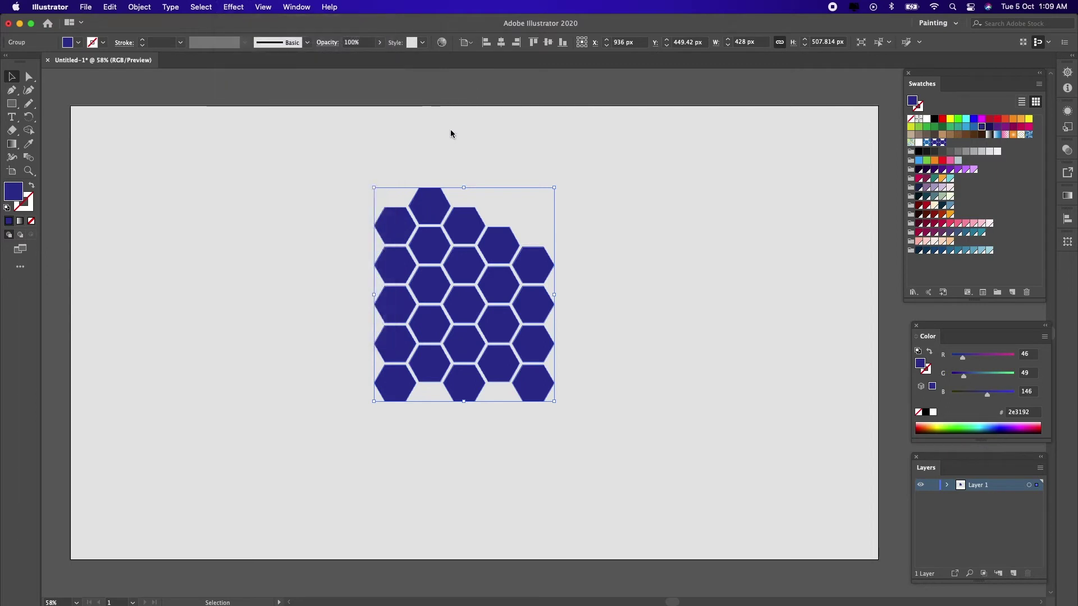
{"action": "left_click_drag", "start_coordinate": [318, 125], "coordinate": [813, 143]}
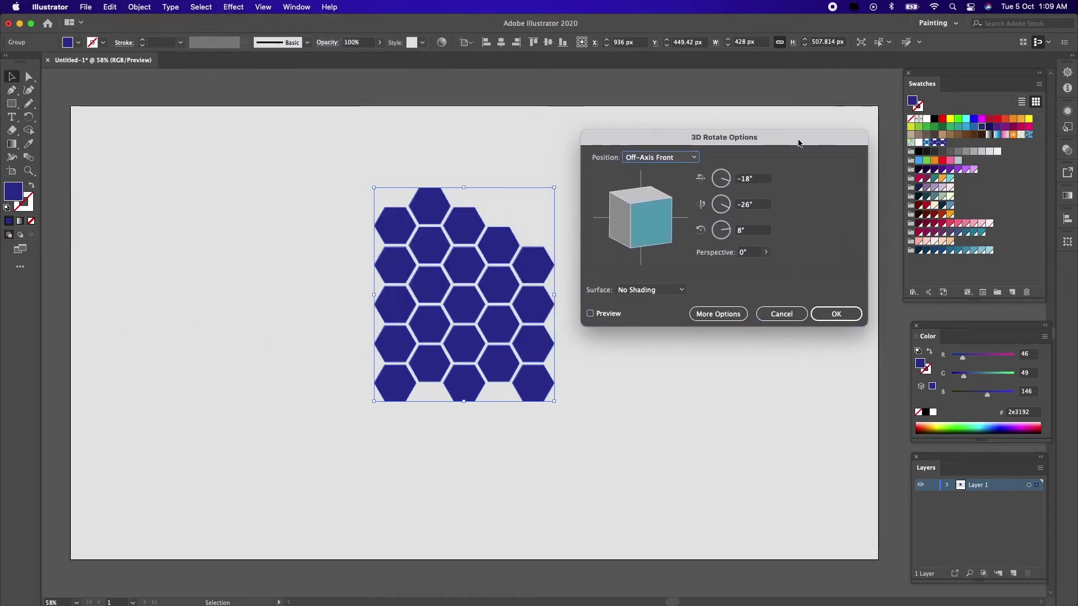
{"action": "left_click_drag", "start_coordinate": [697, 137], "coordinate": [726, 142]}
{"action": "left_click", "coordinate": [755, 183]}
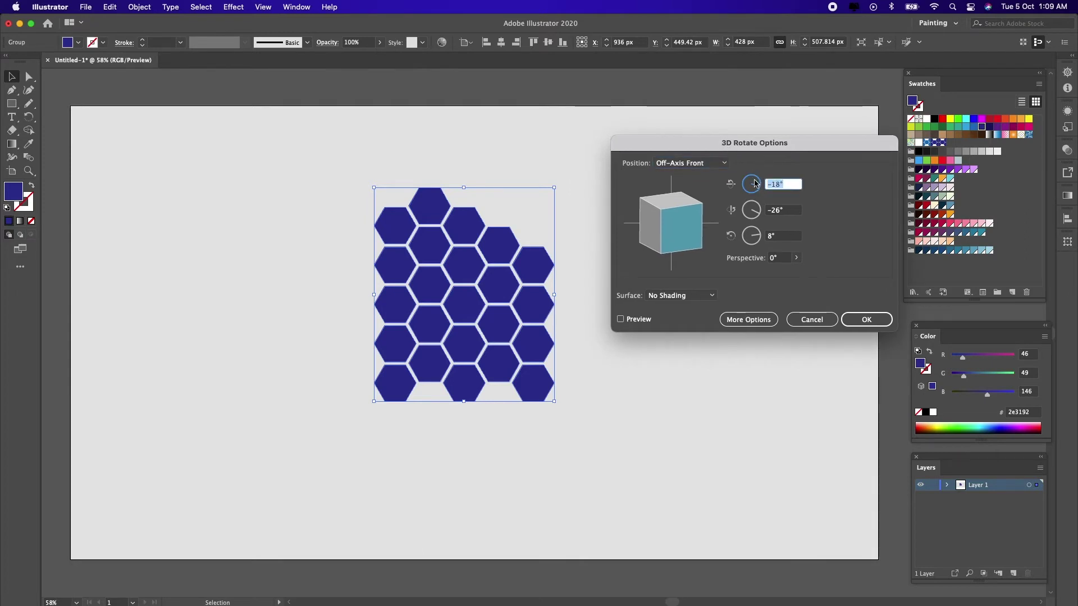
{"action": "type", "text": "30"}
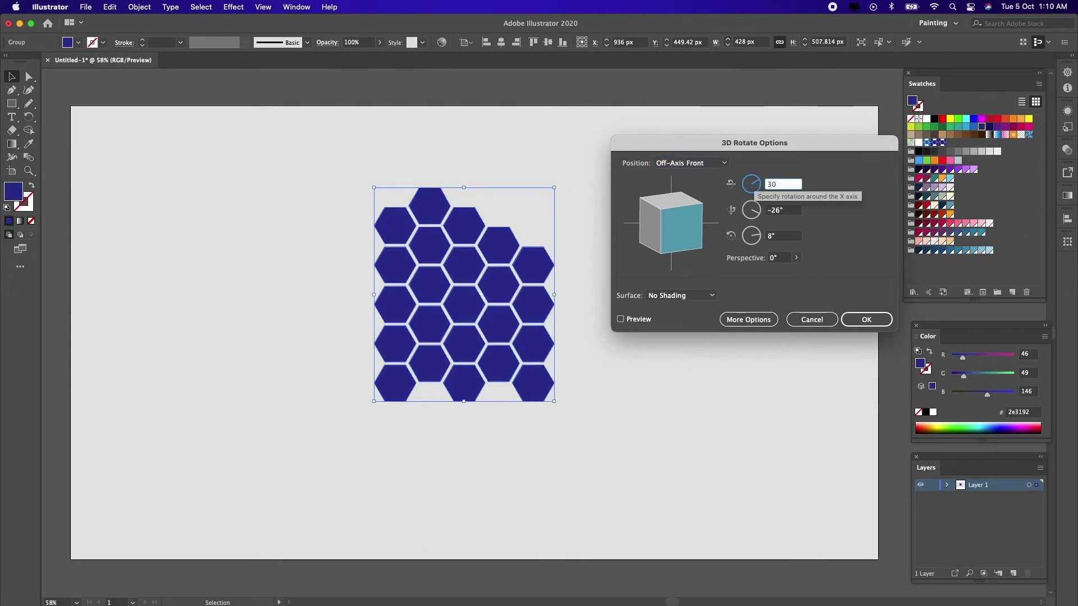
{"action": "key", "text": "Tab"}
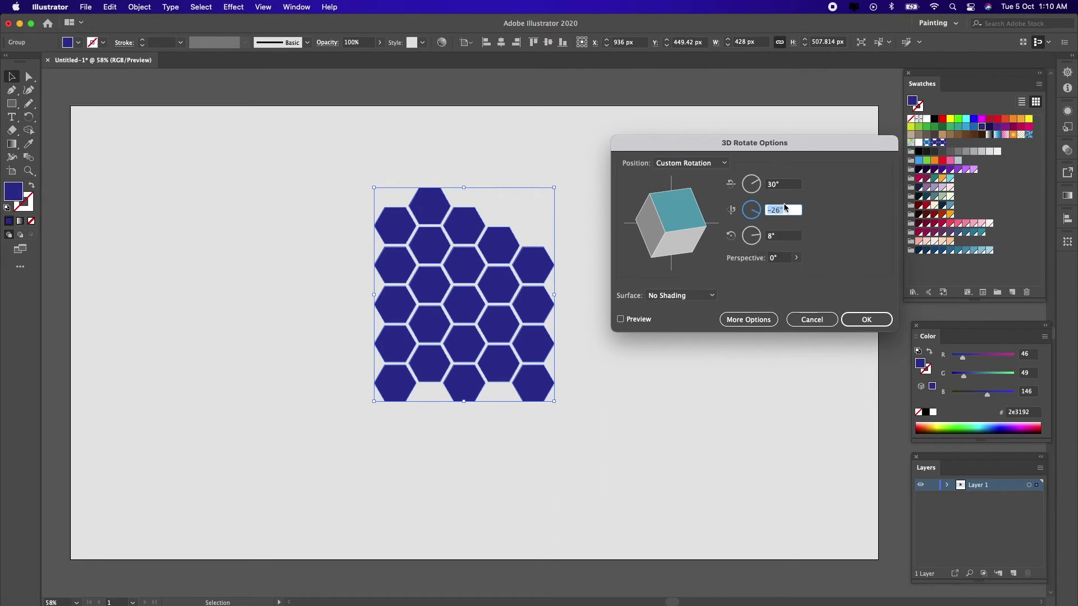
{"action": "type", "text": "10"}
{"action": "key", "text": "Tab"}
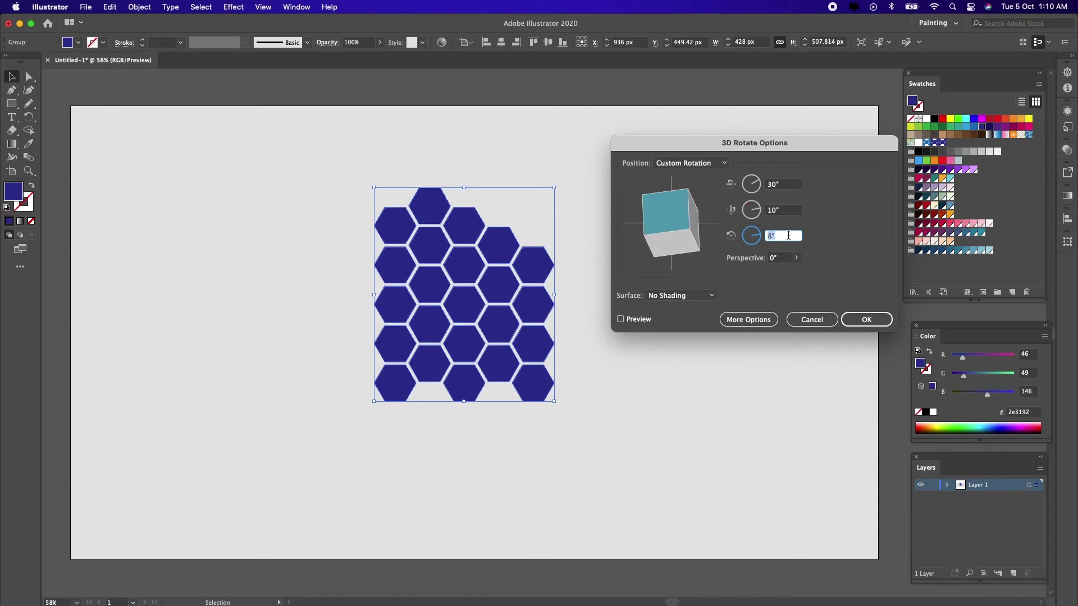
{"action": "type", "text": "15"}
{"action": "key", "text": "Tab"}
{"action": "left_click", "coordinate": [622, 319]}
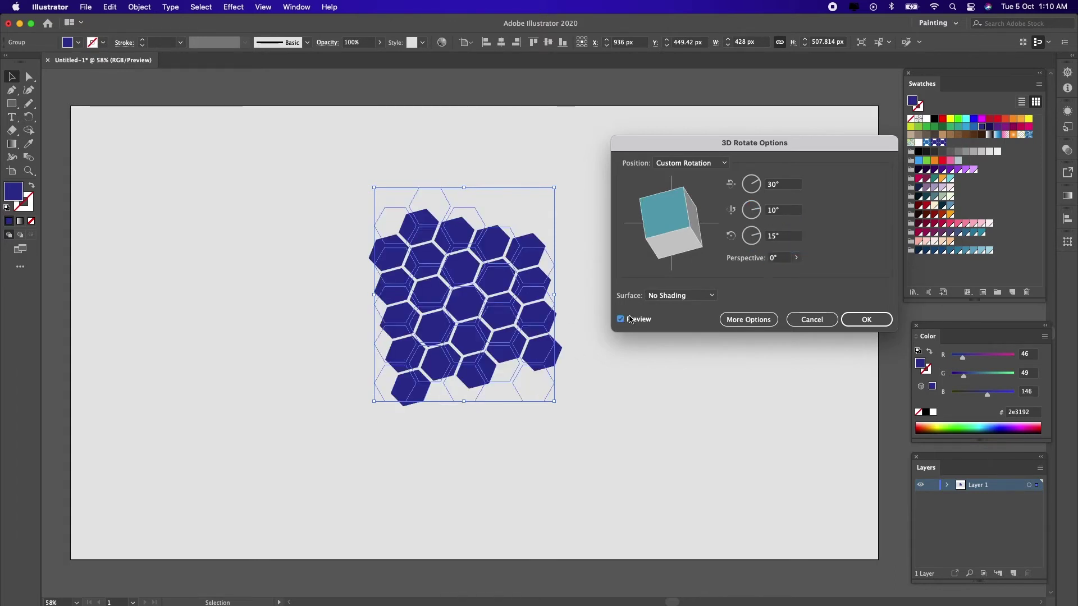
Step: Try a 140° perspective on the 3D Rotate effect and reduce it to 90°
{"action": "left_click", "coordinate": [776, 258]}
{"action": "type", "text": "14"}
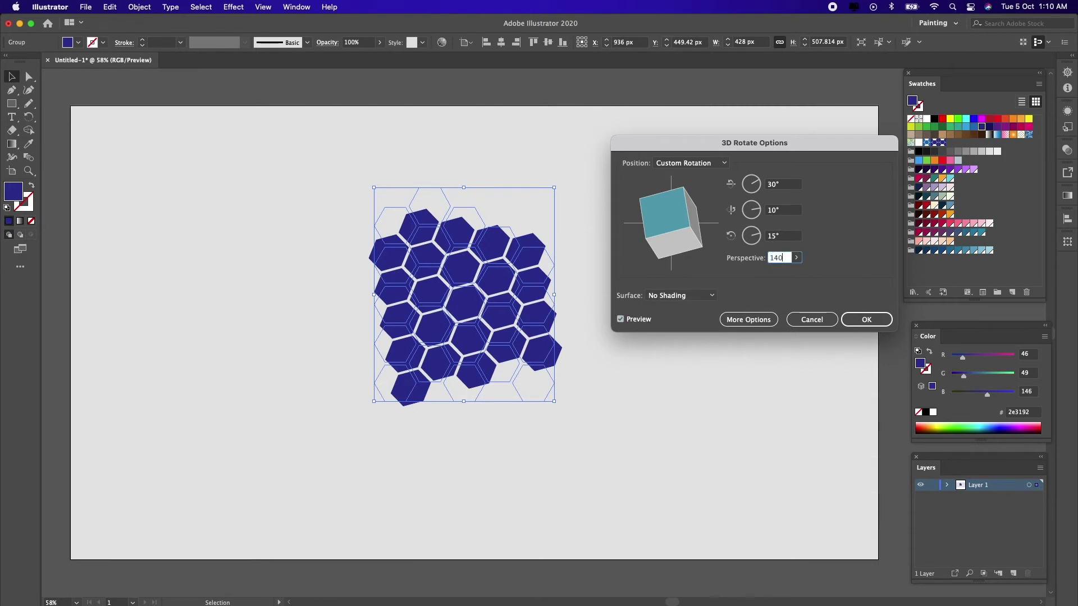
{"action": "key", "text": "Tab"}
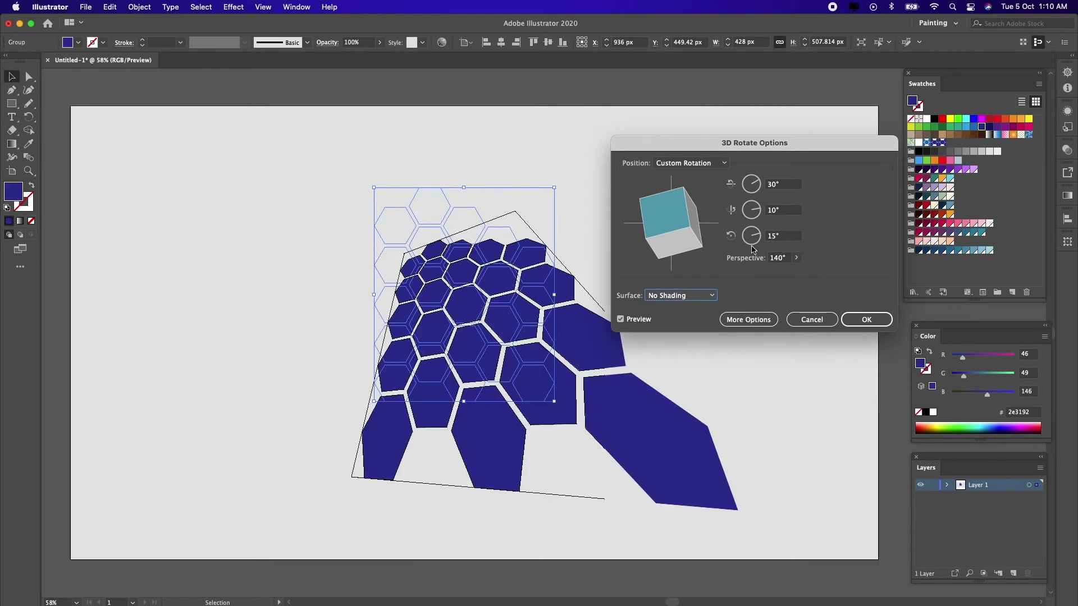
{"action": "left_click", "coordinate": [793, 259]}
{"action": "key", "text": "shift+Down"}
{"action": "key", "text": "shift+Down"}
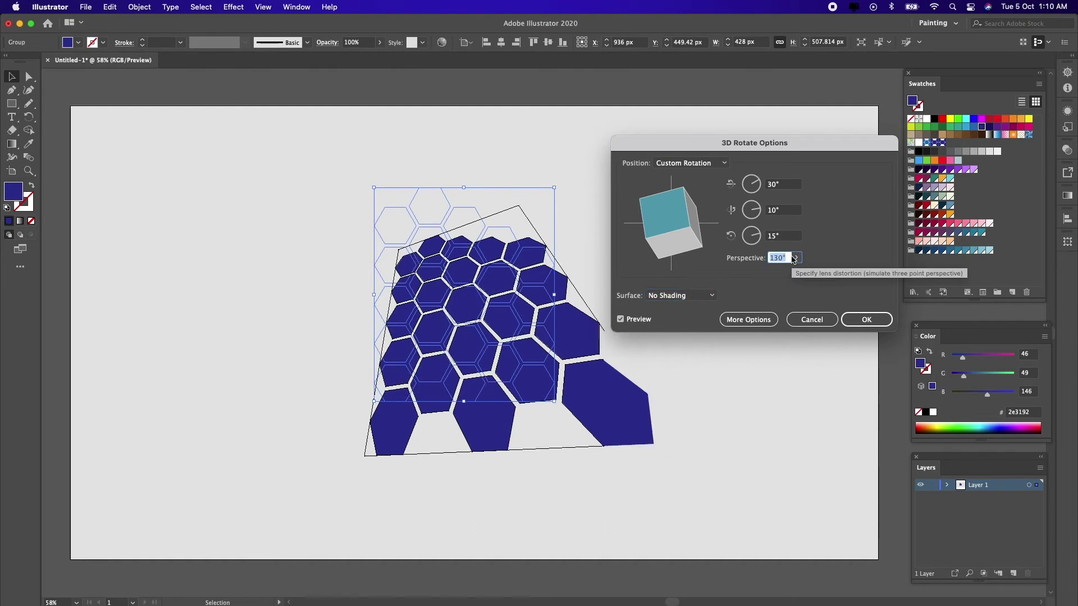
{"action": "key", "text": "shift+Down"}
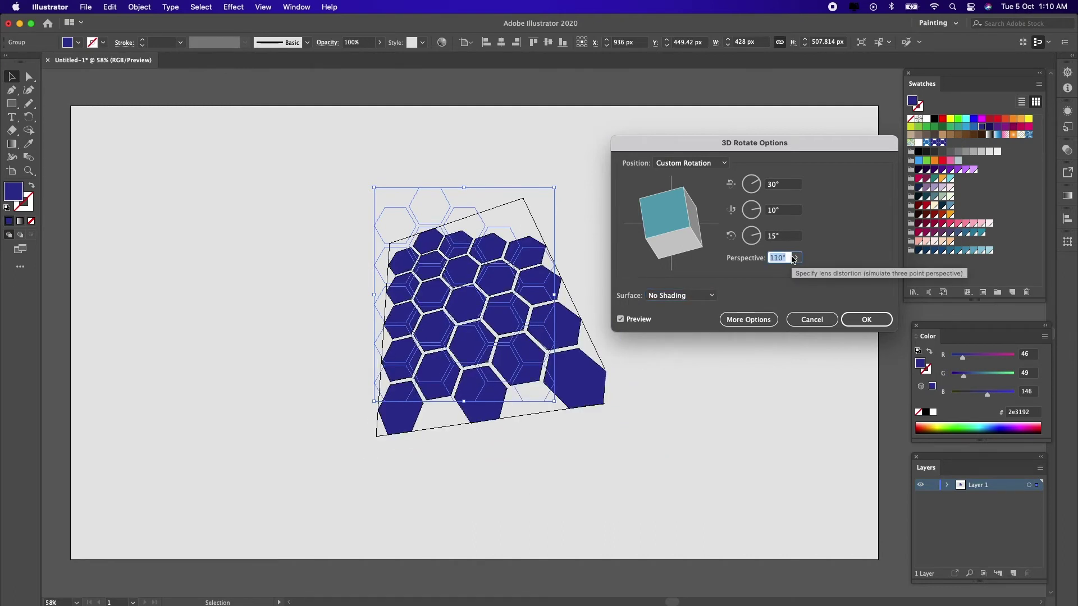
{"action": "key", "text": "shift+Down"}
{"action": "key", "text": "shift+Down"}
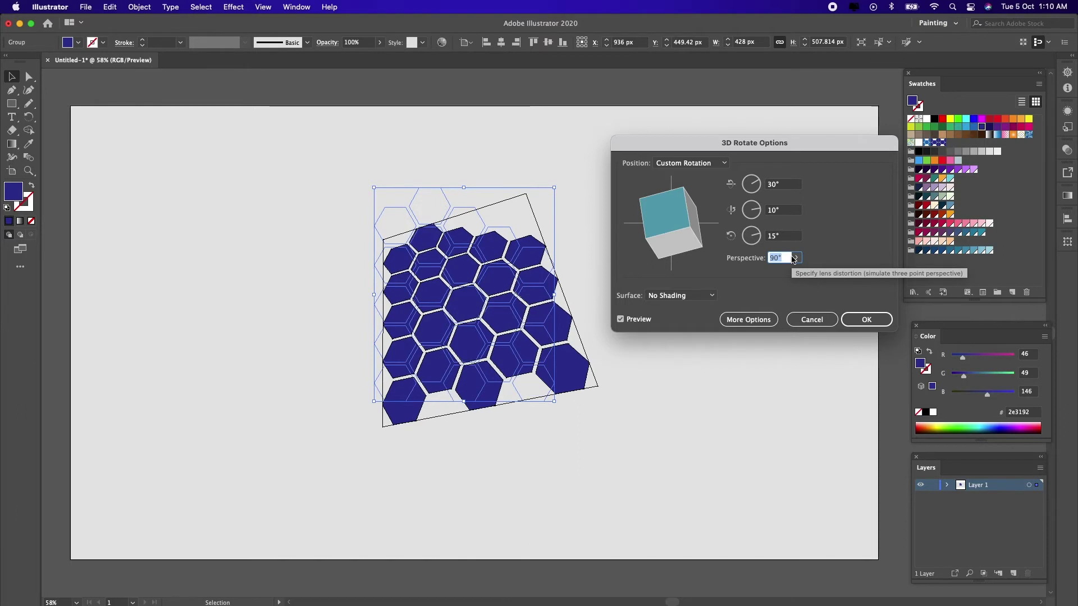
Step: Set the effect's Y-axis rotation to 23° and its perspective to 110°
{"action": "left_click", "coordinate": [789, 211]}
{"action": "key", "text": "shift+Up"}
{"action": "key", "text": "shift+Up"}
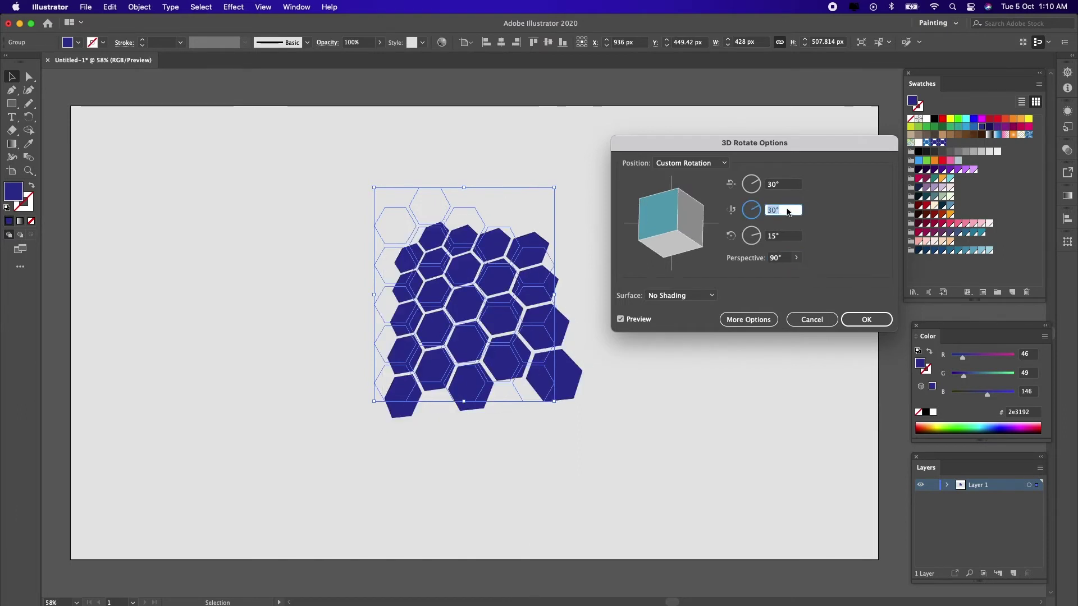
{"action": "key", "text": "shift+Down"}
{"action": "key", "text": "Up"}
{"action": "key", "text": "Up"}
{"action": "key", "text": "Up"}
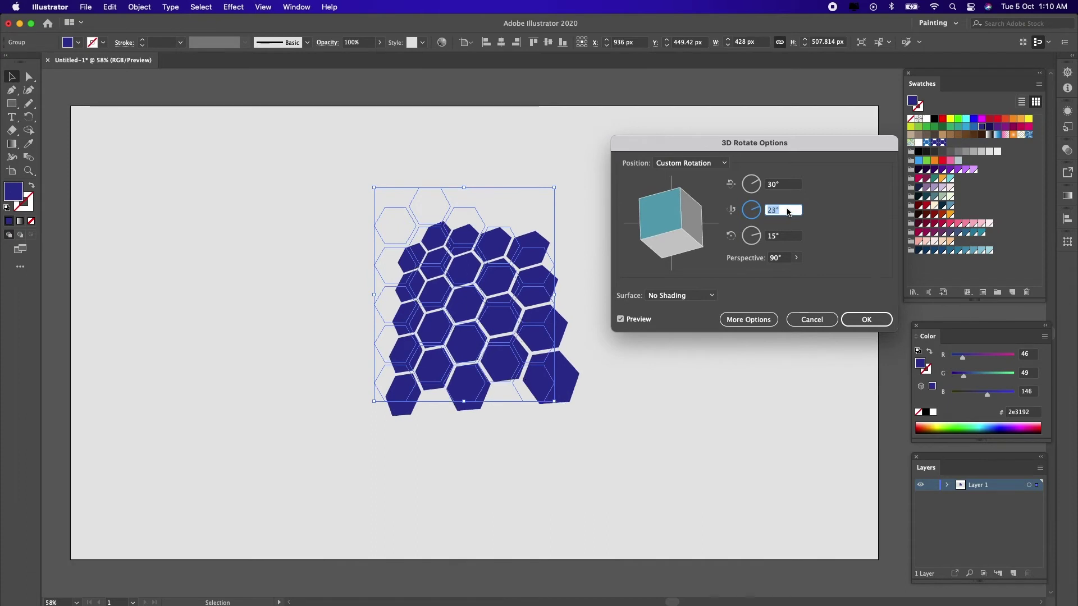
{"action": "left_click", "coordinate": [778, 258]}
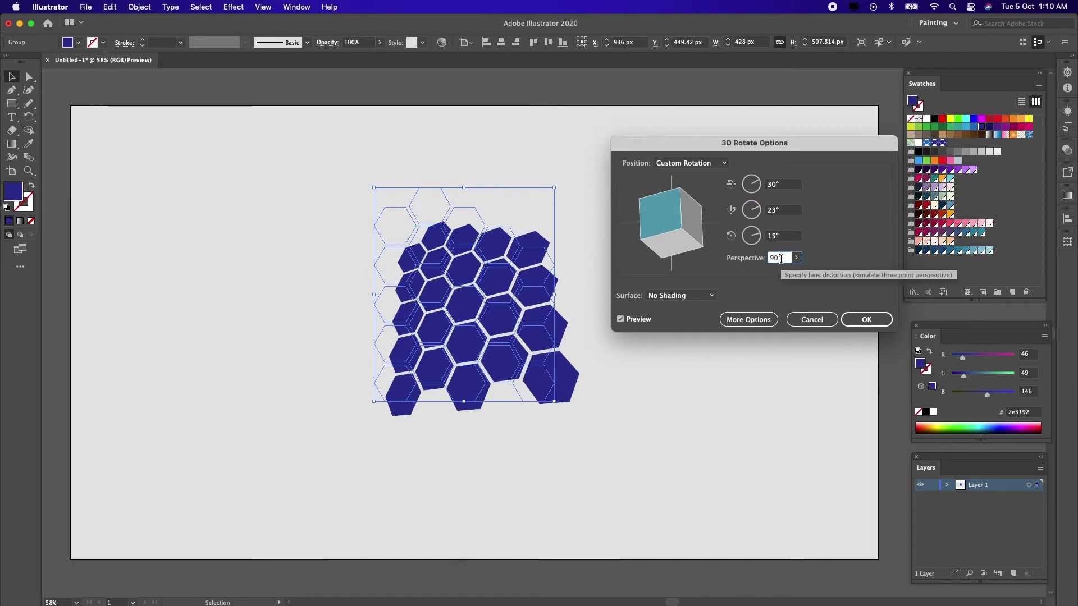
{"action": "key", "text": "shift+Up"}
{"action": "key", "text": "shift+Up"}
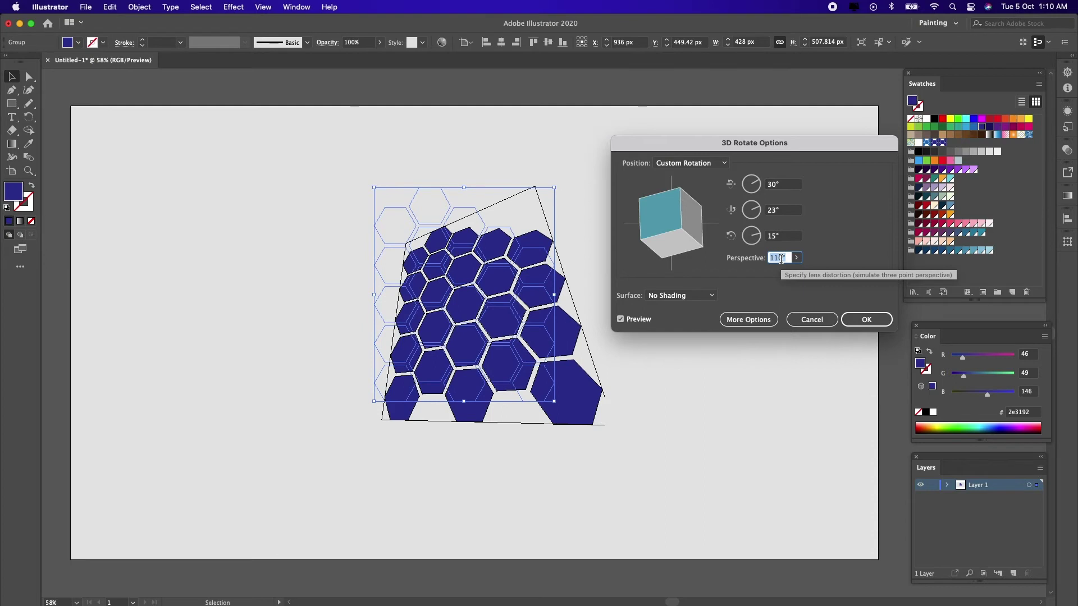
Step: Set the effect's Z-axis rotation to 16° after trying nearby angles
{"action": "left_click", "coordinate": [786, 237]}
{"action": "key", "text": "Up"}
{"action": "key", "text": "Up"}
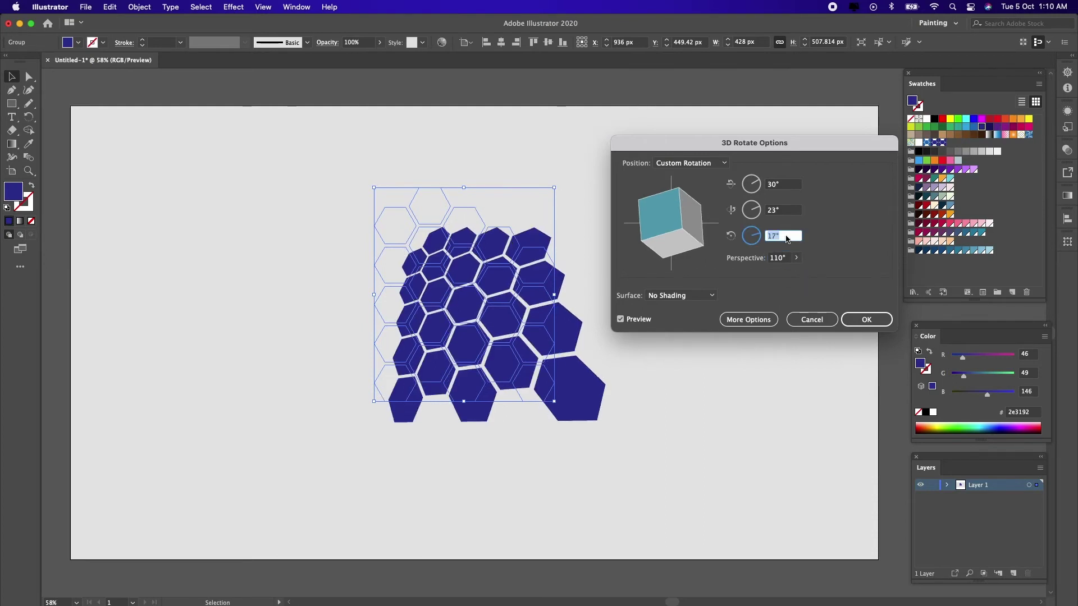
{"action": "key", "text": "Down"}
{"action": "key", "text": "Down"}
{"action": "key", "text": "Down"}
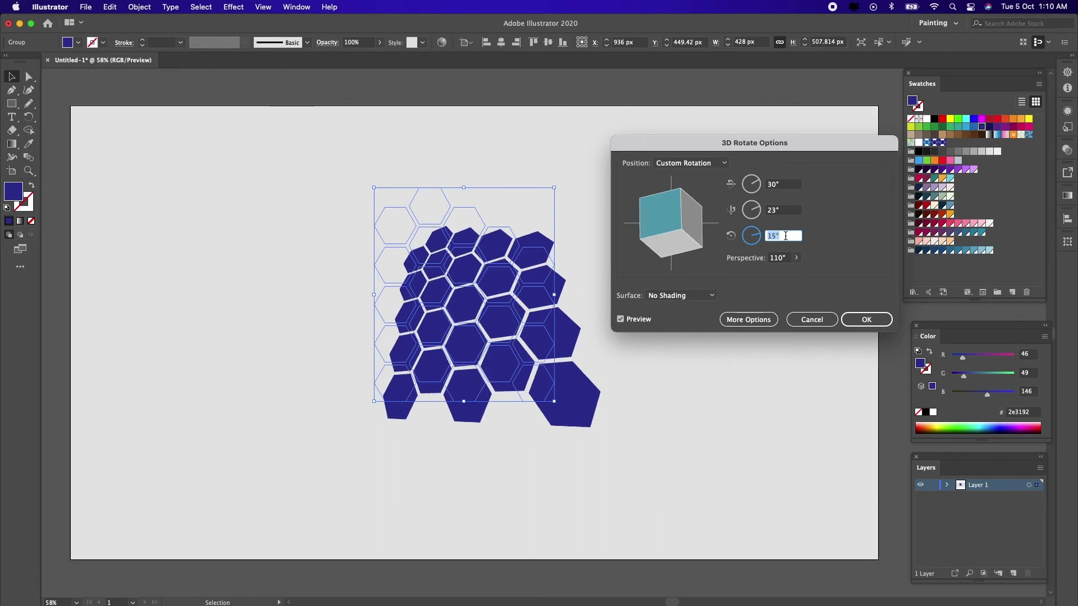
{"action": "key", "text": "Up"}
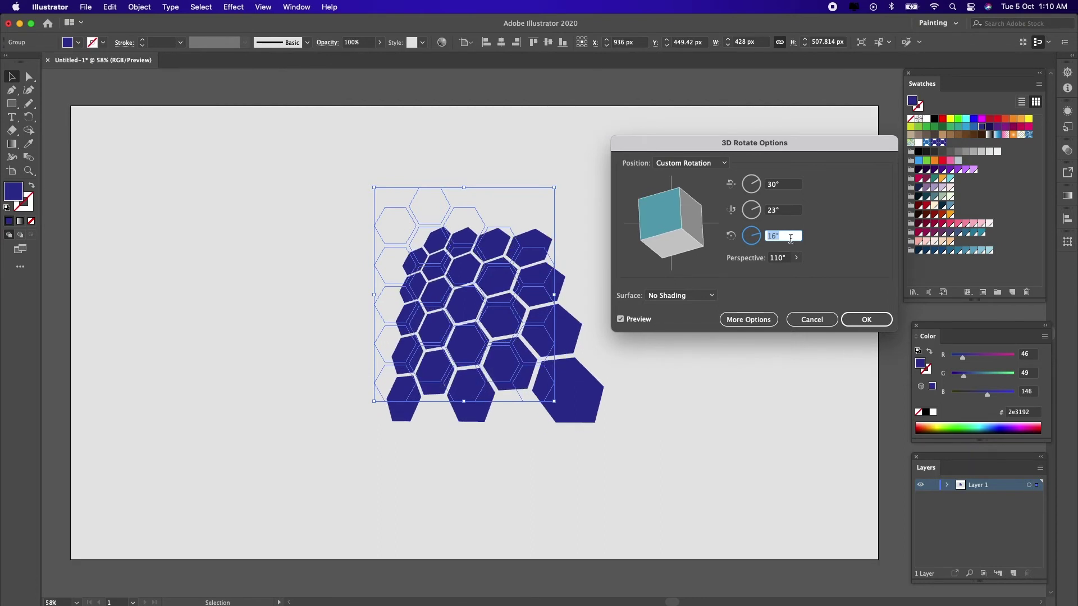
Step: Set the effect's X-axis rotation to 40°
{"action": "left_click", "coordinate": [790, 184]}
{"action": "key", "text": "Up"}
{"action": "key", "text": "Up"}
{"action": "key", "text": "Up"}
{"action": "key", "text": "Up"}
{"action": "key", "text": "Up"}
{"action": "key", "text": "Up"}
{"action": "key", "text": "Up"}
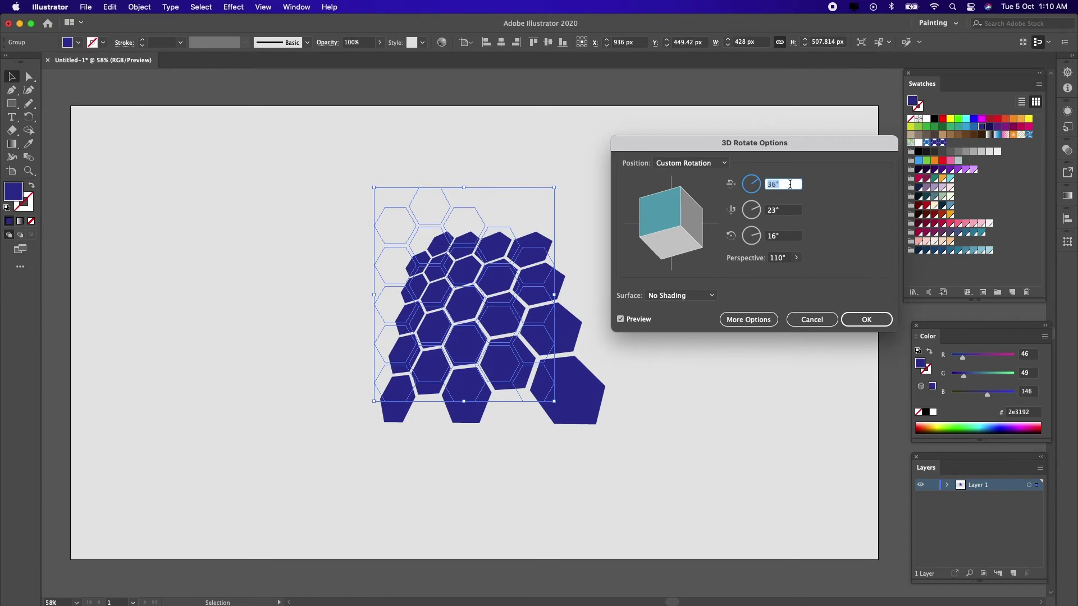
{"action": "key", "text": "Up"}
{"action": "key", "text": "Up"}
{"action": "key", "text": "Up"}
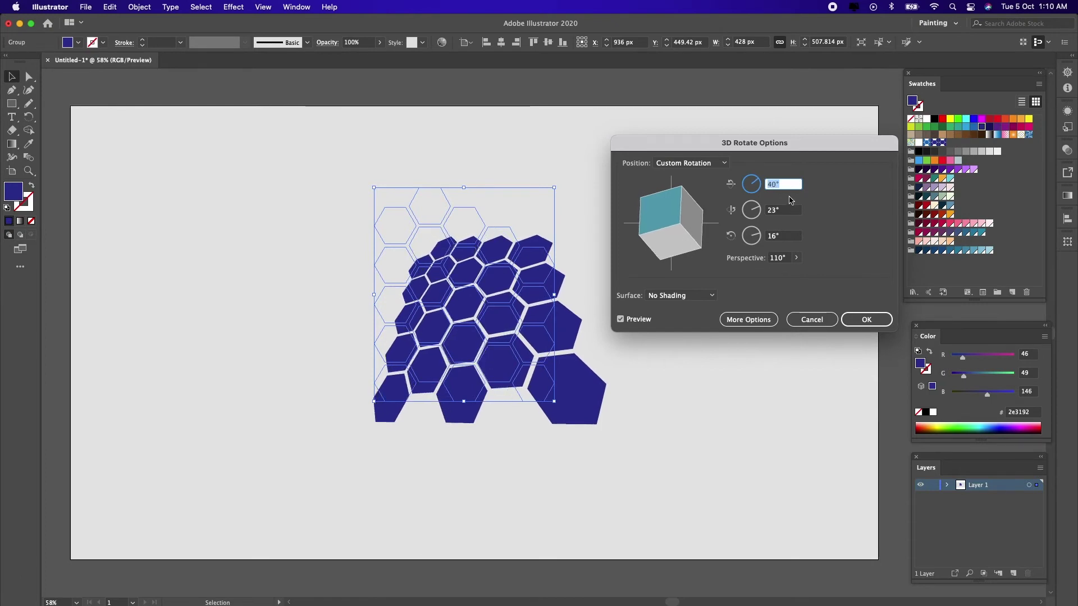
Step: Set the effect's Y-axis rotation to 20°
{"action": "left_click", "coordinate": [790, 209]}
{"action": "key", "text": "Up"}
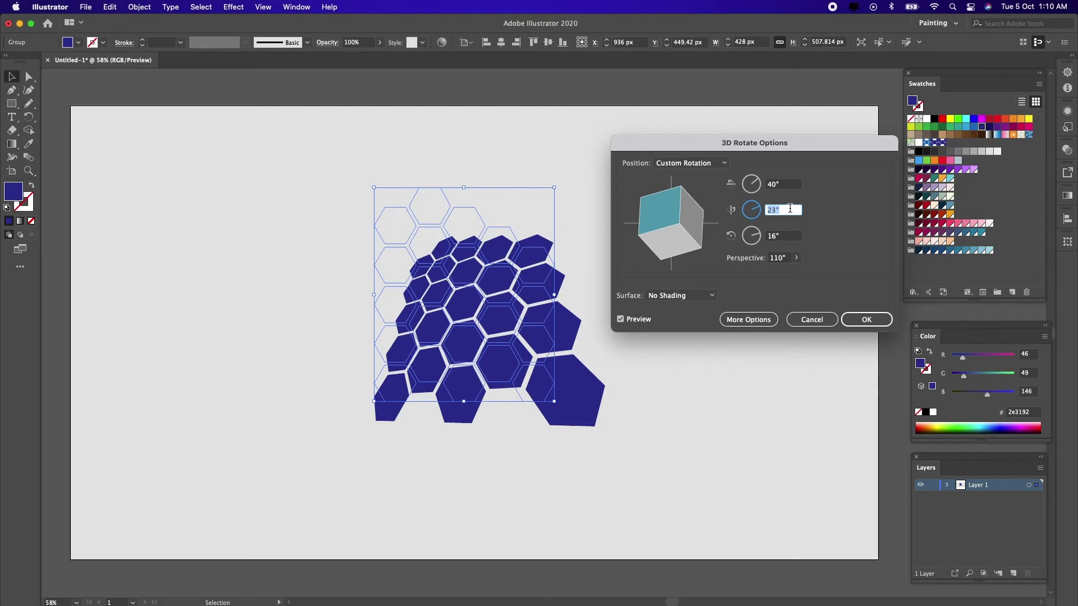
{"action": "key", "text": "Down"}
{"action": "key", "text": "Down"}
{"action": "key", "text": "Down"}
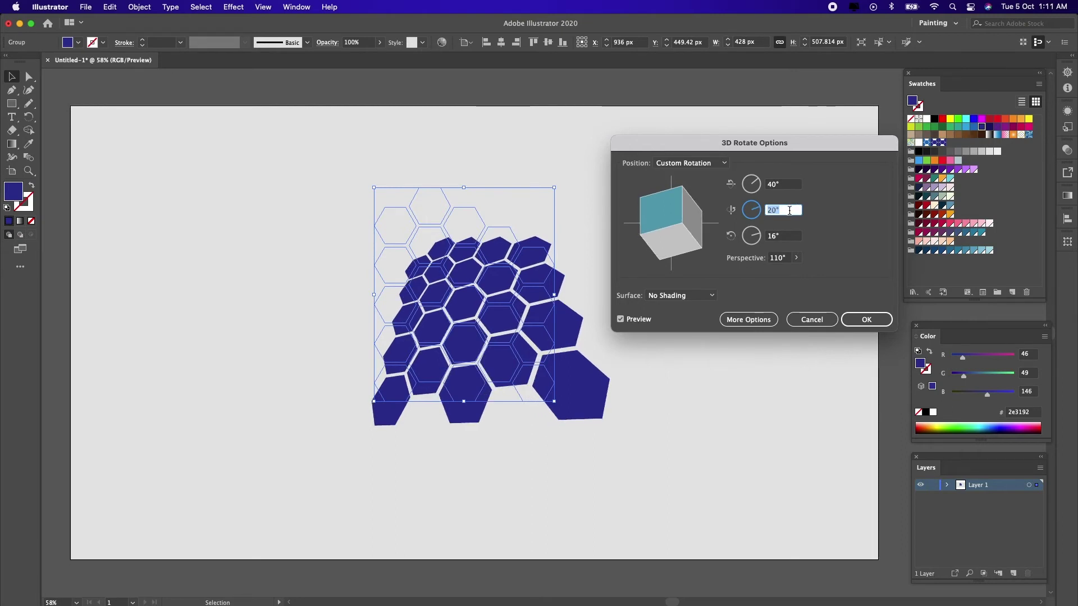
Step: Set the Z-axis rotation to 15° and the perspective to 113°, and apply the 3D Rotate effect
{"action": "left_click", "coordinate": [787, 234]}
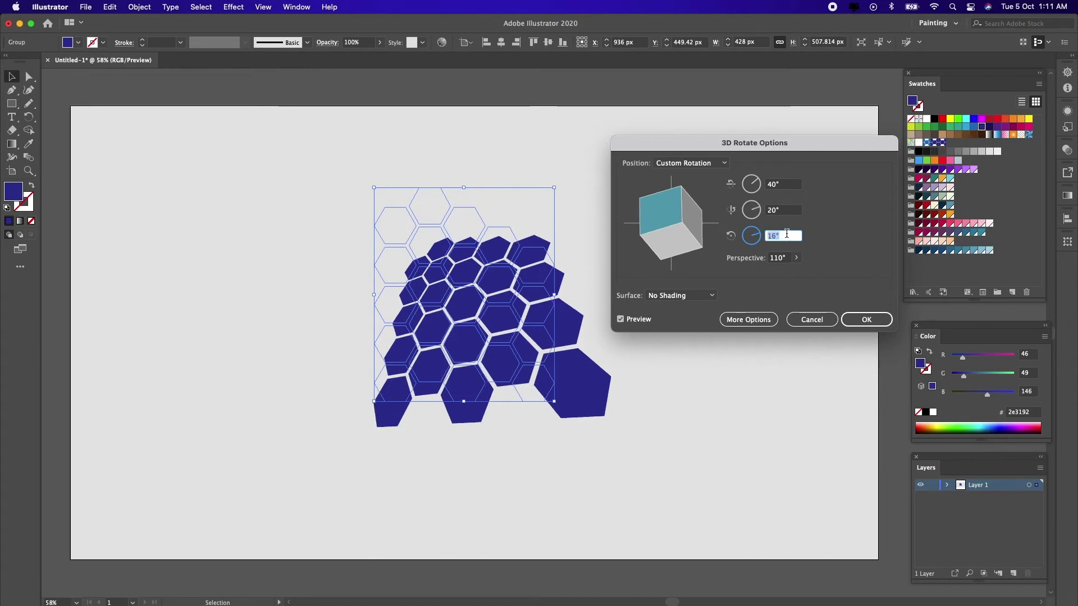
{"action": "key", "text": "Down"}
{"action": "left_click", "coordinate": [787, 258]}
{"action": "key", "text": "Up"}
{"action": "key", "text": "Up"}
{"action": "key", "text": "Up"}
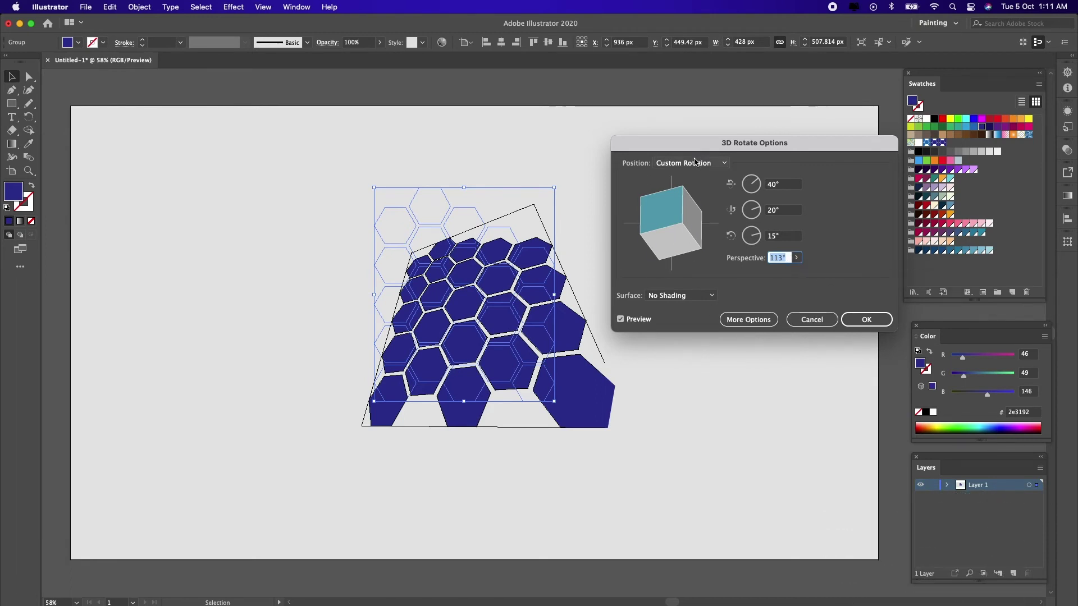
{"action": "left_click", "coordinate": [863, 319]}
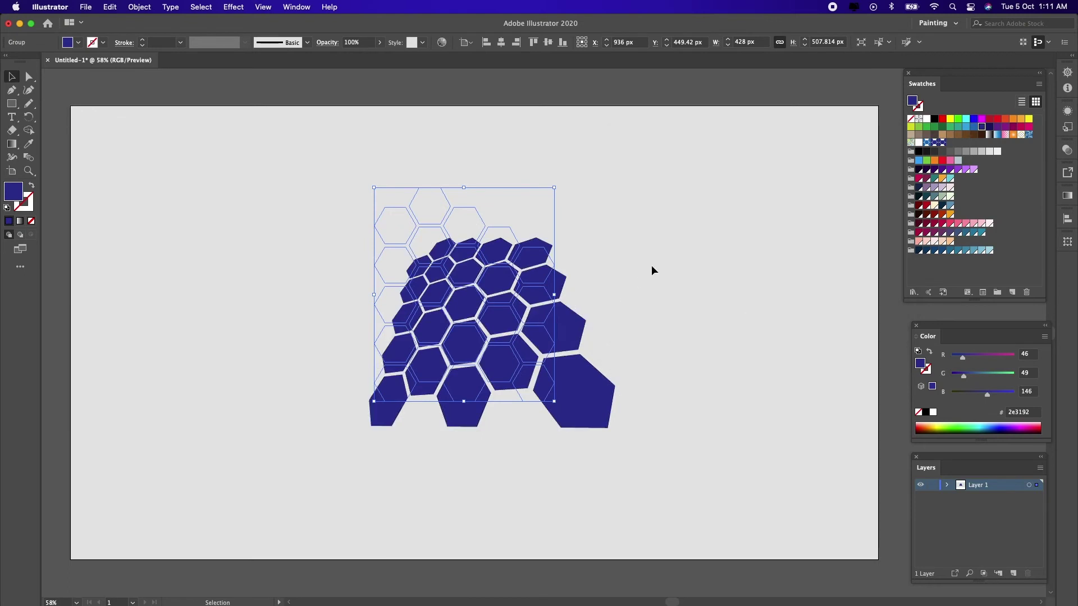
Step: Expand the appearance of the 3D-rotated hexagon group into editable shapes
{"action": "left_click", "coordinate": [655, 264]}
{"action": "left_click", "coordinate": [535, 282]}
{"action": "left_click", "coordinate": [139, 7]}
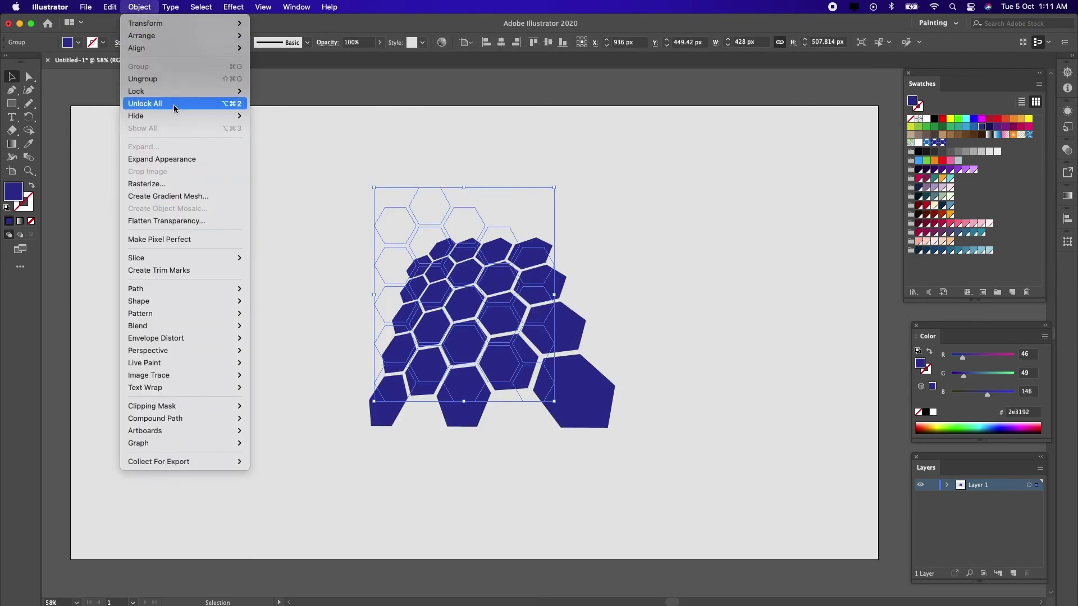
{"action": "left_click", "coordinate": [163, 159]}
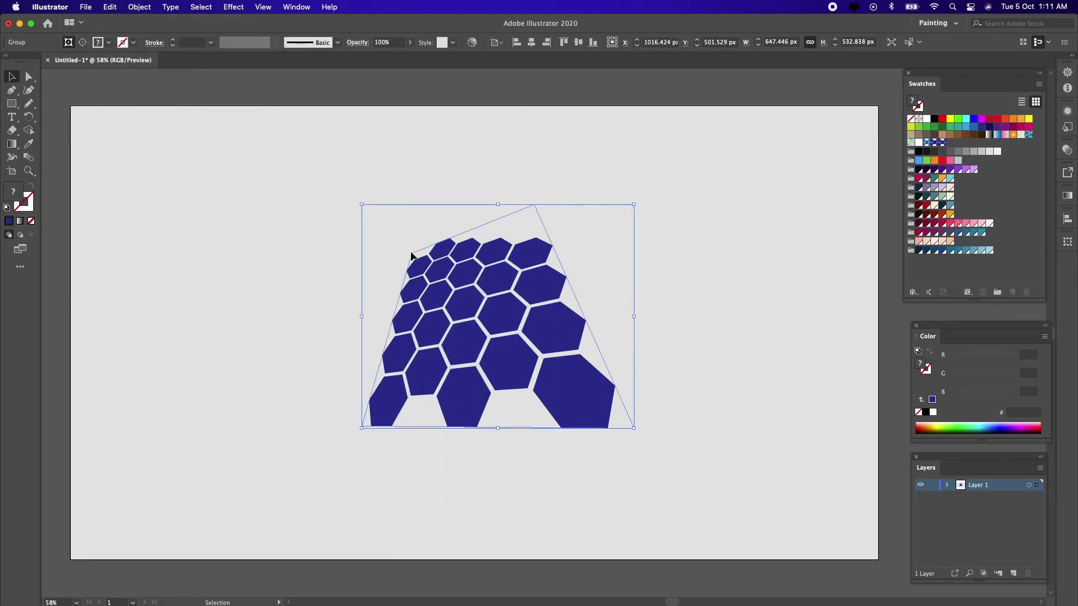
Step: Ungroup the expanded hexagon artwork and release its clipping mask
{"action": "right_click", "coordinate": [484, 253]}
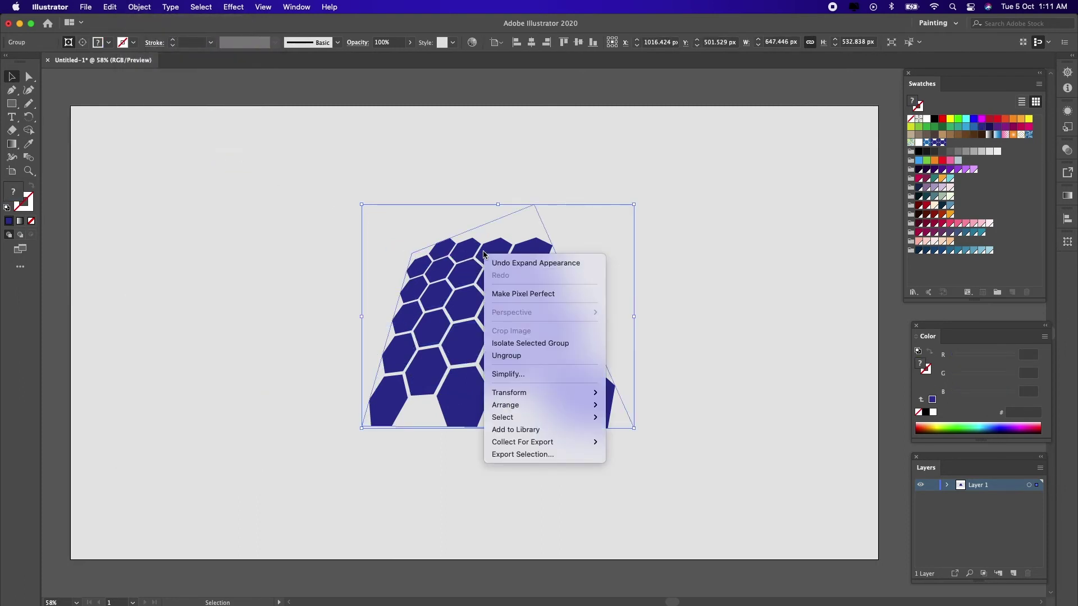
{"action": "left_click", "coordinate": [534, 355]}
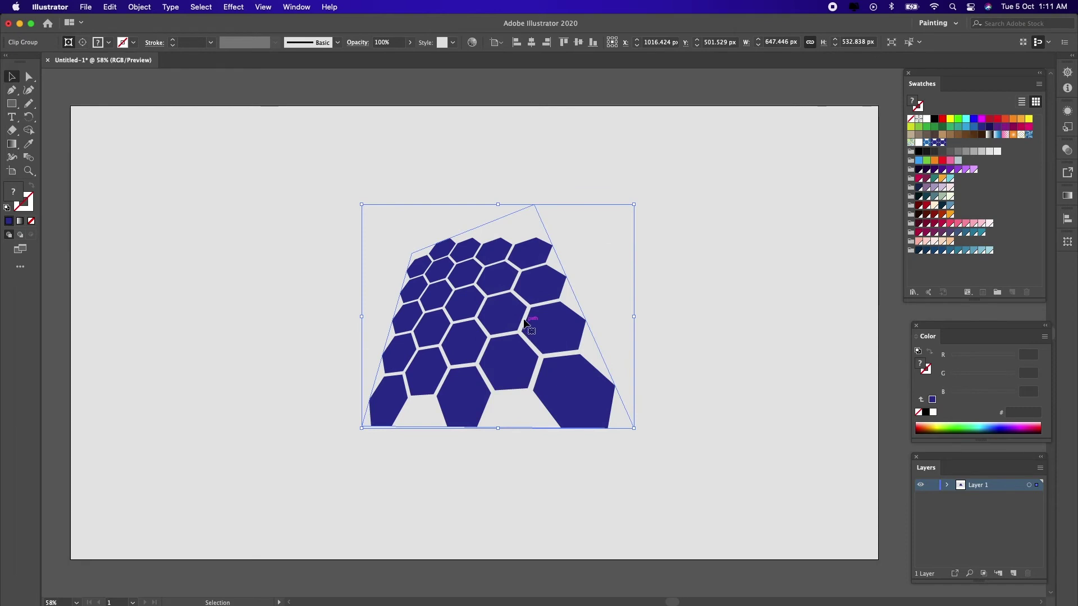
{"action": "left_click", "coordinate": [595, 251]}
{"action": "left_click", "coordinate": [532, 261]}
{"action": "right_click", "coordinate": [532, 261]}
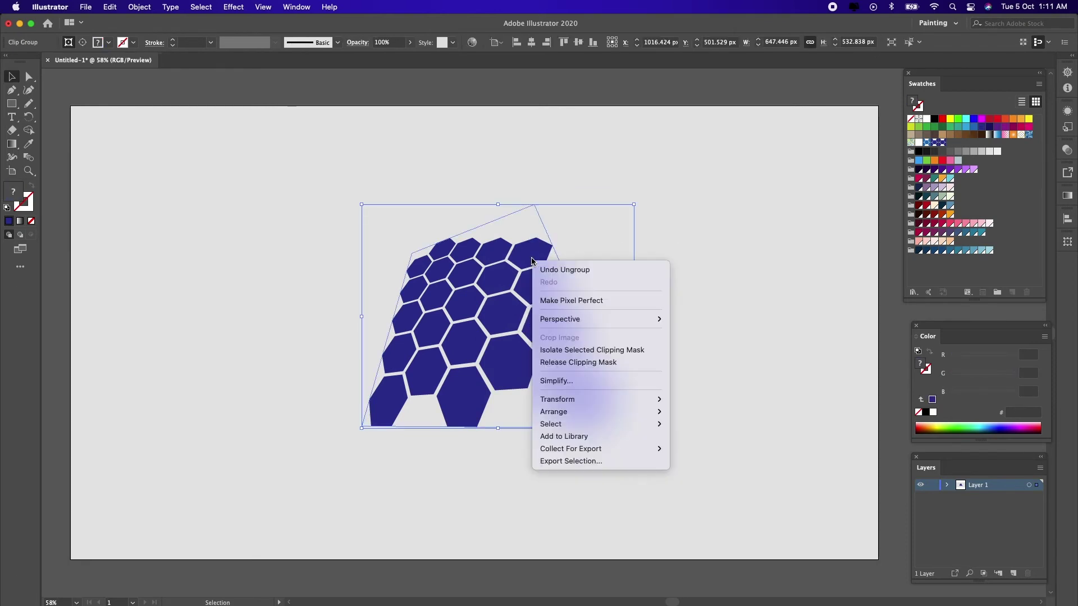
{"action": "left_click", "coordinate": [573, 362]}
{"action": "left_click", "coordinate": [683, 301]}
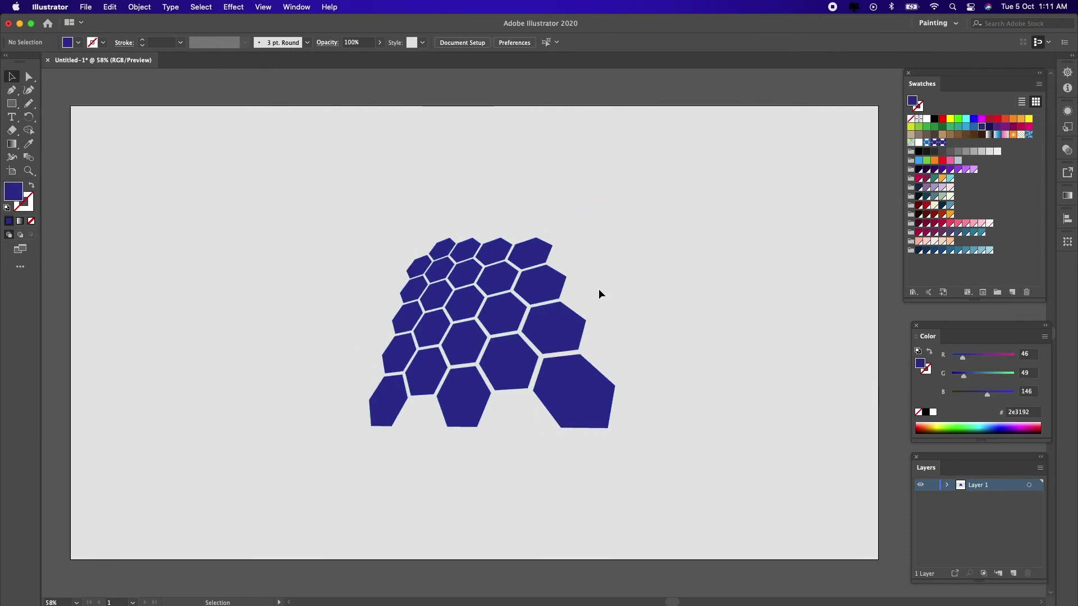
Step: Delete the leftover unfilled clipping path around the hexagons and select all the remaining hexagon artwork
{"action": "left_click", "coordinate": [572, 283]}
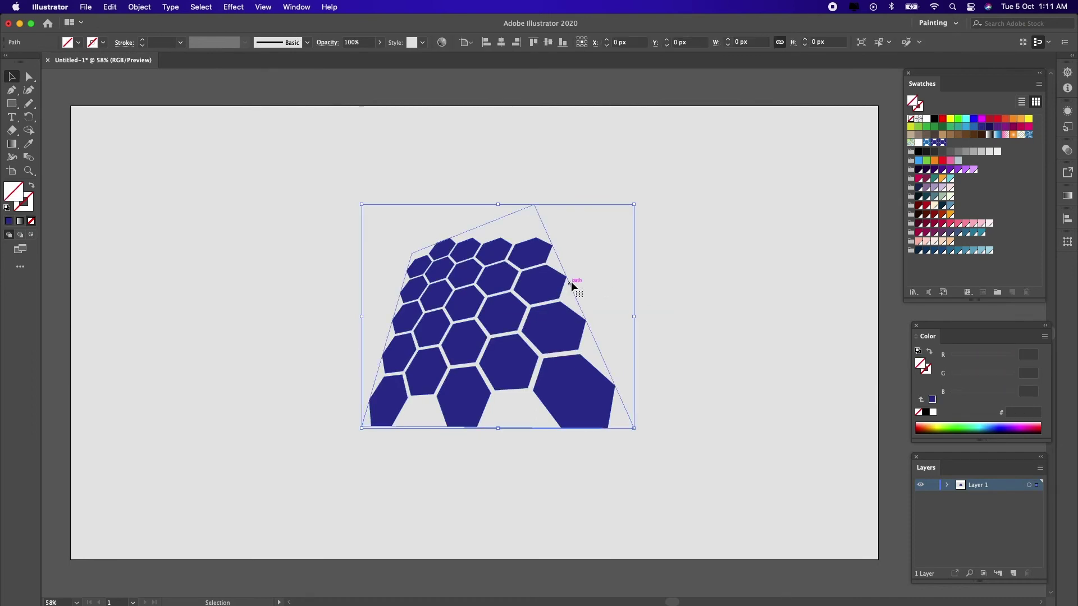
{"action": "key", "text": "Delete"}
{"action": "left_click_drag", "start_coordinate": [306, 208], "coordinate": [650, 458]}
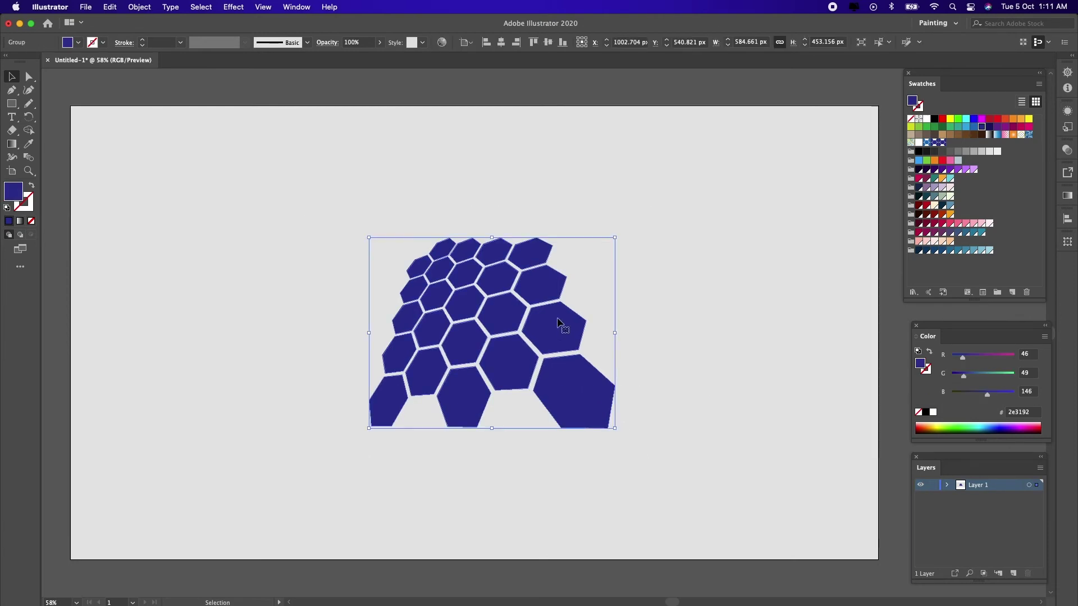
Step: Ungroup the hexagon artwork and select individual hexagons to check that they are separate shapes
{"action": "right_click", "coordinate": [519, 346]}
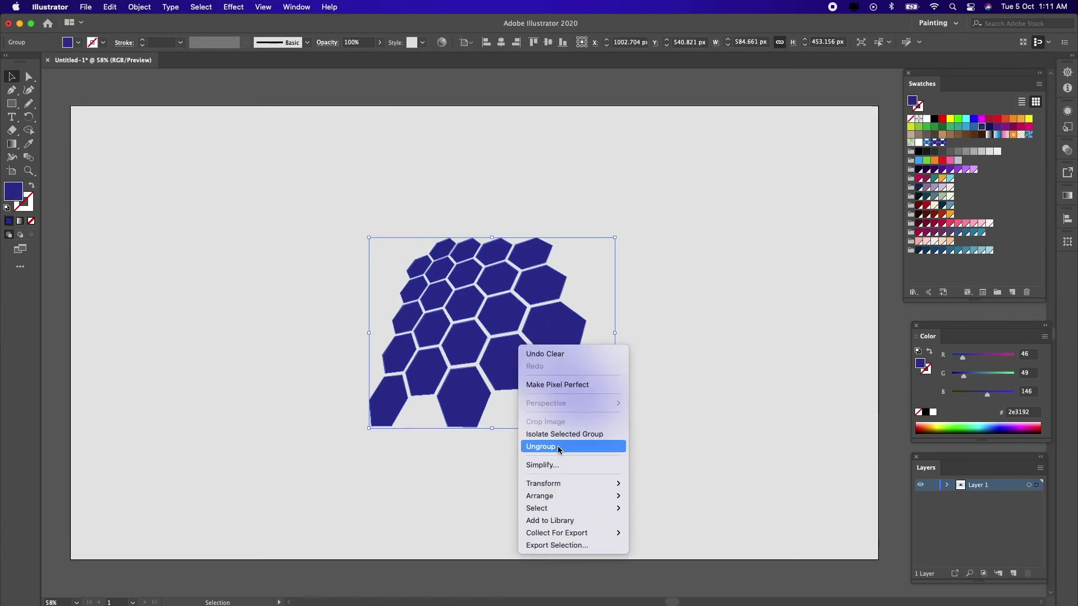
{"action": "left_click", "coordinate": [541, 447]}
{"action": "left_click", "coordinate": [683, 352]}
{"action": "left_click", "coordinate": [568, 327]}
{"action": "left_click", "coordinate": [559, 386]}
{"action": "left_click", "coordinate": [506, 361]}
{"action": "left_click", "coordinate": [497, 313]}
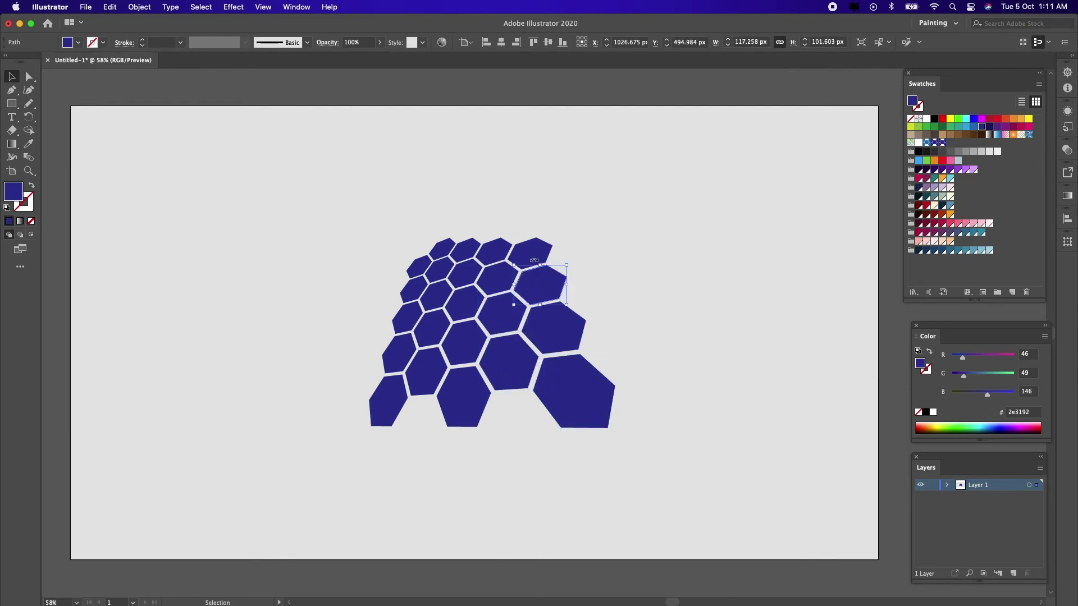
{"action": "left_click", "coordinate": [486, 250]}
{"action": "left_click", "coordinate": [618, 301]}
Step: Move the whole hexagon cluster up to about Y 414.8 px and reselect all its hexagons
{"action": "left_click_drag", "start_coordinate": [267, 207], "coordinate": [735, 494]}
{"action": "left_click_drag", "start_coordinate": [591, 404], "coordinate": [588, 351]}
{"action": "left_click", "coordinate": [693, 341]}
{"action": "left_click_drag", "start_coordinate": [673, 430], "coordinate": [339, 162]}
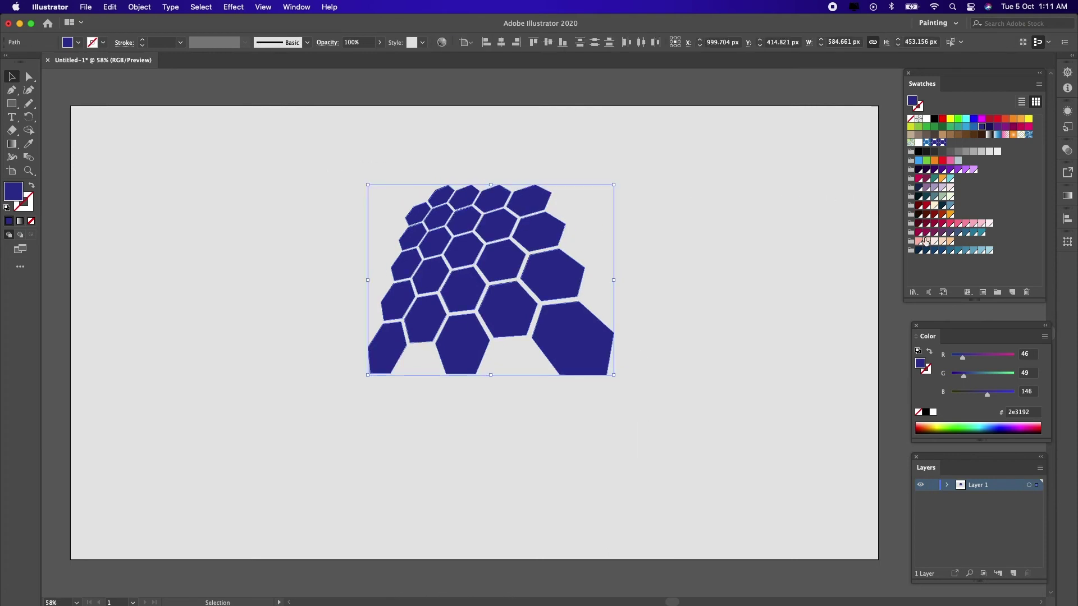
Step: Recolour the hexagons with the magenta, purple, teal and orange colour group using the RandomSwatchesFill script
{"action": "left_click", "coordinate": [910, 178]}
{"action": "left_click", "coordinate": [85, 7]}
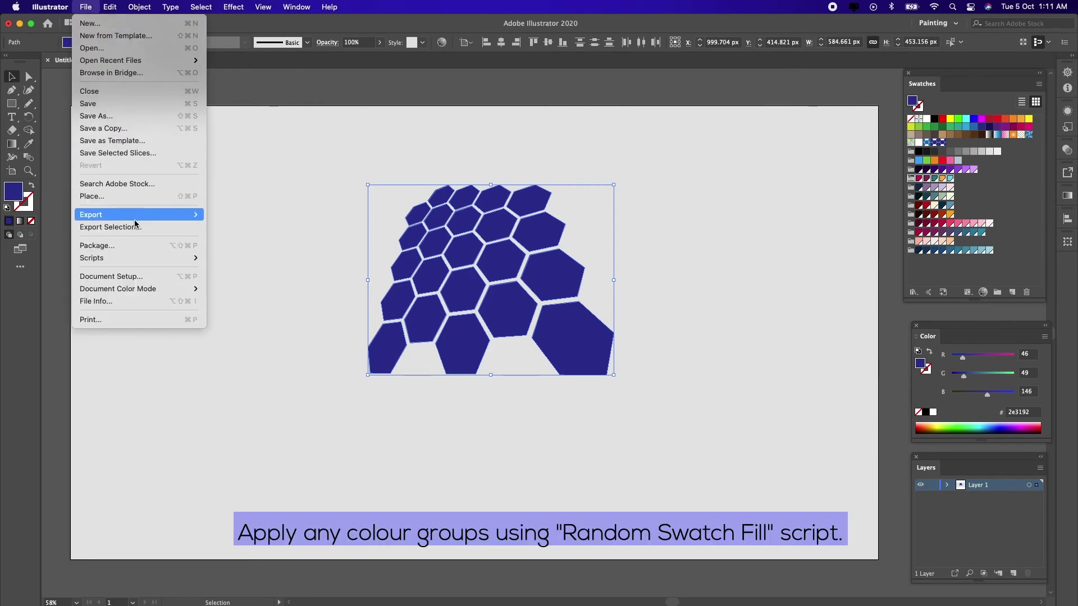
{"action": "mouse_move", "coordinate": [135, 258]}
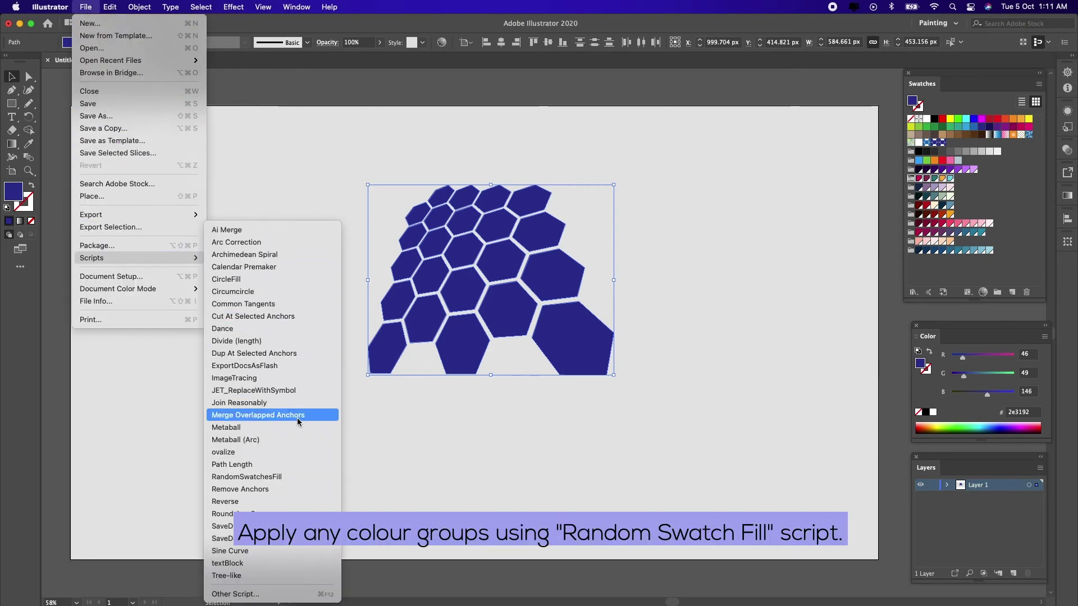
{"action": "left_click", "coordinate": [292, 477]}
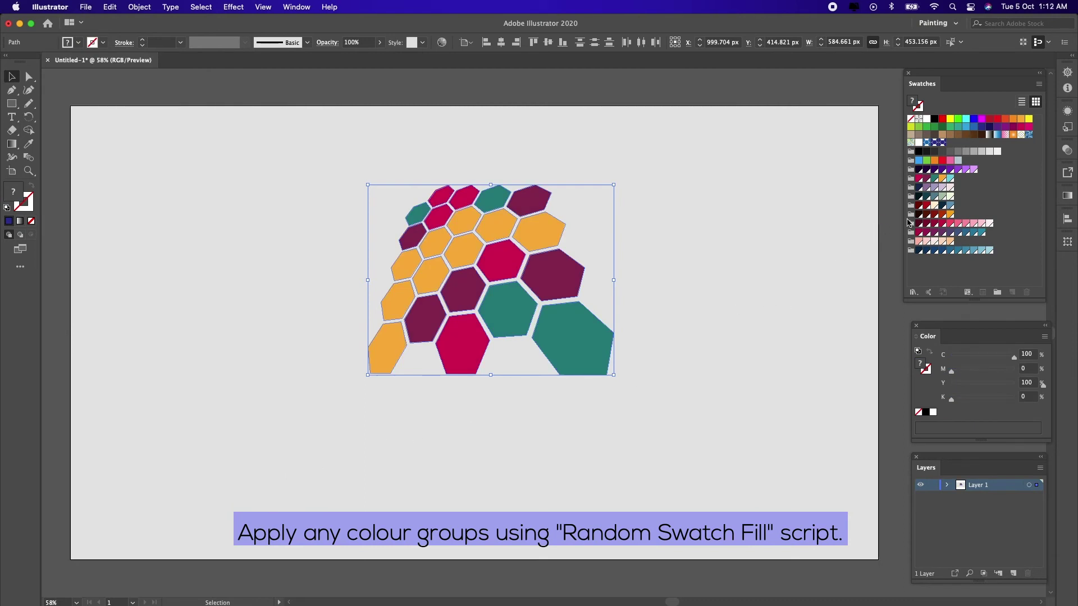
Step: Recolour the hexagons with the dark red to pale pink colour group using the RandomSwatchesFill script
{"action": "left_click", "coordinate": [911, 224]}
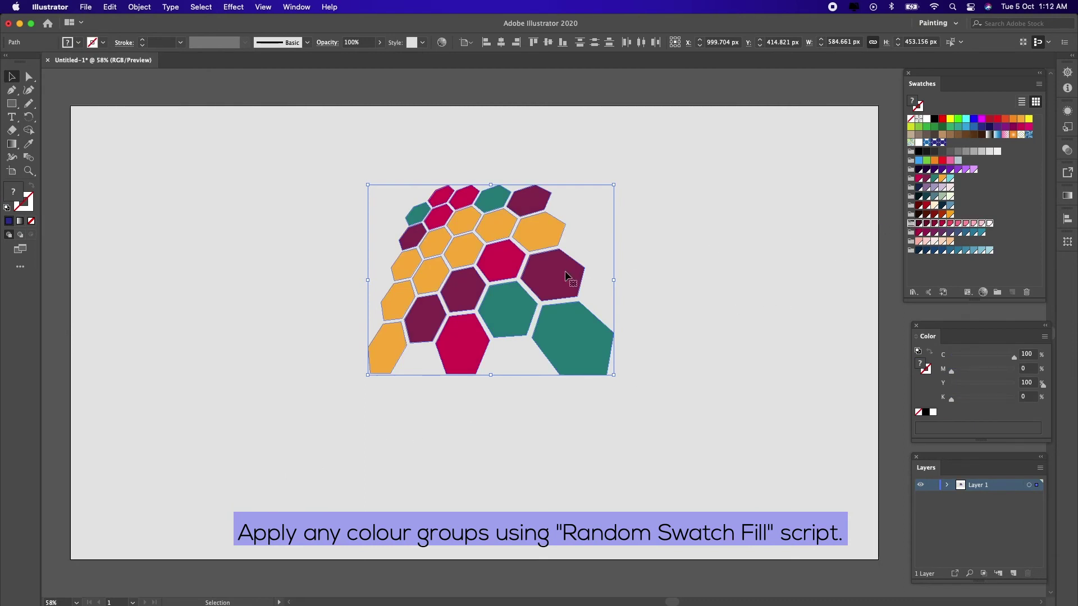
{"action": "left_click", "coordinate": [88, 8]}
{"action": "mouse_move", "coordinate": [113, 258]}
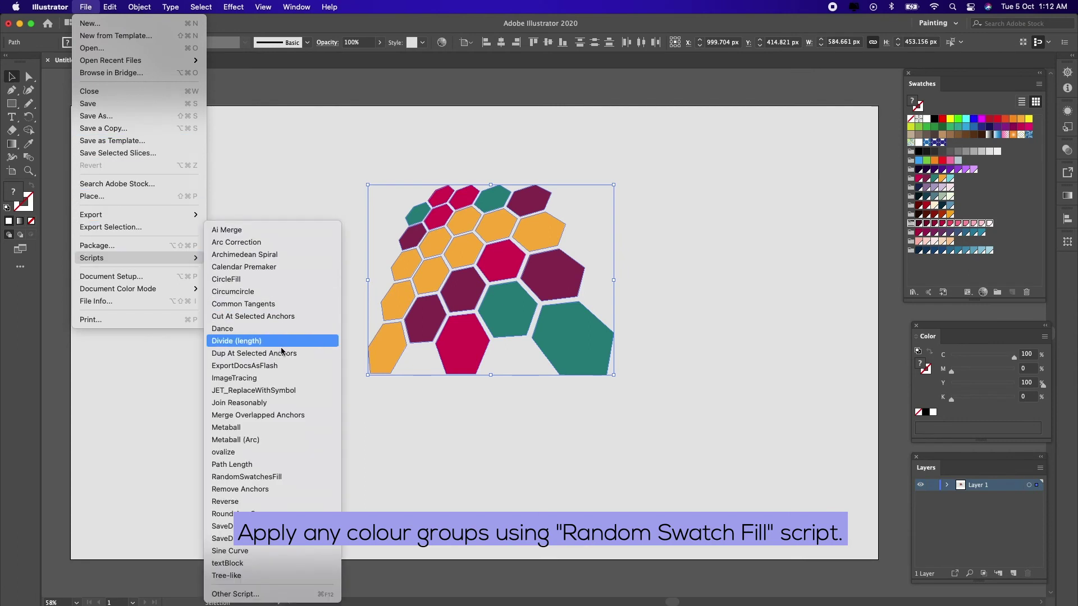
{"action": "left_click", "coordinate": [281, 477]}
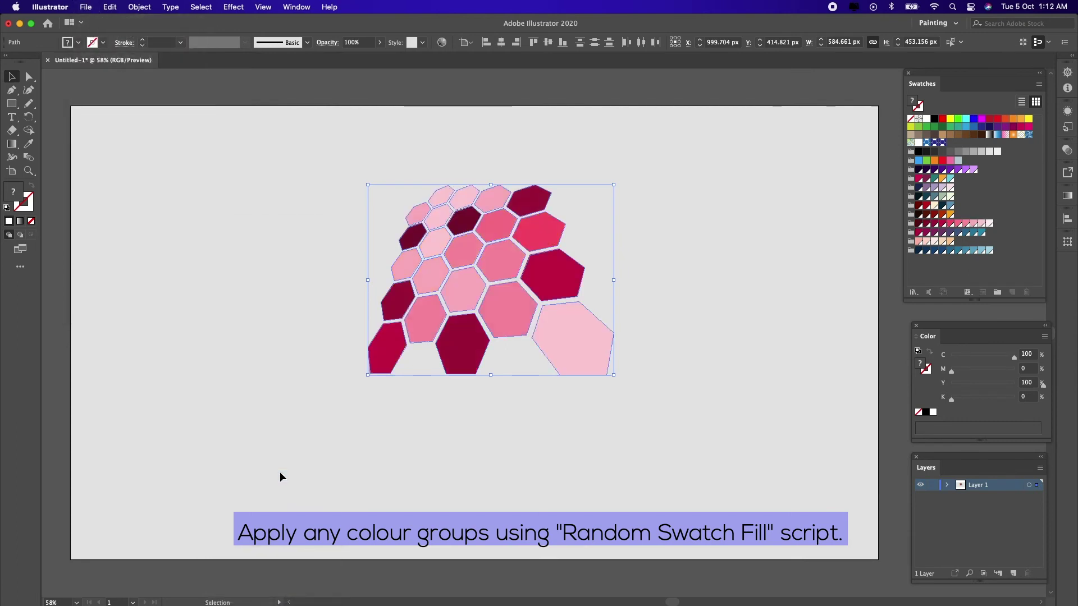
Step: Recolour the hexagons with the navy to light blue colour group using the RandomSwatchesFill script and deselect them
{"action": "left_click", "coordinate": [910, 251]}
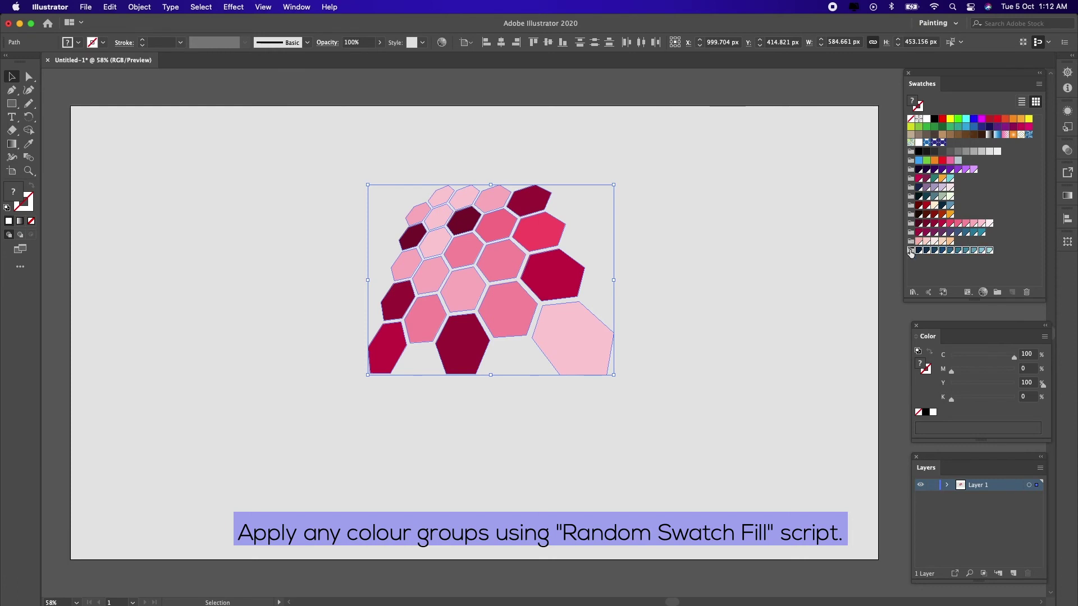
{"action": "left_click", "coordinate": [90, 6]}
{"action": "mouse_move", "coordinate": [127, 258]}
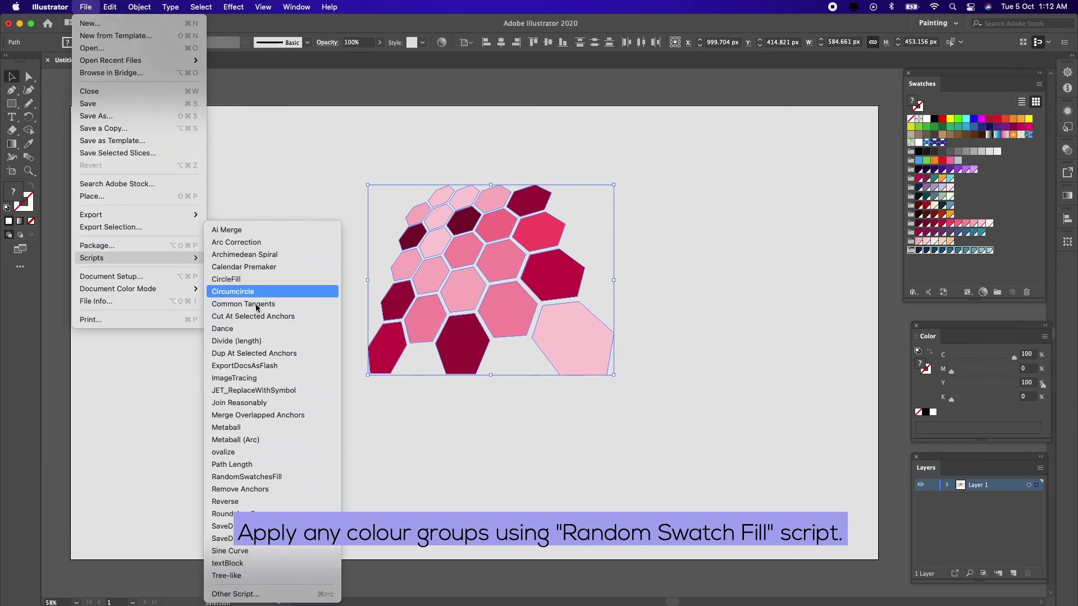
{"action": "left_click", "coordinate": [247, 476]}
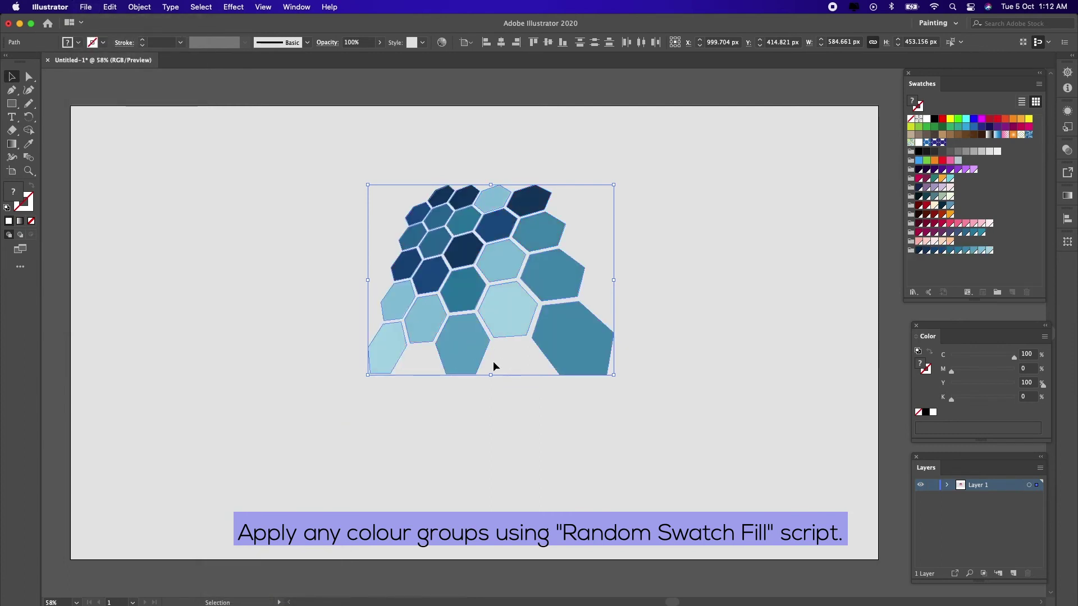
{"action": "left_click", "coordinate": [711, 274]}
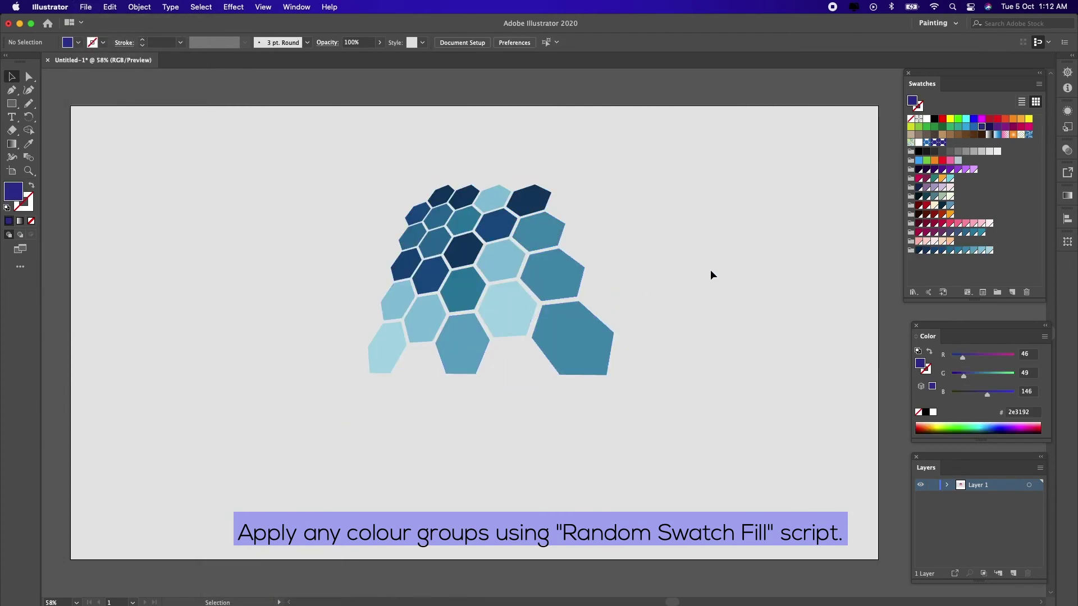
Step: Select all hexagons and randomly fill them from the near-black, slate blue, sage and cream colour group using RandomSwatchesFill
{"action": "left_click_drag", "start_coordinate": [311, 177], "coordinate": [699, 436]}
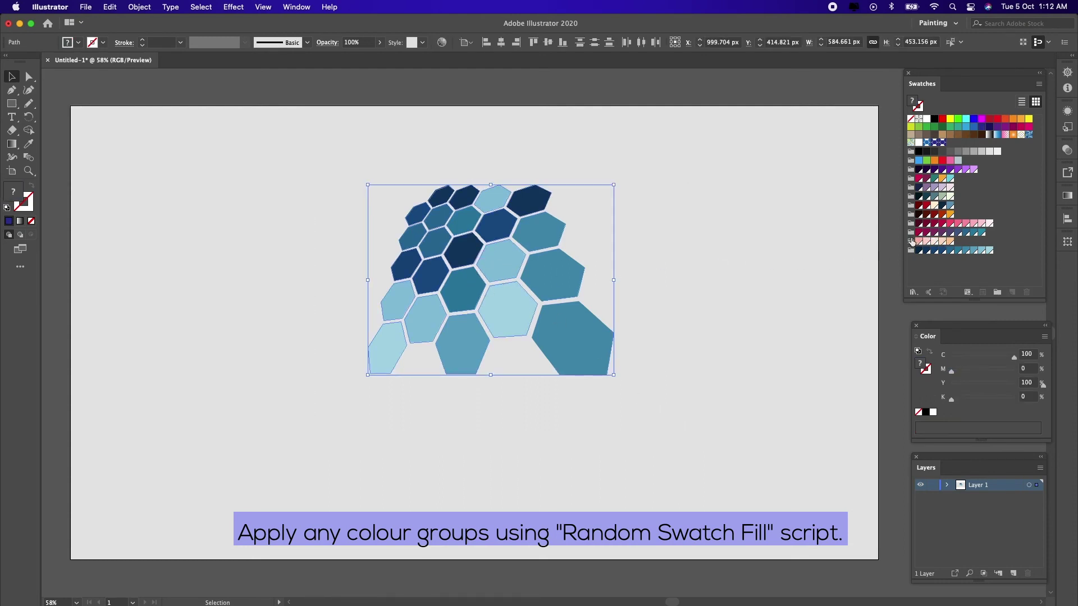
{"action": "left_click", "coordinate": [911, 196]}
{"action": "left_click", "coordinate": [85, 7]}
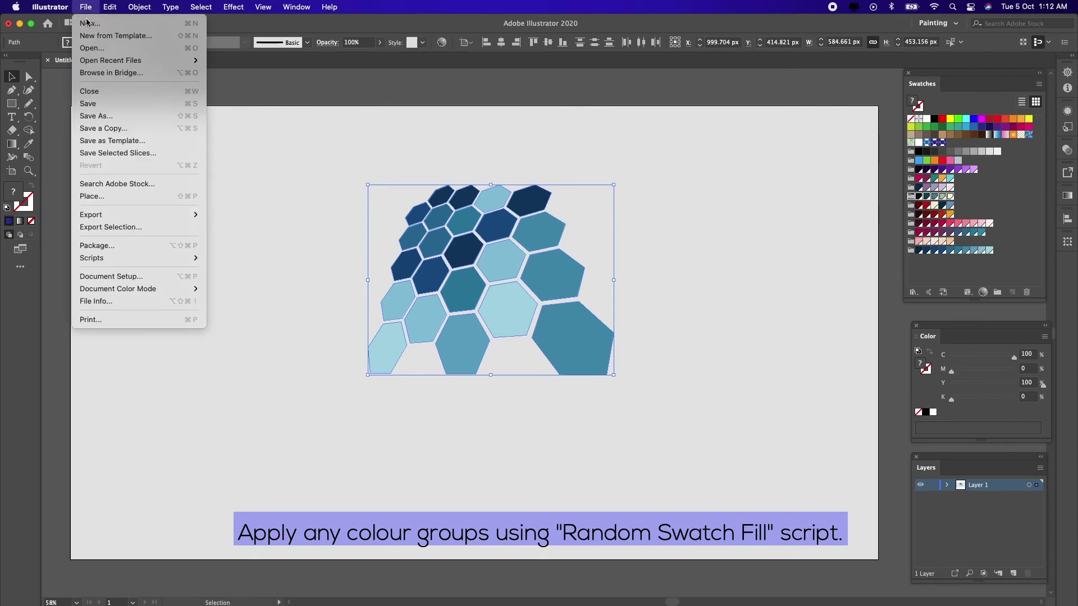
{"action": "mouse_move", "coordinate": [136, 258]}
{"action": "left_click", "coordinate": [302, 478]}
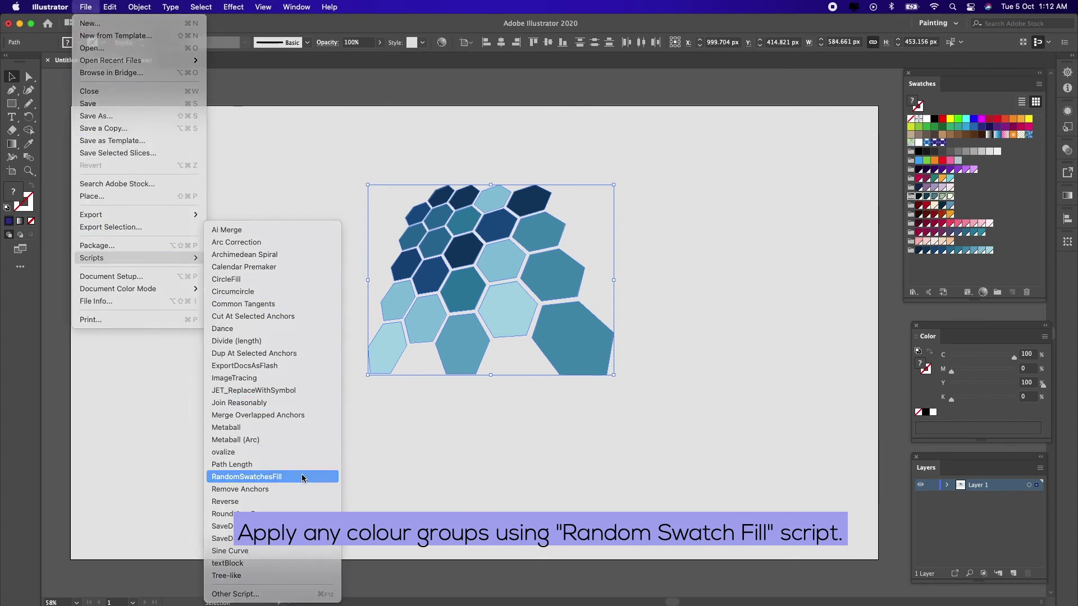
{"action": "left_click", "coordinate": [677, 290]}
Step: Reselect all hexagons and fill them randomly from the navy to light blue colour group using RandomSwatchesFill
{"action": "left_click_drag", "start_coordinate": [329, 151], "coordinate": [695, 436]}
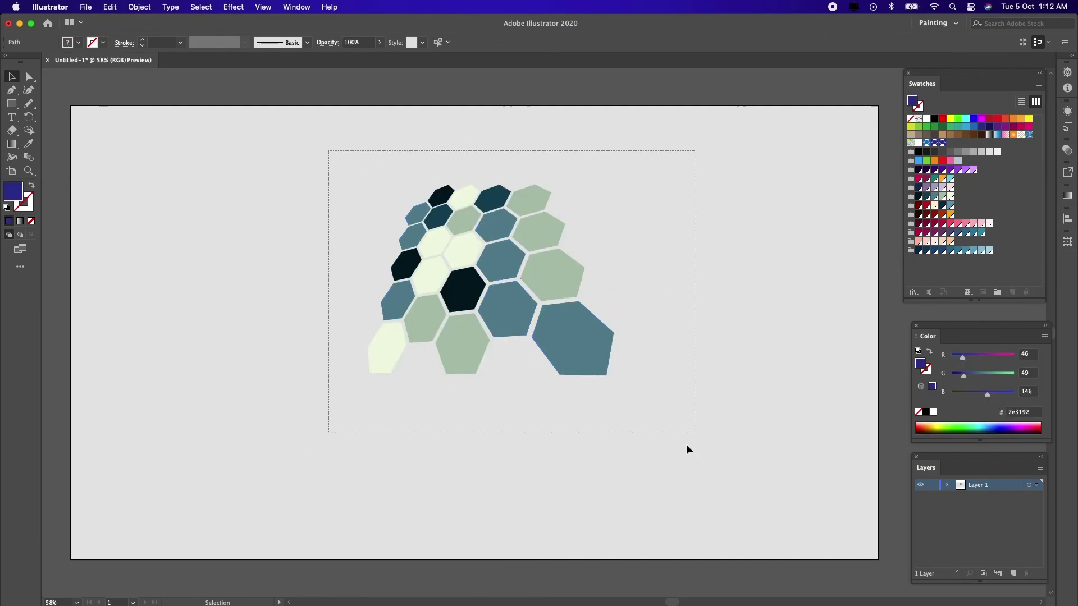
{"action": "left_click", "coordinate": [909, 253]}
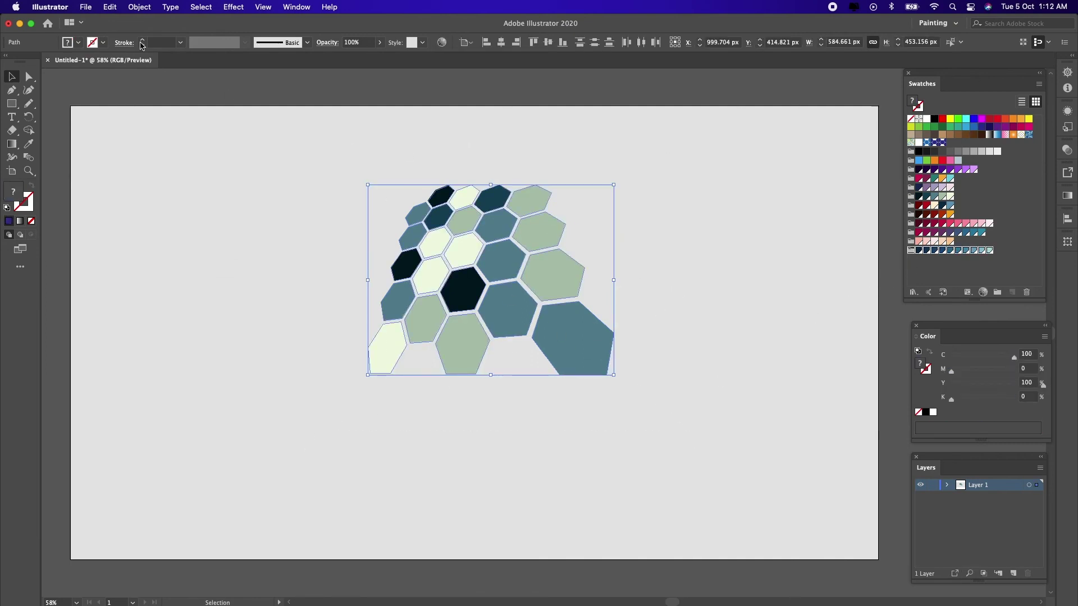
{"action": "left_click", "coordinate": [87, 7]}
{"action": "mouse_move", "coordinate": [169, 258]}
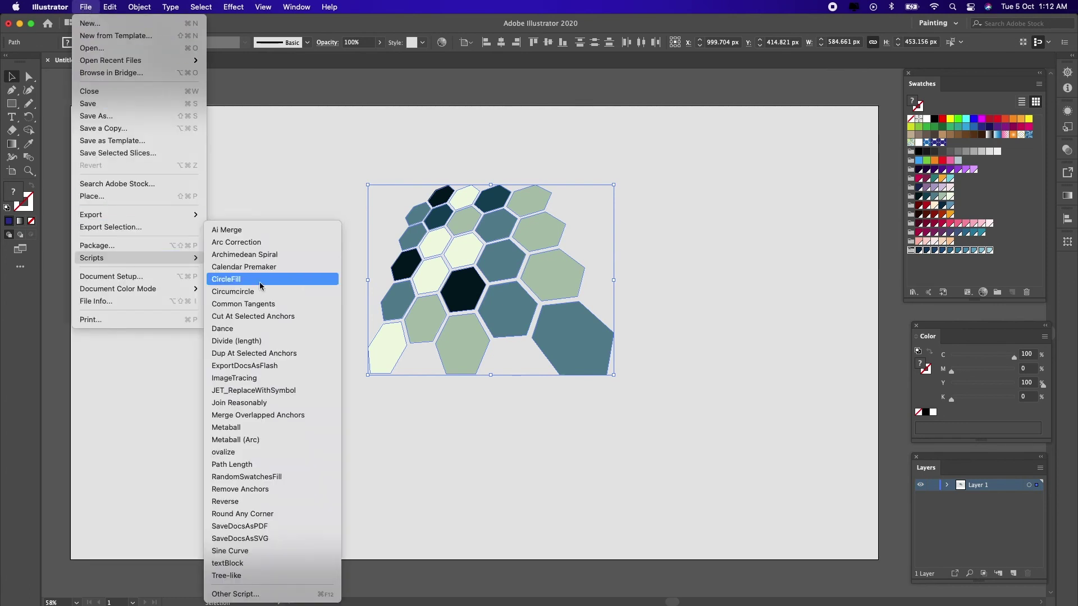
{"action": "left_click", "coordinate": [292, 477]}
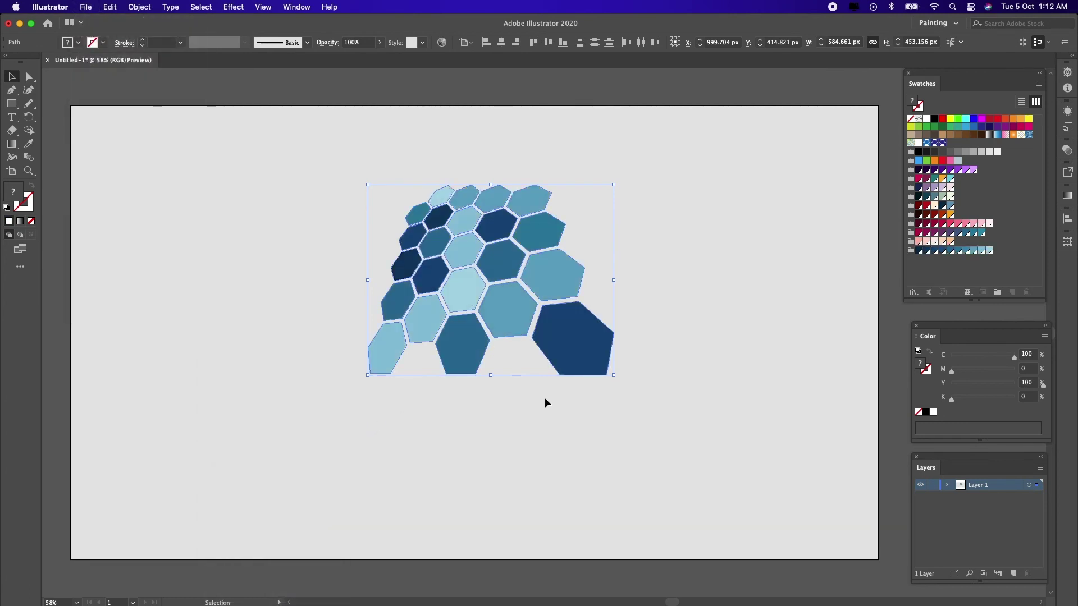
Step: Move the blue hexagons down slightly to about X 987.7, Y 465.8 px and group them
{"action": "left_click_drag", "start_coordinate": [553, 265], "coordinate": [547, 287]}
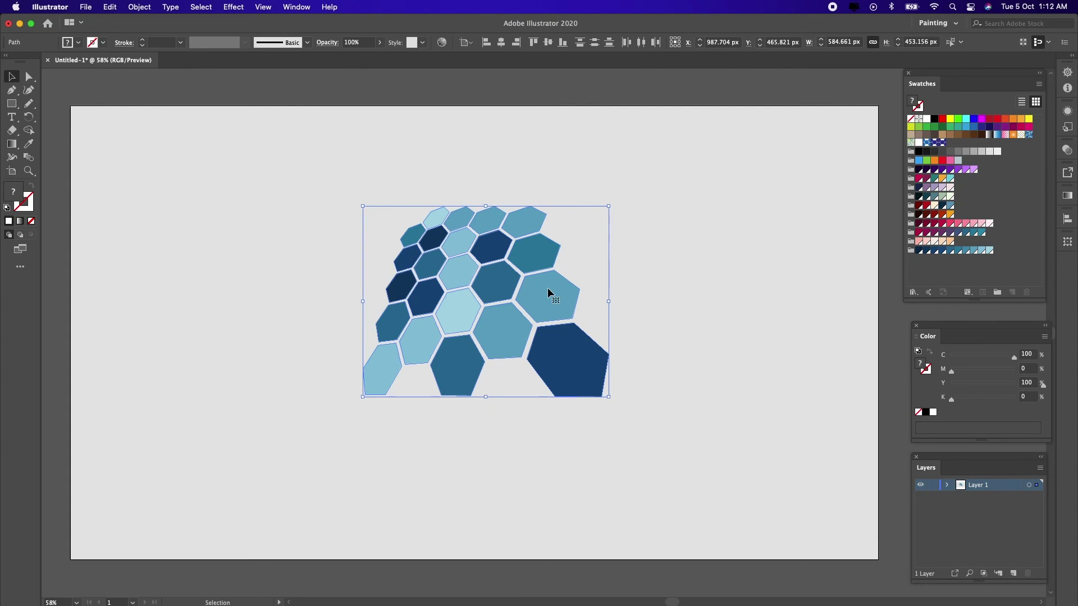
{"action": "right_click", "coordinate": [548, 288]}
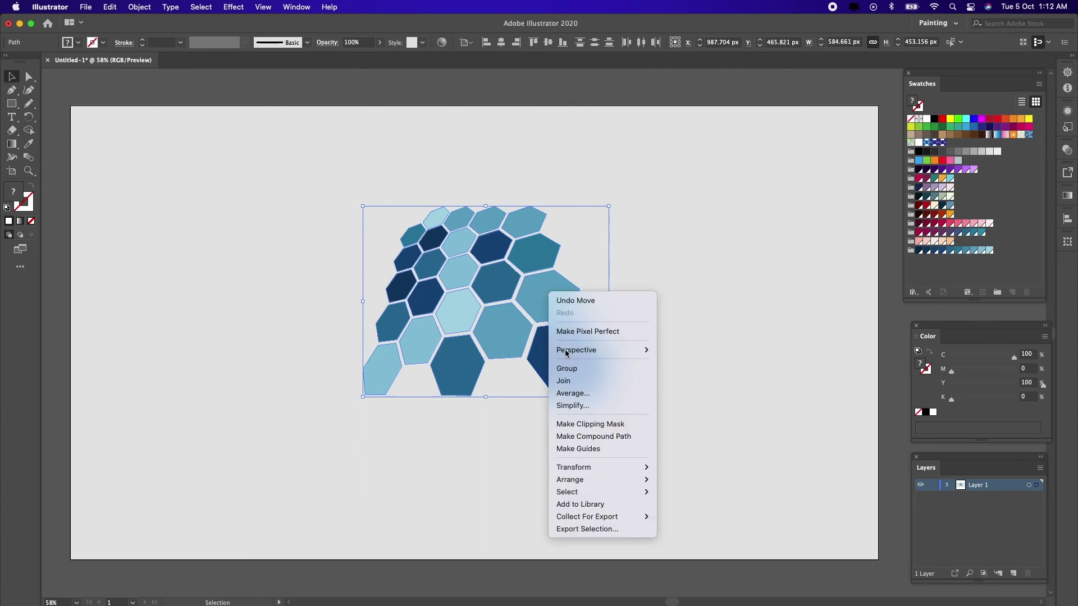
{"action": "left_click", "coordinate": [589, 369]}
{"action": "left_click", "coordinate": [472, 453]}
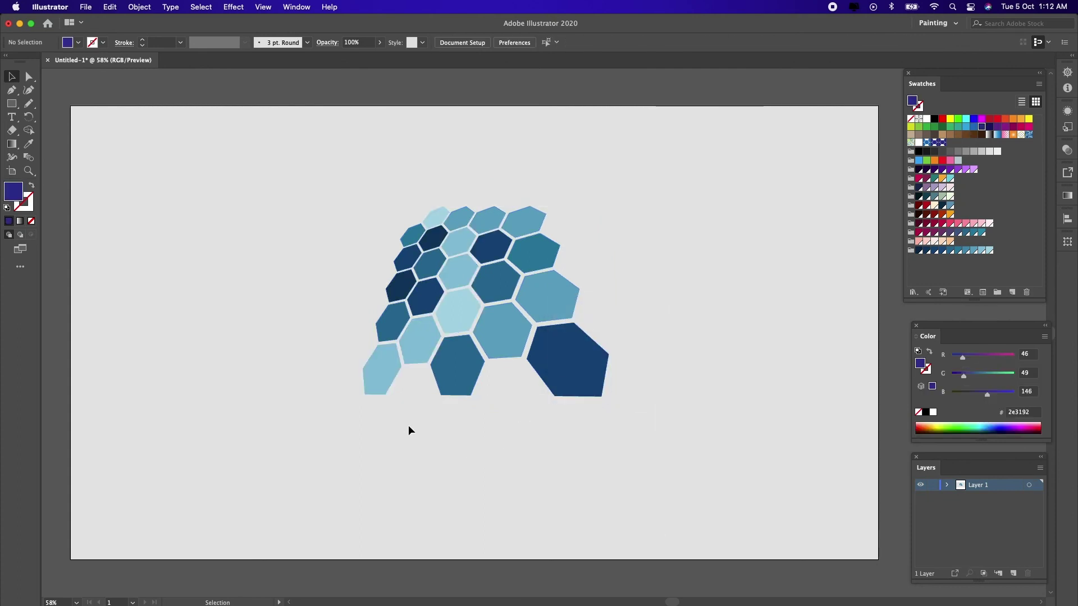
Step: Add the text DESIGN, place it below the hexagon cluster and scale it down to about 103.74 pt
{"action": "left_click", "coordinate": [11, 117]}
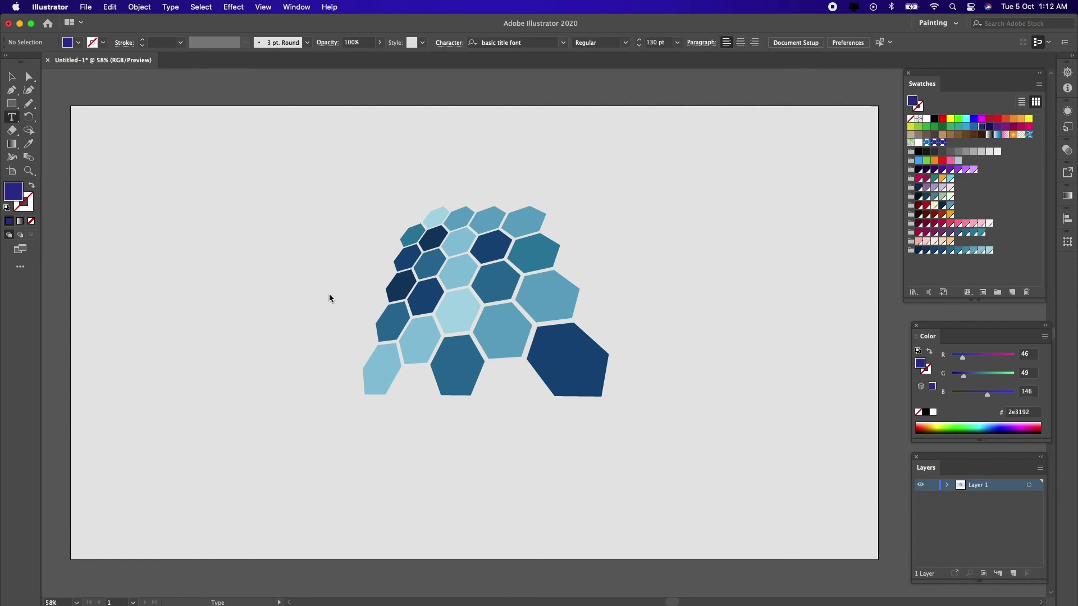
{"action": "left_click", "coordinate": [371, 429]}
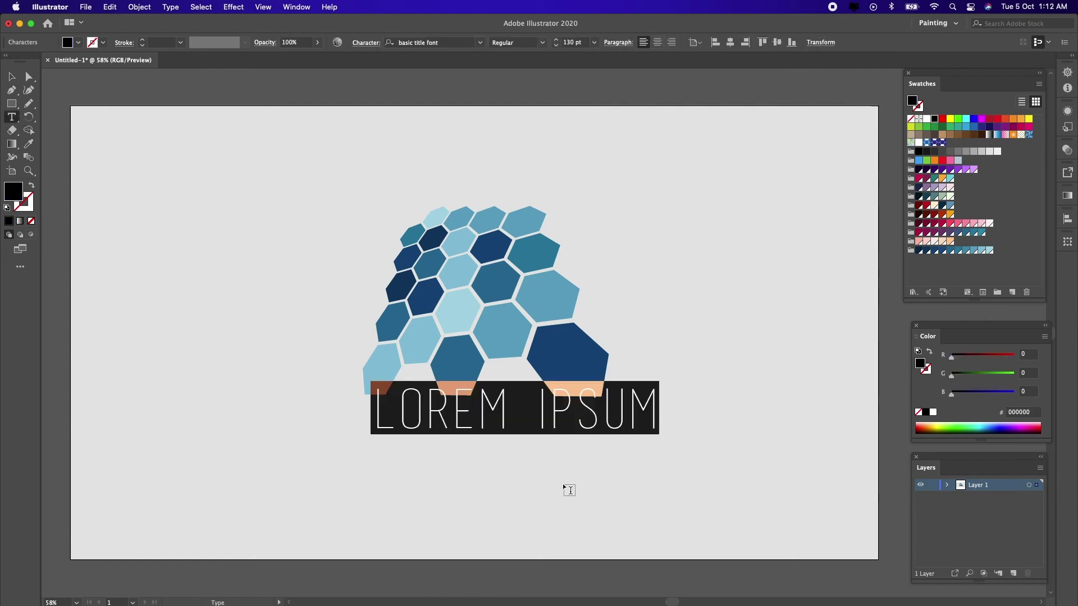
{"action": "type", "text": "DESIGN"}
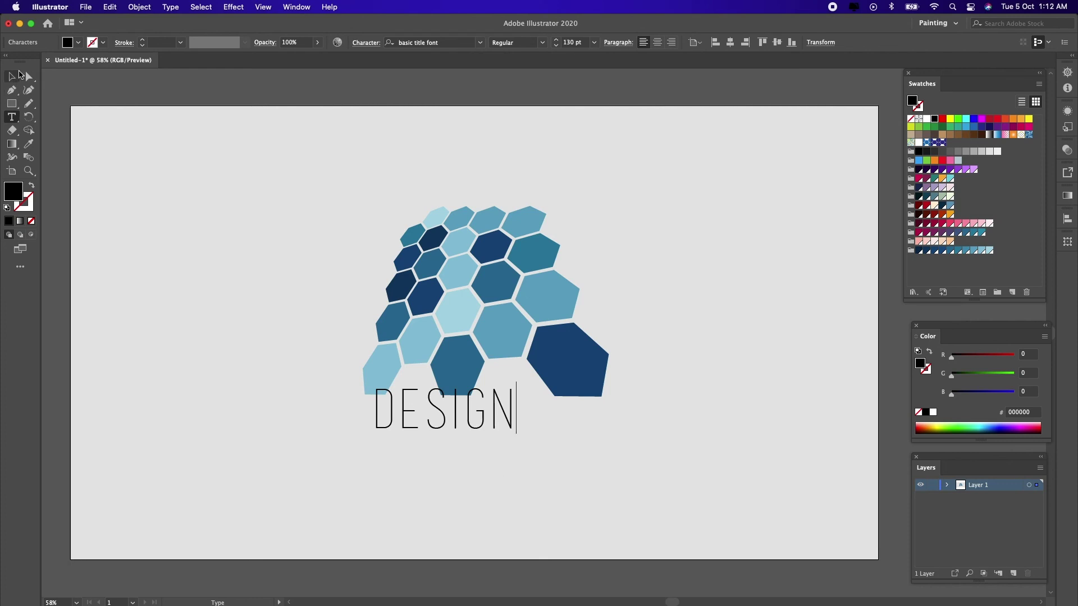
{"action": "left_click", "coordinate": [11, 77]}
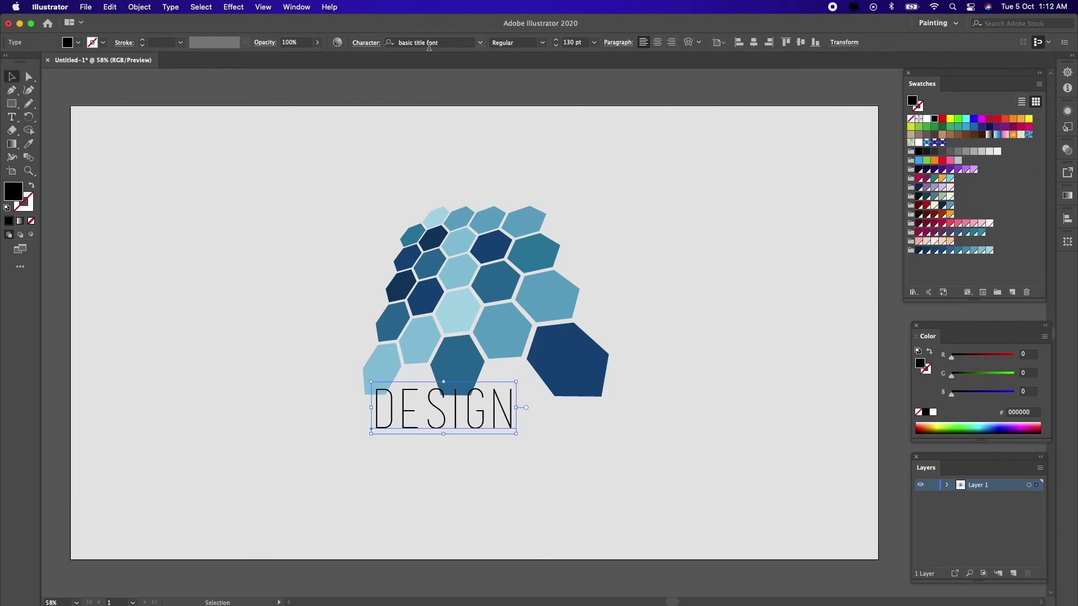
{"action": "left_click_drag", "start_coordinate": [503, 406], "coordinate": [509, 452]}
Step: Convert the DESIGN text to outlines, ungroup the letters and line them up with the hexagon cluster's left edge
{"action": "right_click", "coordinate": [479, 431]}
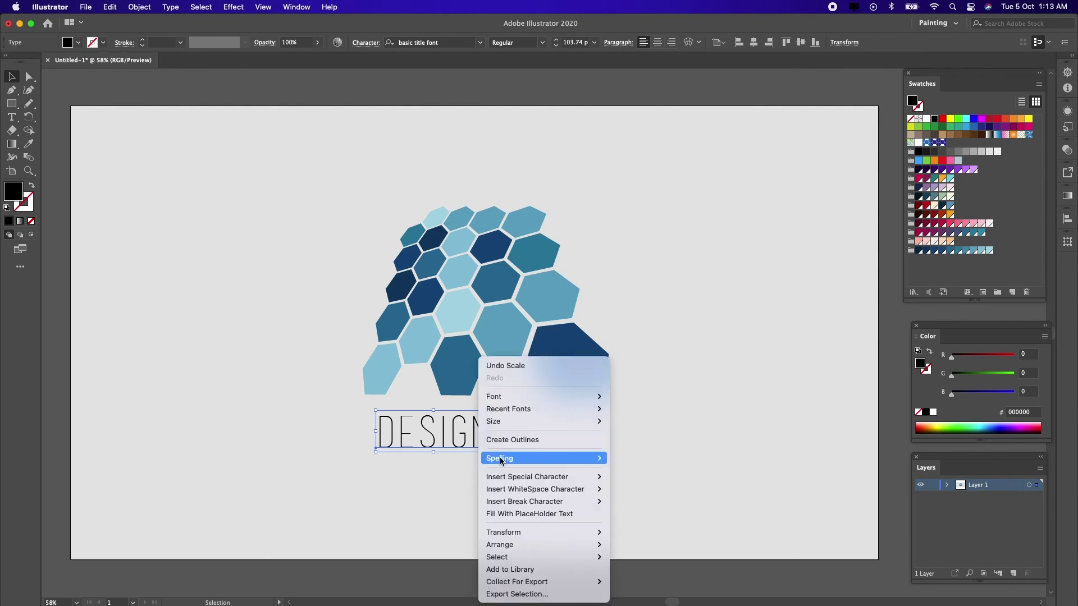
{"action": "left_click", "coordinate": [528, 440]}
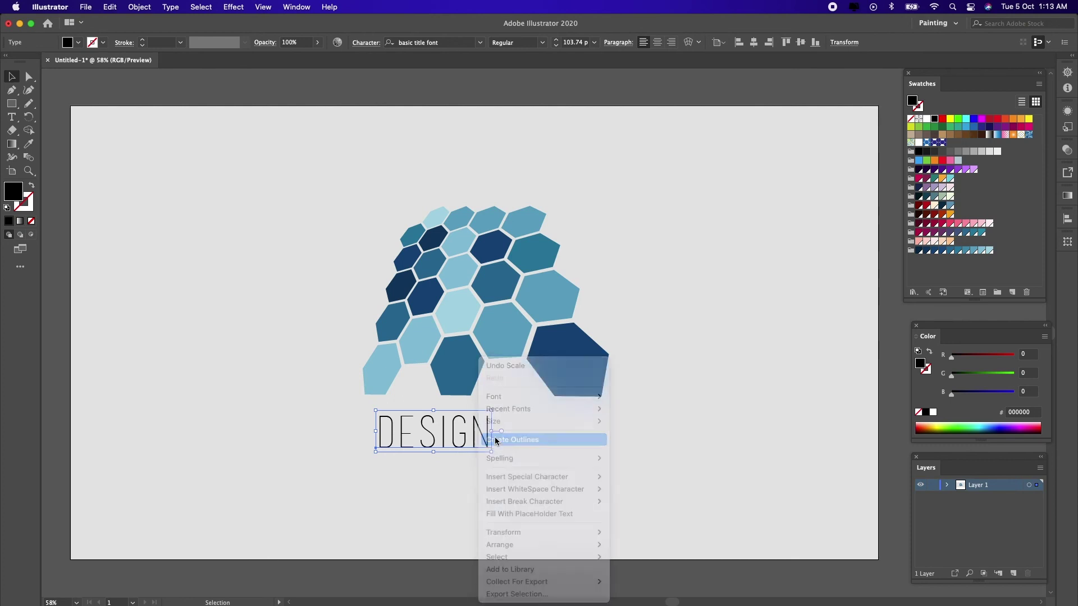
{"action": "right_click", "coordinate": [417, 438]}
{"action": "left_click", "coordinate": [450, 498]}
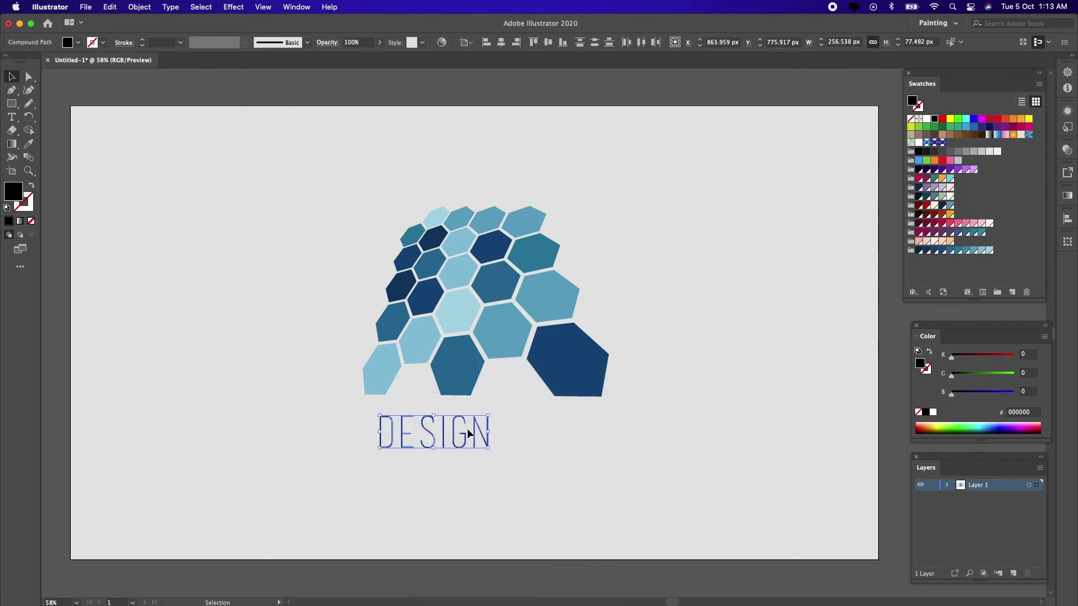
{"action": "left_click_drag", "start_coordinate": [481, 435], "coordinate": [466, 433]}
{"action": "left_click", "coordinate": [501, 448]}
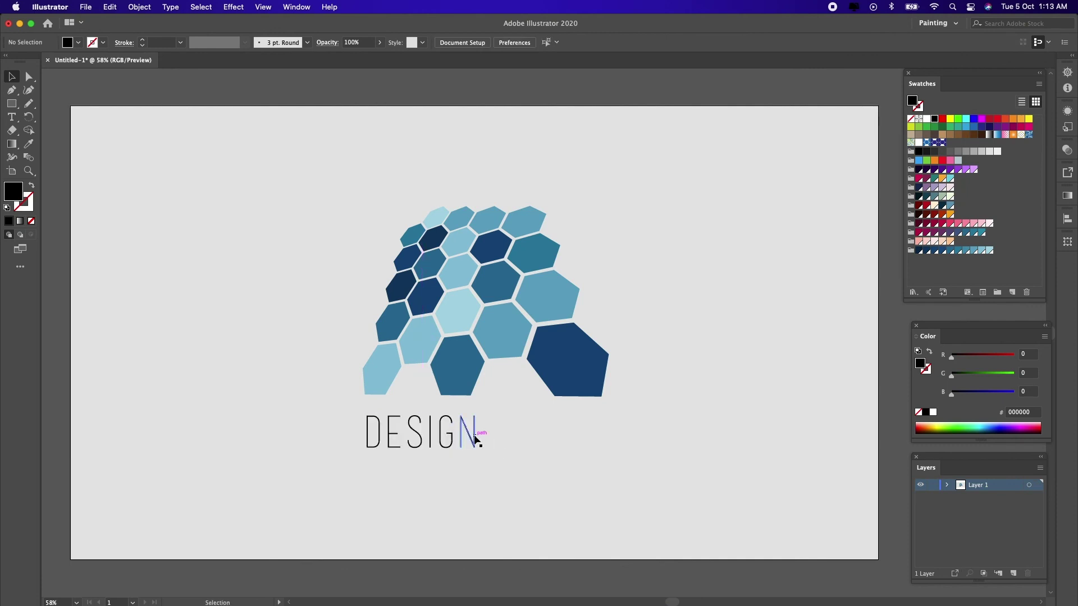
Step: Move the letter N across to near the hexagon cluster's right edge and select all the DESIGN letters
{"action": "left_click", "coordinate": [476, 439]}
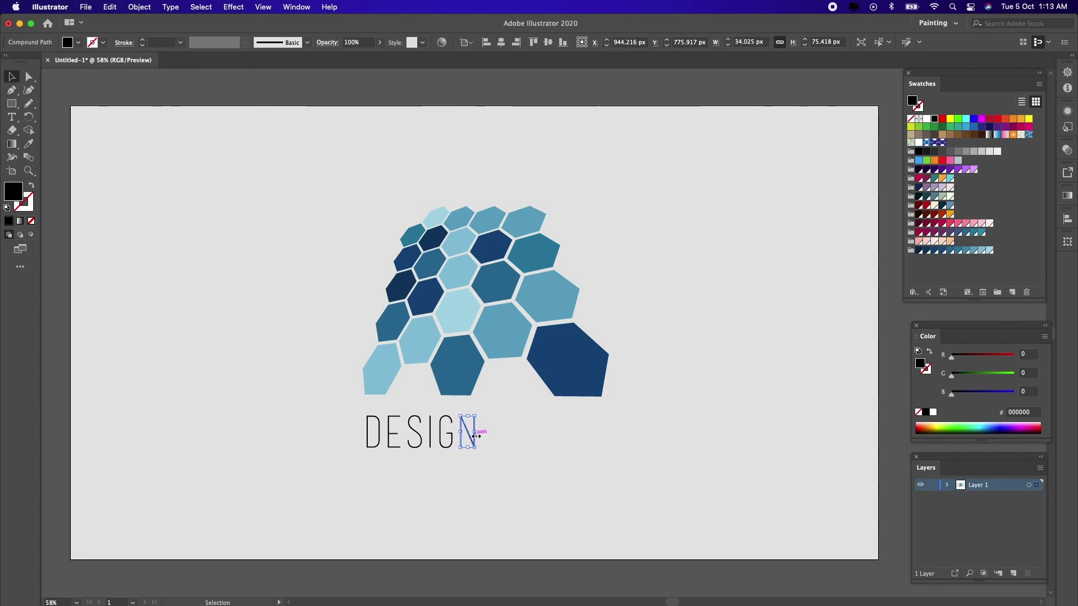
{"action": "left_click", "coordinate": [483, 436]}
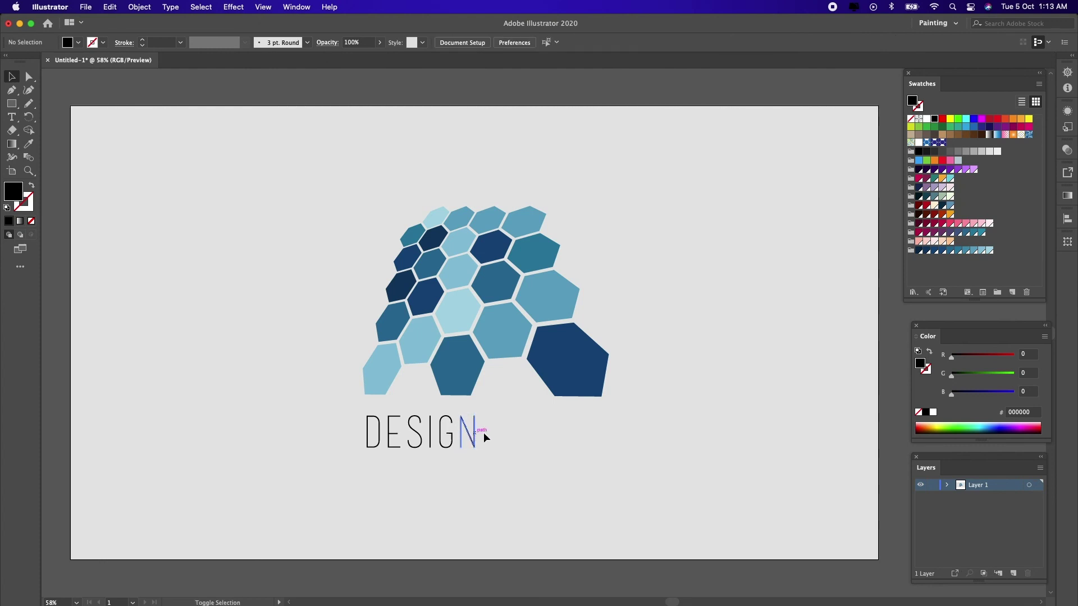
{"action": "left_click_drag", "start_coordinate": [471, 437], "coordinate": [312, 412]}
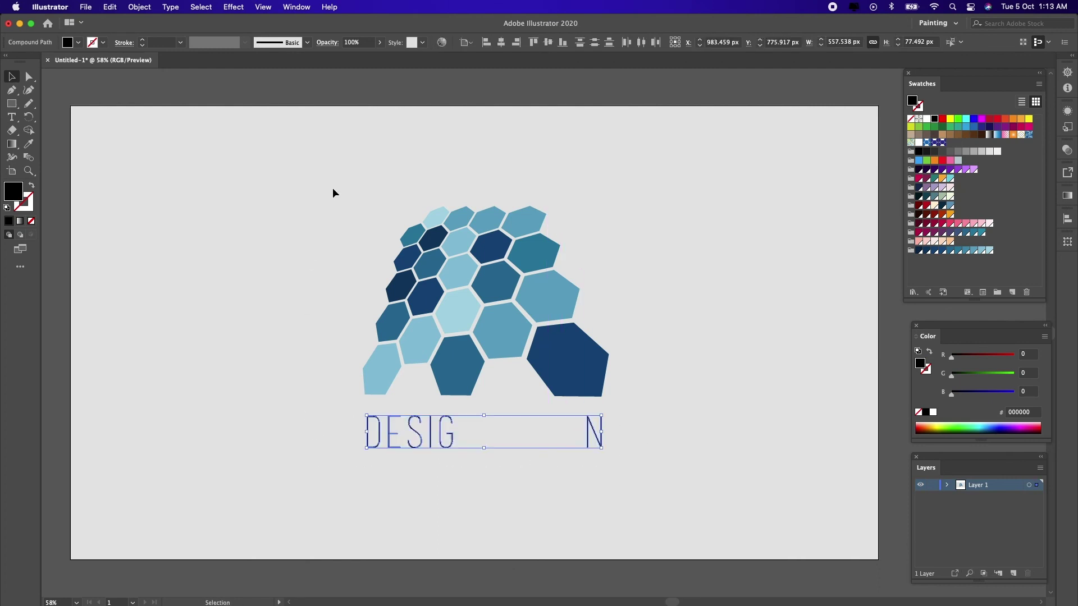
Step: Distribute the DESIGN letters horizontally by their centres and move them down 20 px
{"action": "left_click", "coordinate": [471, 40]}
{"action": "left_click", "coordinate": [476, 53]}
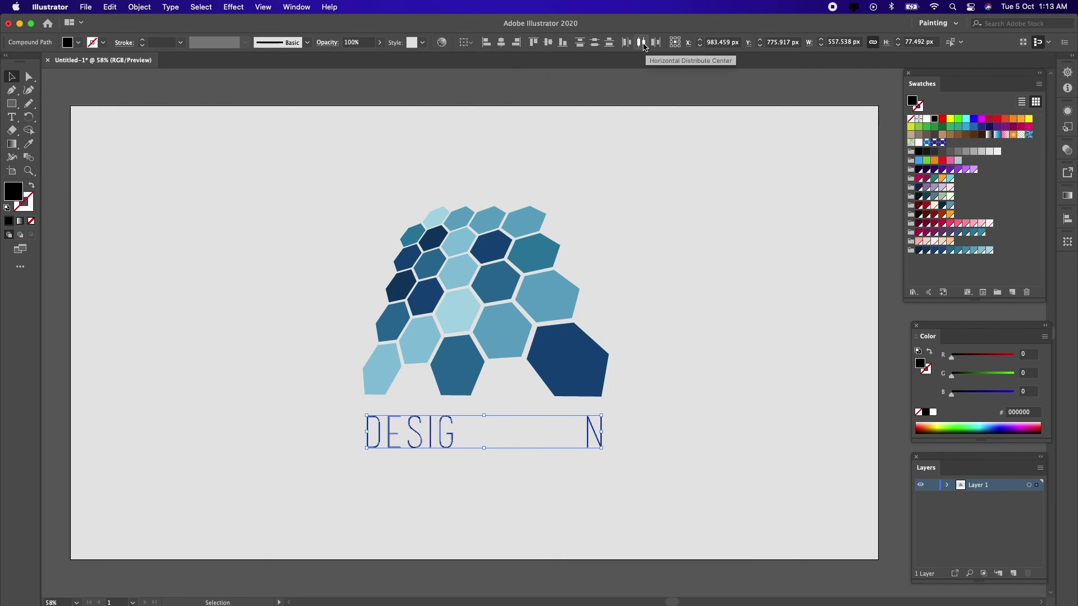
{"action": "left_click", "coordinate": [642, 42]}
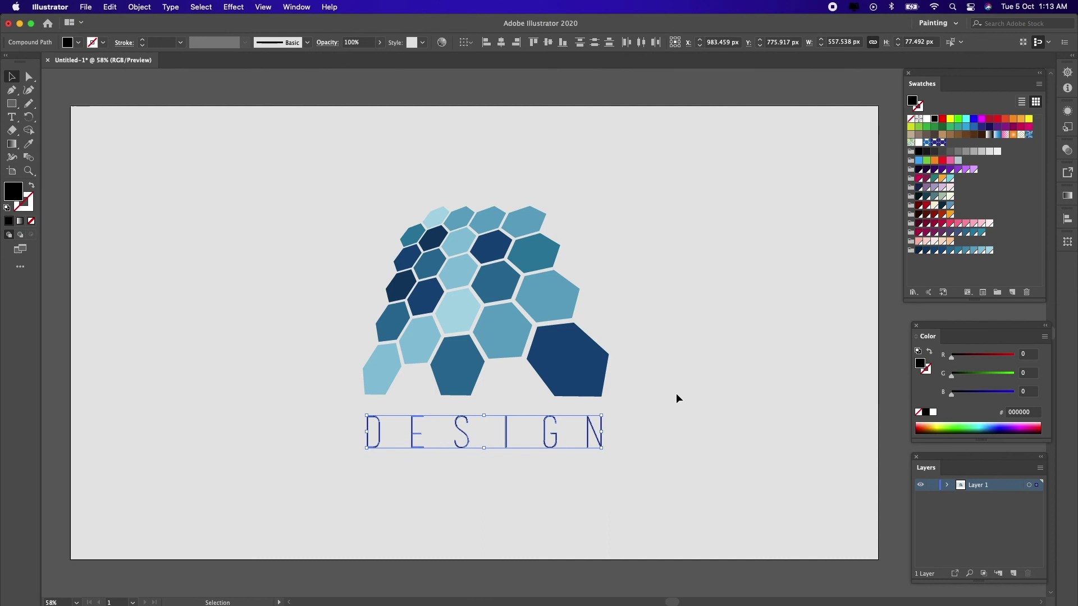
{"action": "key", "text": "shift+Down"}
{"action": "key", "text": "shift+Down"}
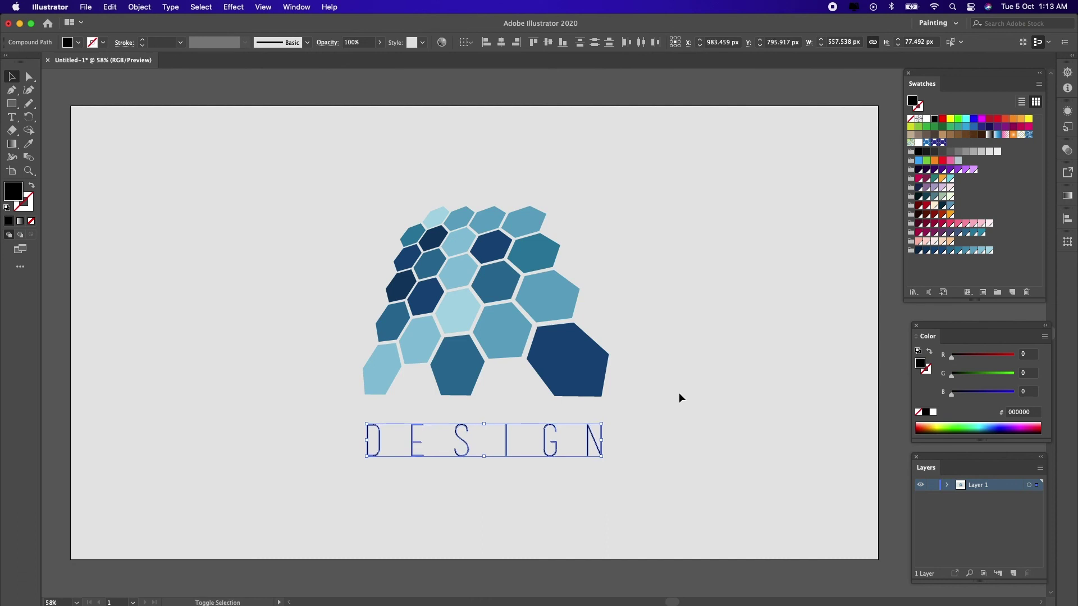
{"action": "left_click", "coordinate": [683, 389]}
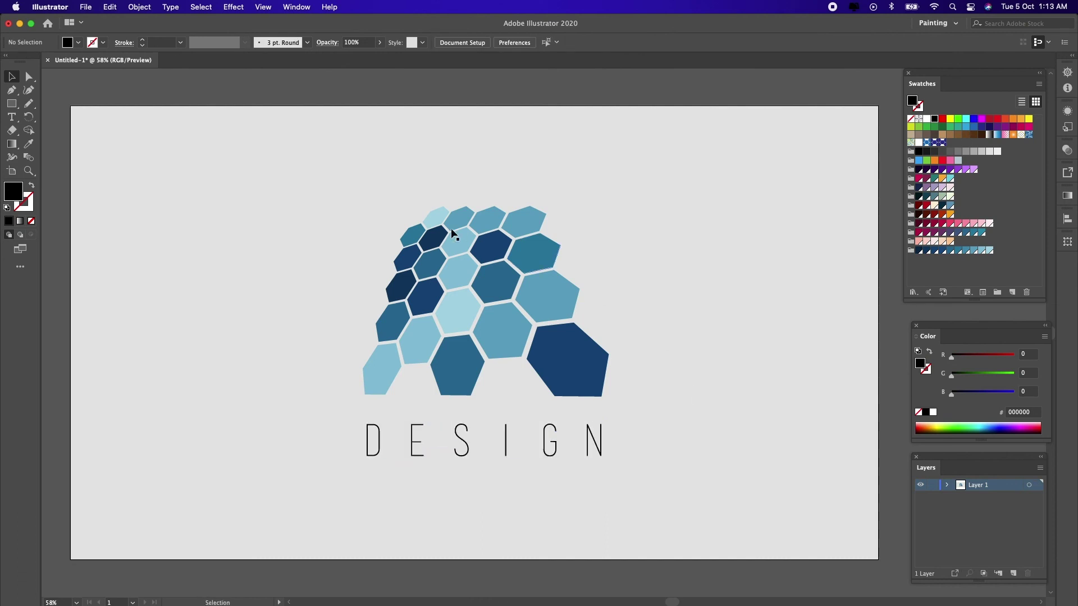
Step: Recolour all the DESIGN letters with the dark blue sampled from the large lower-right hexagon
{"action": "left_click_drag", "start_coordinate": [243, 167], "coordinate": [340, 419]}
{"action": "left_click", "coordinate": [29, 144]}
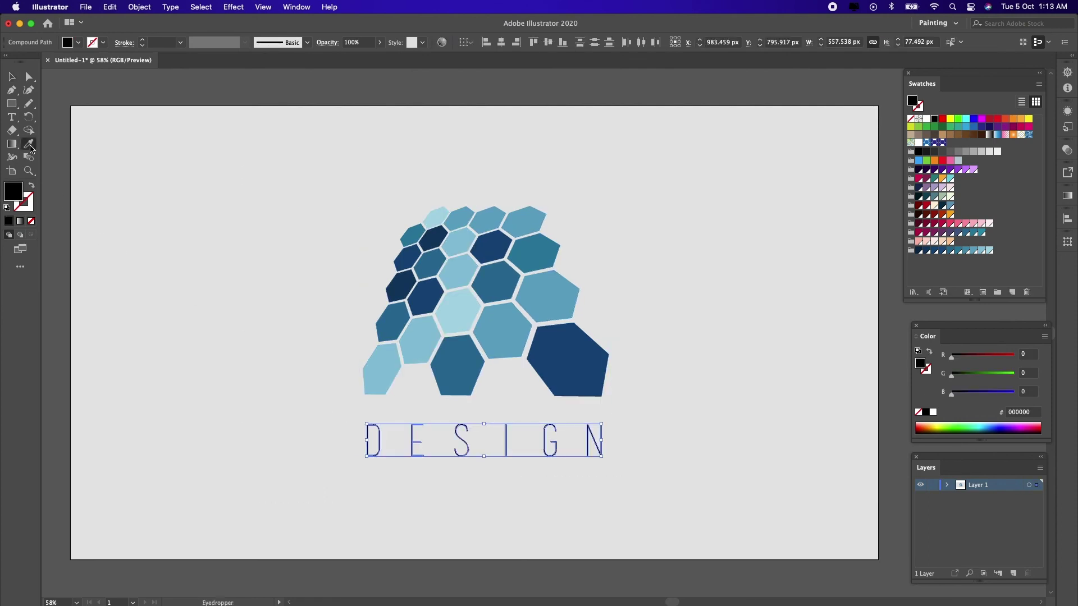
{"action": "left_click", "coordinate": [587, 357]}
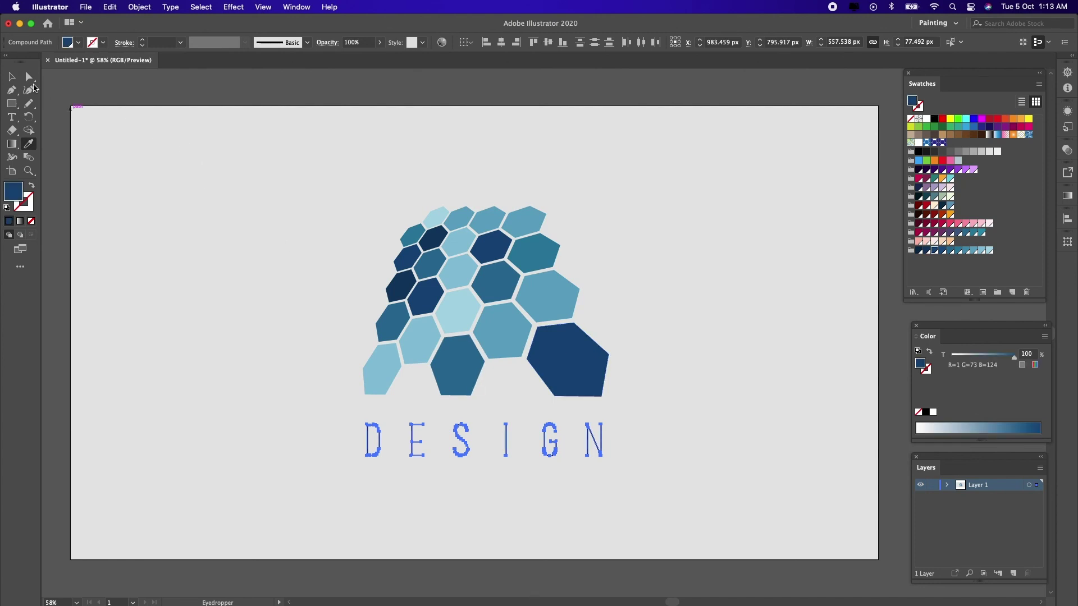
Step: Select the hexagon cluster together with the DESIGN letters and group them
{"action": "key", "text": "v"}
{"action": "left_click_drag", "start_coordinate": [220, 158], "coordinate": [716, 501]}
{"action": "right_click", "coordinate": [508, 315]}
{"action": "left_click", "coordinate": [528, 412]}
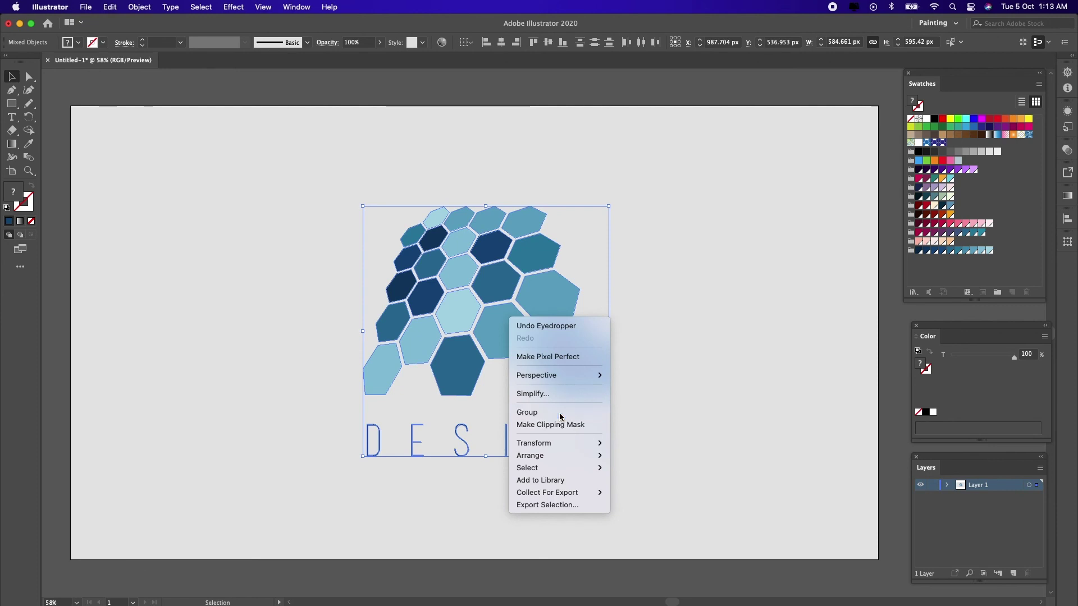
Step: Align the grouped logo to the artboard's horizontal and vertical centre, at X 960 px, Y 540 px
{"action": "left_click", "coordinate": [465, 131]}
{"action": "left_click", "coordinate": [499, 219]}
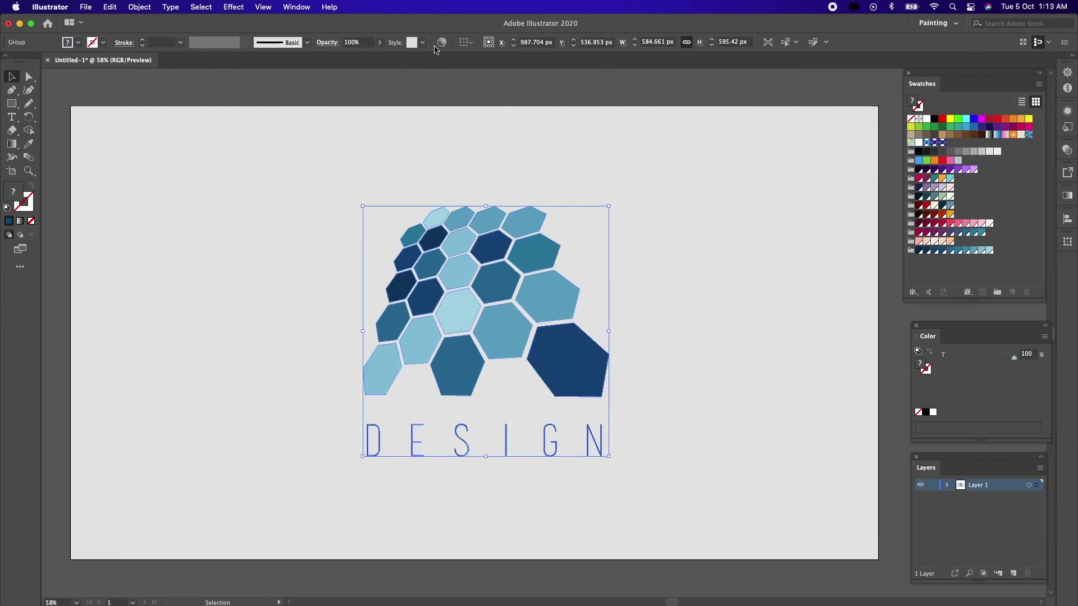
{"action": "left_click", "coordinate": [466, 43]}
{"action": "left_click", "coordinate": [481, 80]}
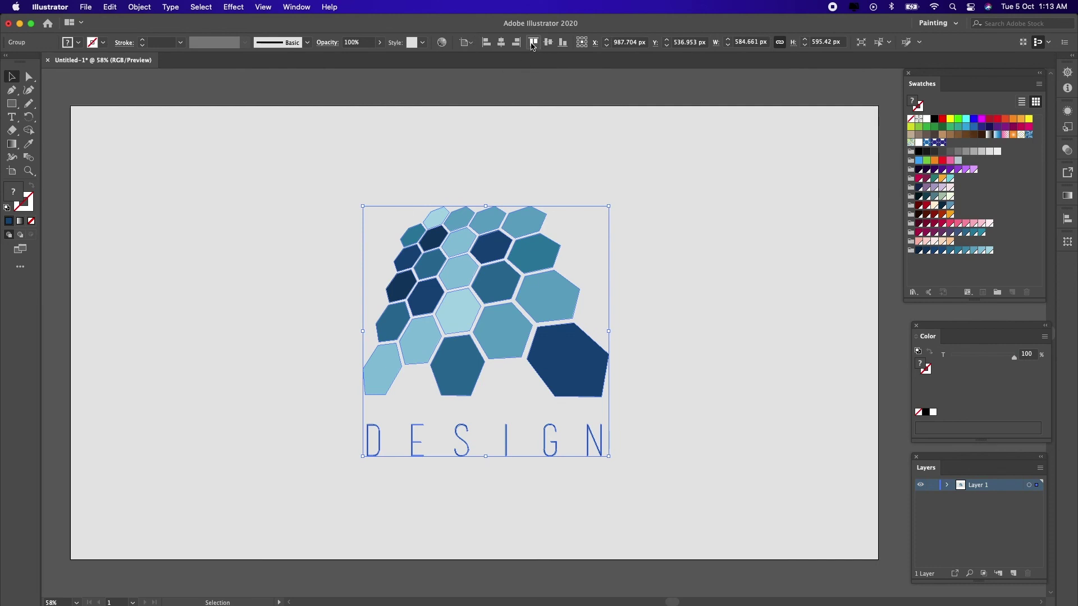
{"action": "left_click", "coordinate": [501, 42]}
{"action": "left_click", "coordinate": [549, 44]}
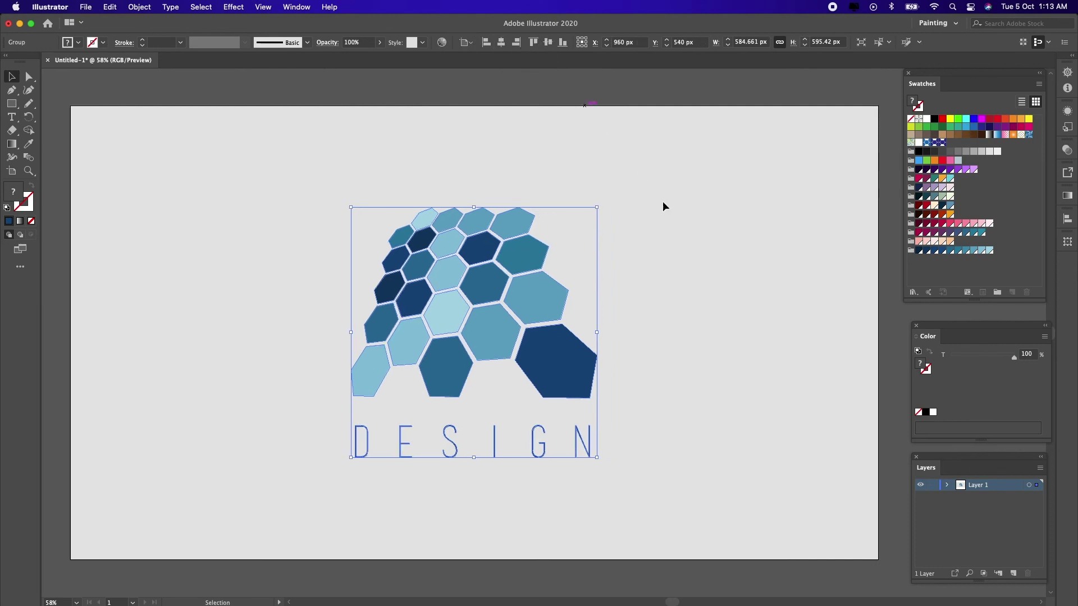
{"action": "left_click", "coordinate": [705, 262]}
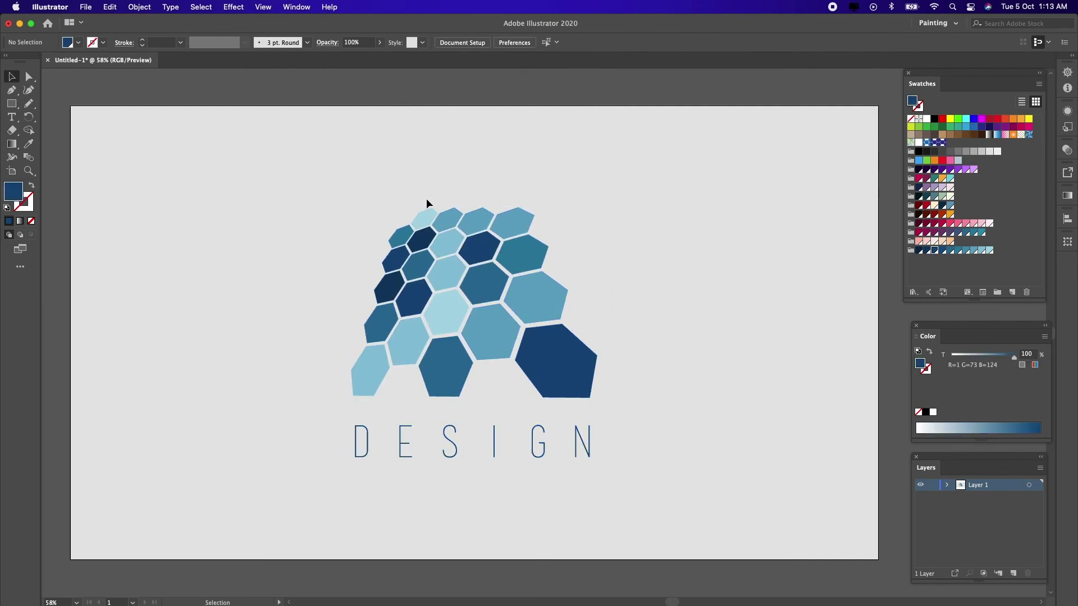